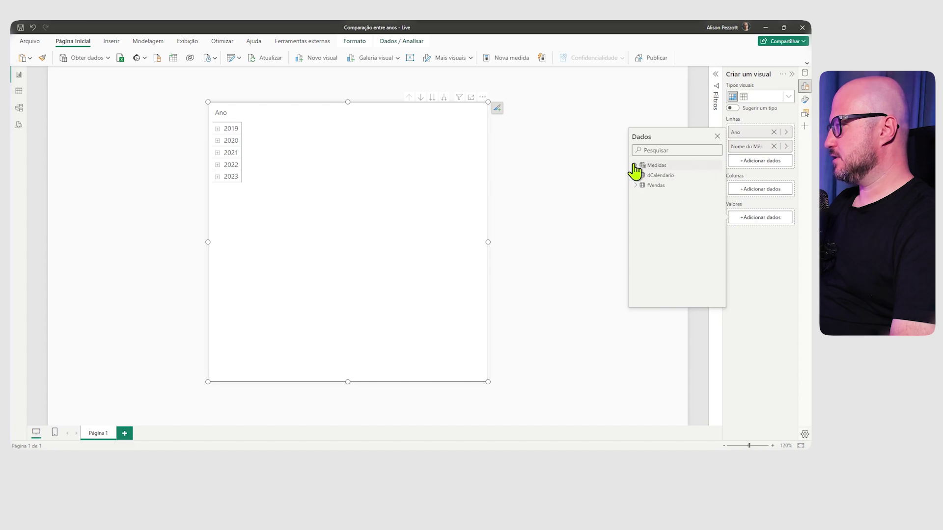
# Step: Add the Faturamento measure from the 00 - Medidas Básicas folder to the matrix values
pyautogui.click(636, 165)
pyautogui.click(642, 175)
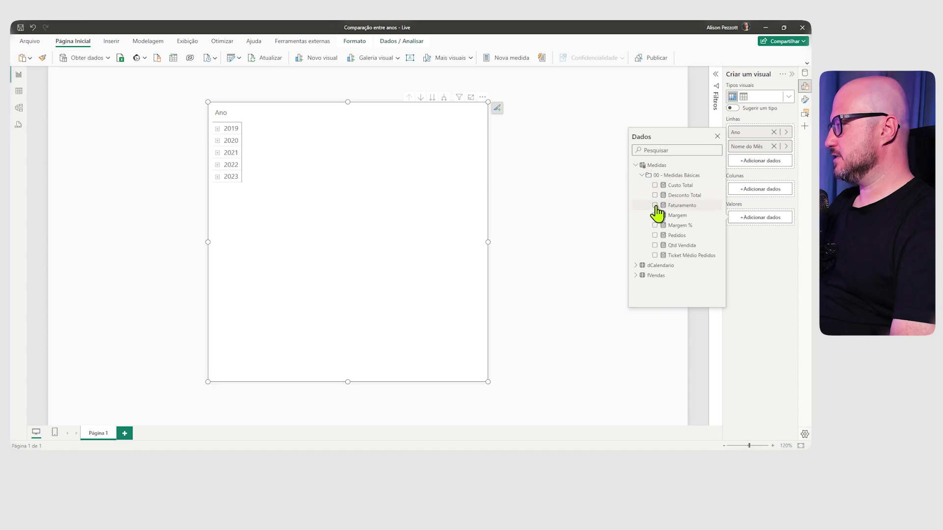
pyautogui.click(654, 205)
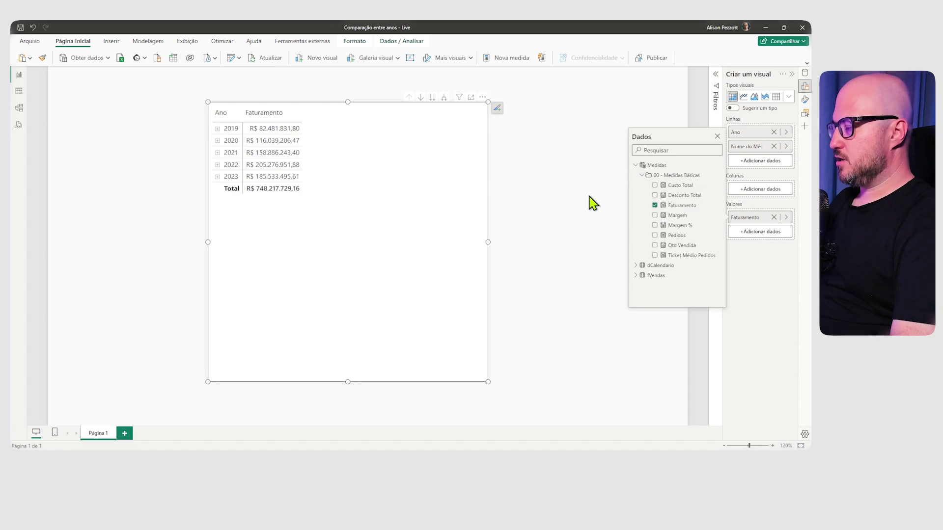
pyautogui.click(593, 202)
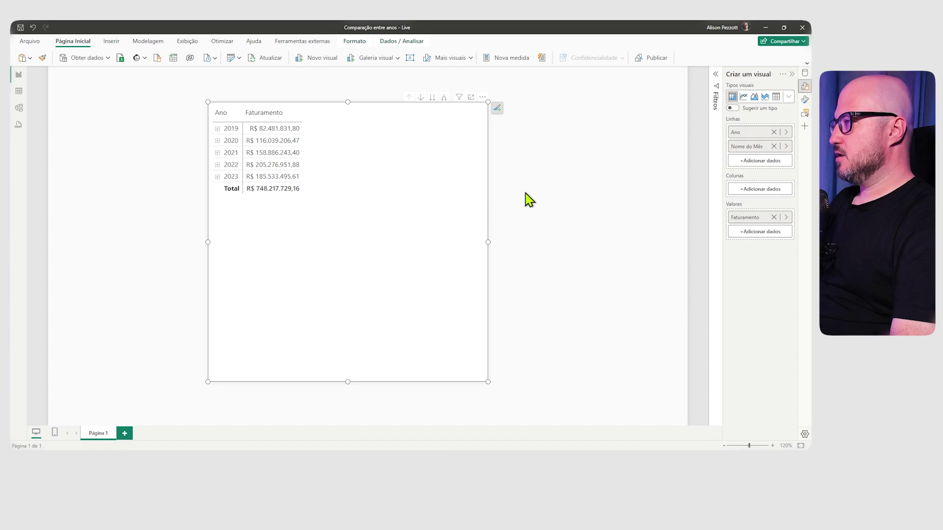
# Step: Format the matrix grid with a global font size of 14 and a row padding of 2
pyautogui.click(804, 100)
pyautogui.click(664, 179)
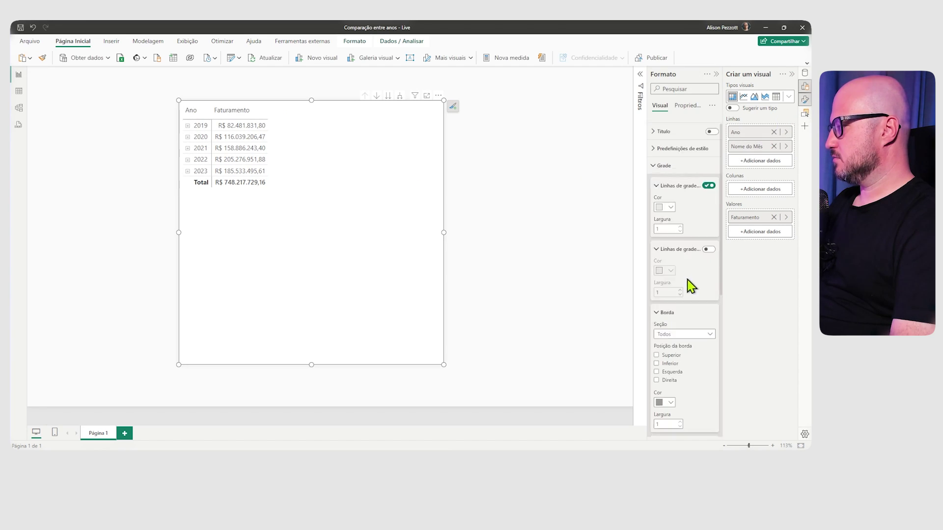
pyautogui.scroll(-5, 691, 287)
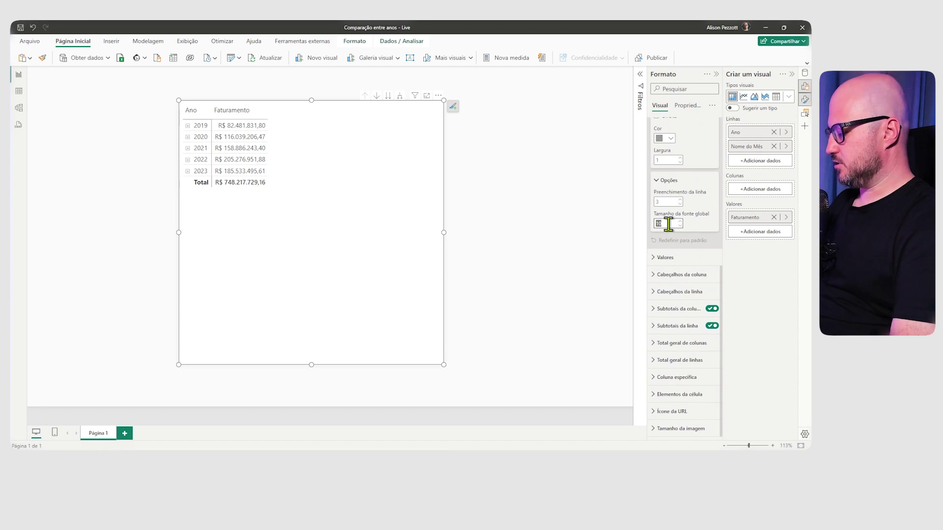
pyautogui.write('14')
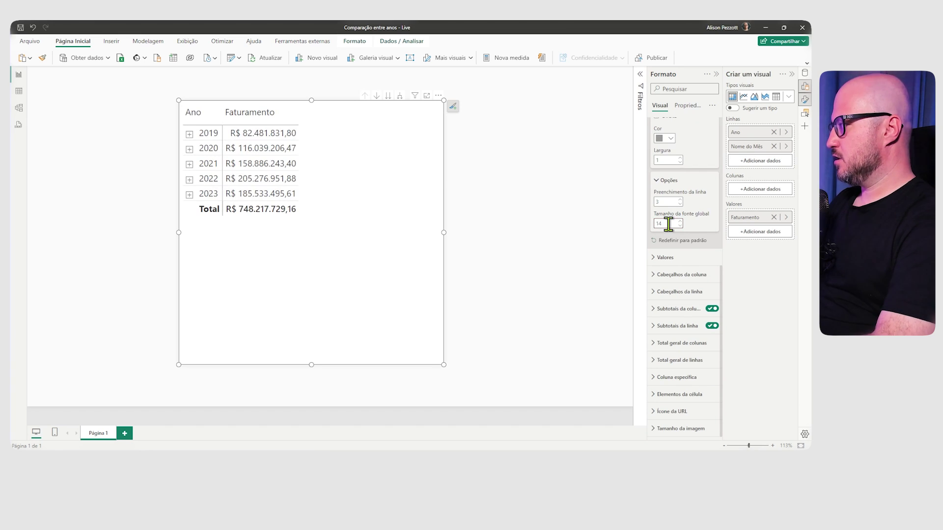
pyautogui.doubleClick(665, 202)
pyautogui.write('2')
pyautogui.click(488, 219)
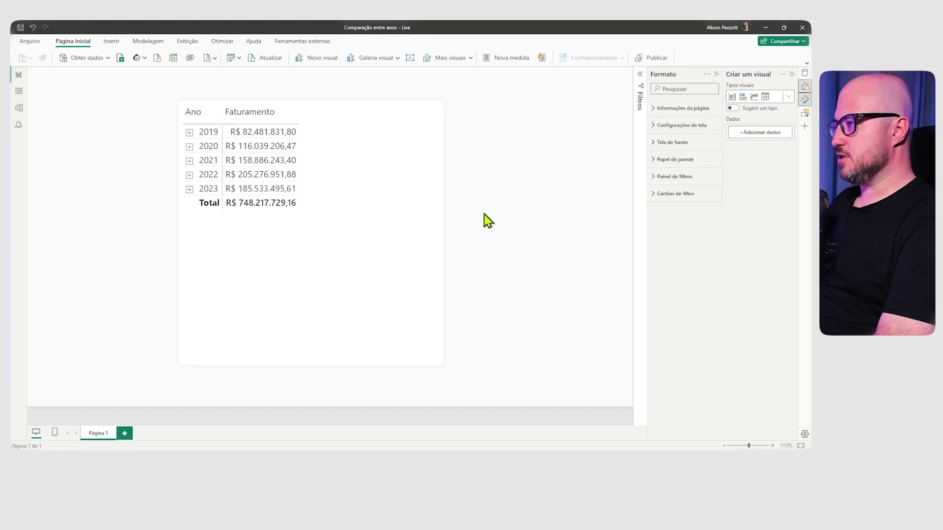
# Step: Expand the years 2023 and 2019 in the matrix to examine their monthly revenue, and collapse them again
pyautogui.click(189, 190)
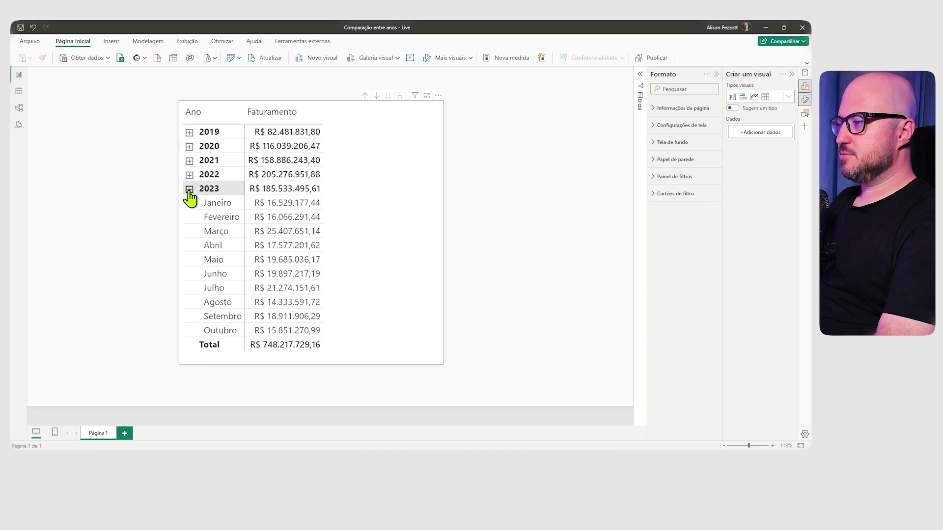
pyautogui.click(189, 189)
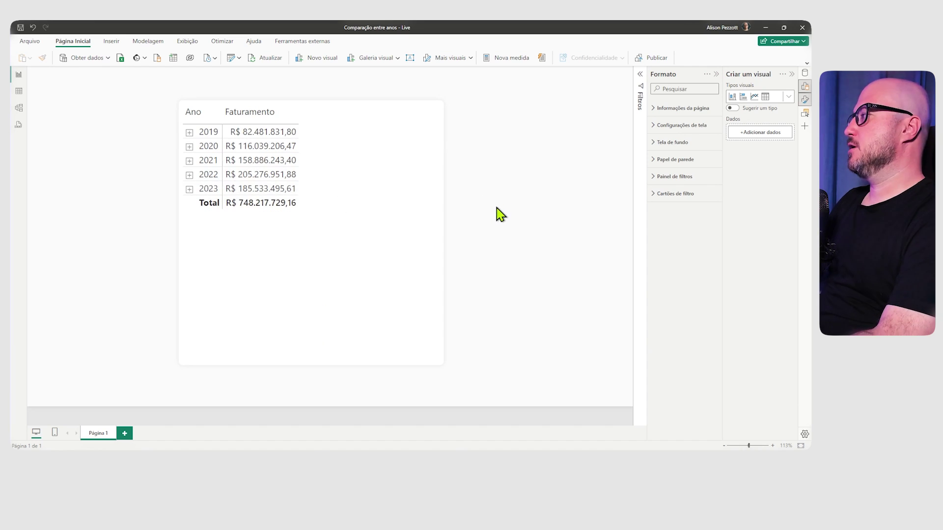
pyautogui.click(189, 133)
pyautogui.click(189, 133)
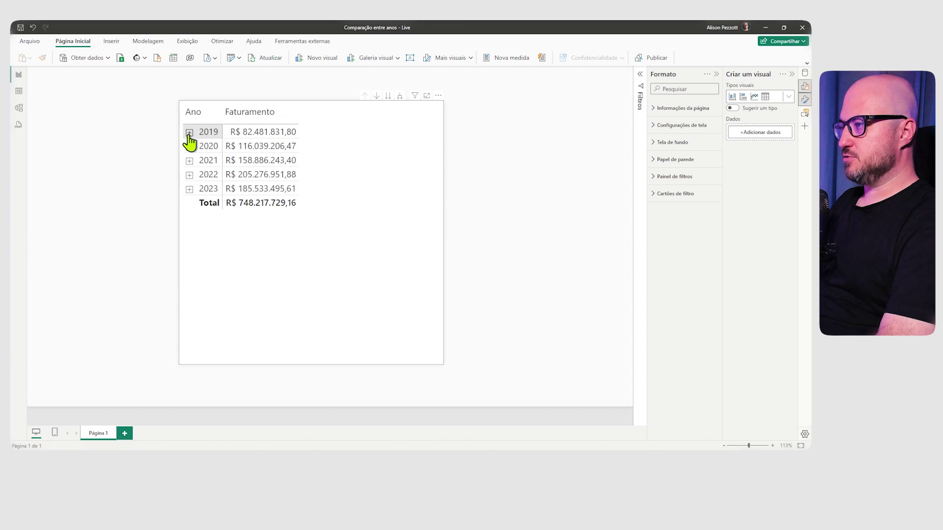
pyautogui.click(189, 188)
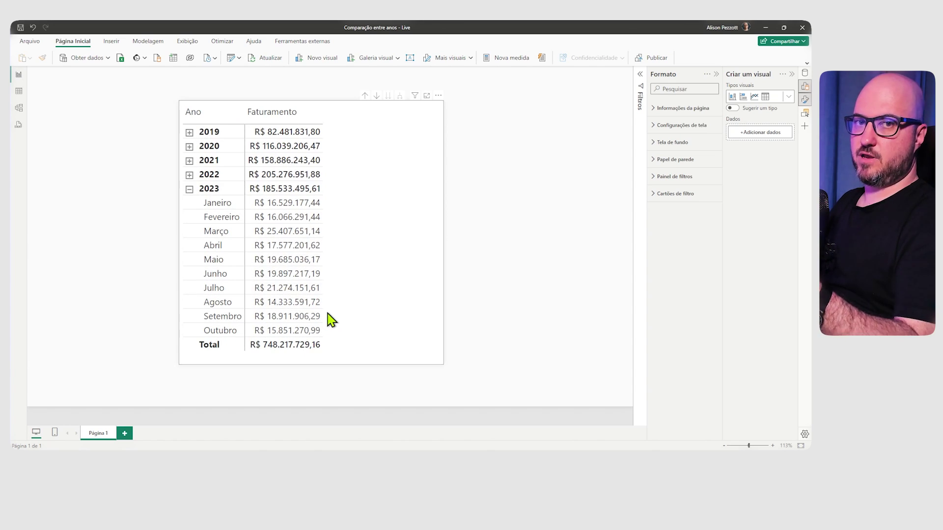
pyautogui.click(190, 190)
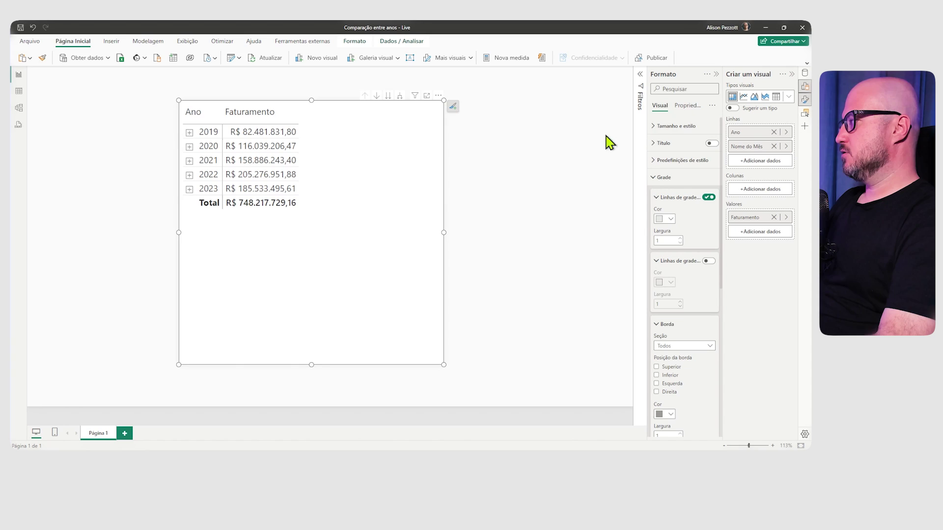
# Step: Create a new measure named Ano Anterior in the Medidas table
pyautogui.click(805, 99)
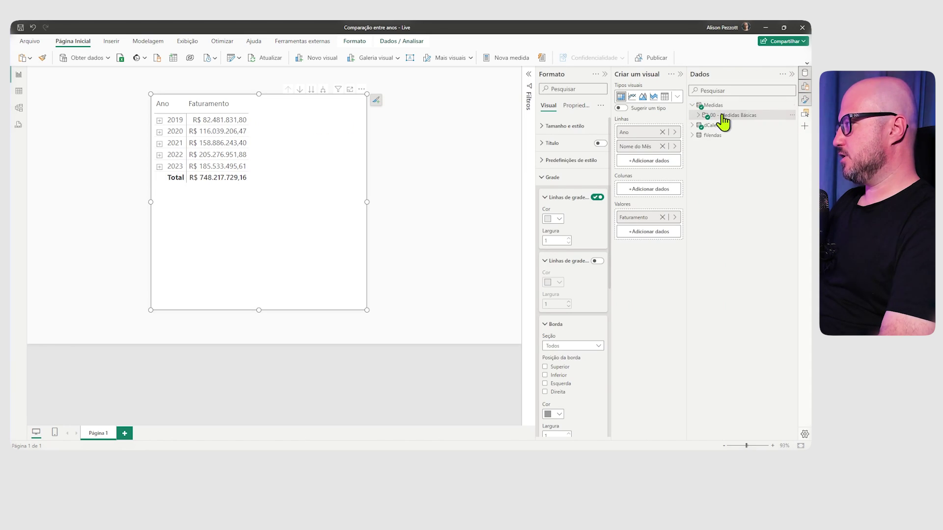
pyautogui.rightClick(720, 116)
pyautogui.rightClick(711, 105)
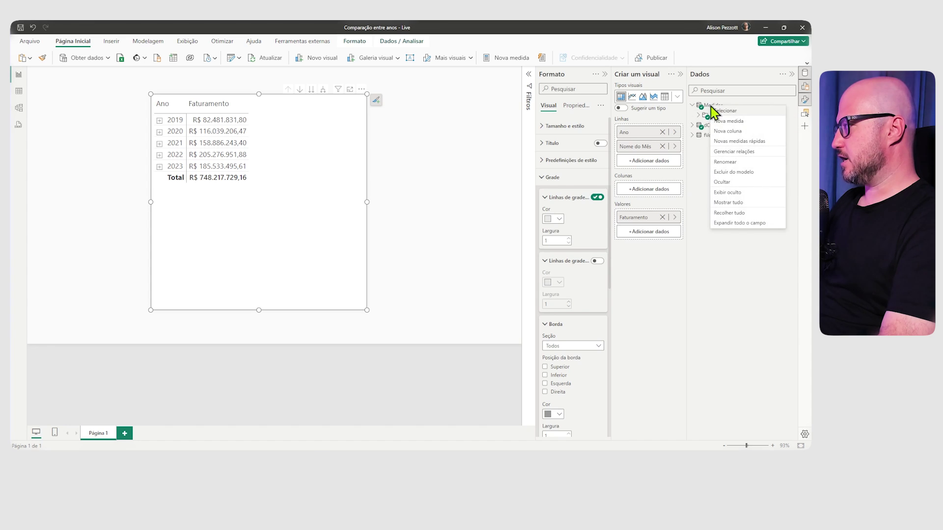
pyautogui.click(728, 121)
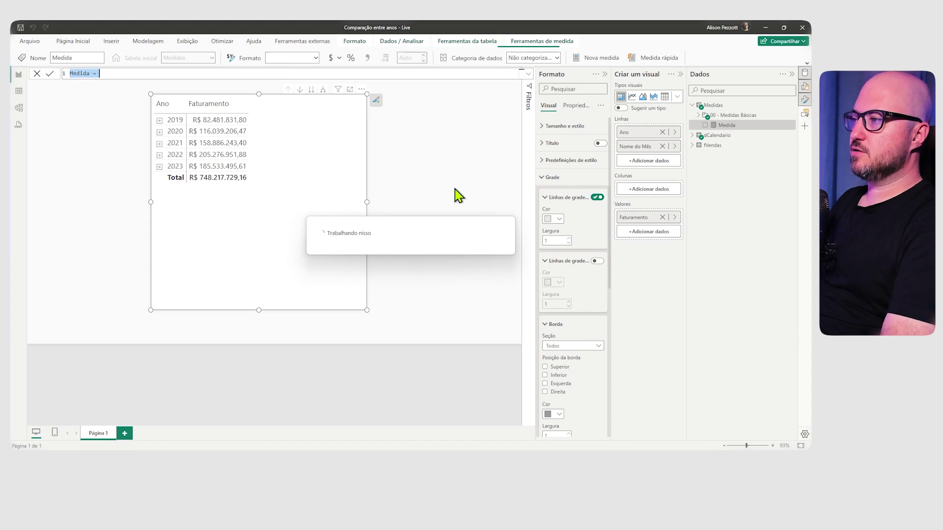
pyautogui.write('Ano Anterior')
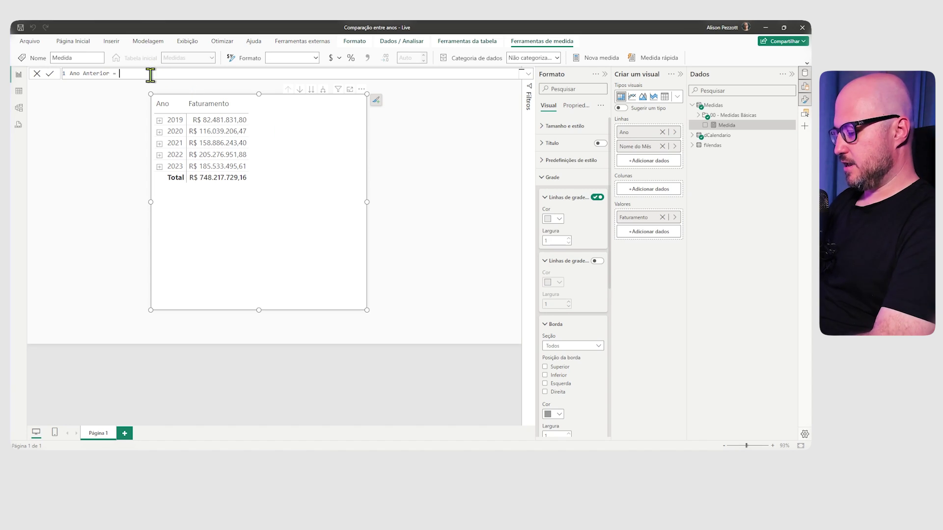
# Step: Start the measure's formula with CALCULATE, using [Faturamento] as the expression on its own line
pyautogui.hotkey('shift', 'Return')
pyautogui.write('CALCULATE (')
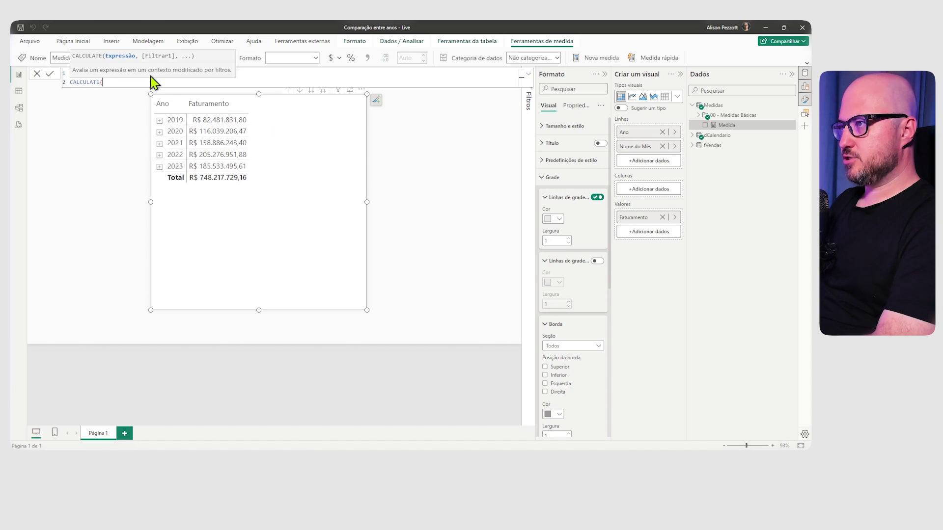
pyautogui.hotkey('shift', 'Return')
pyautogui.press('Tab')
pyautogui.write('[Faturamento],')
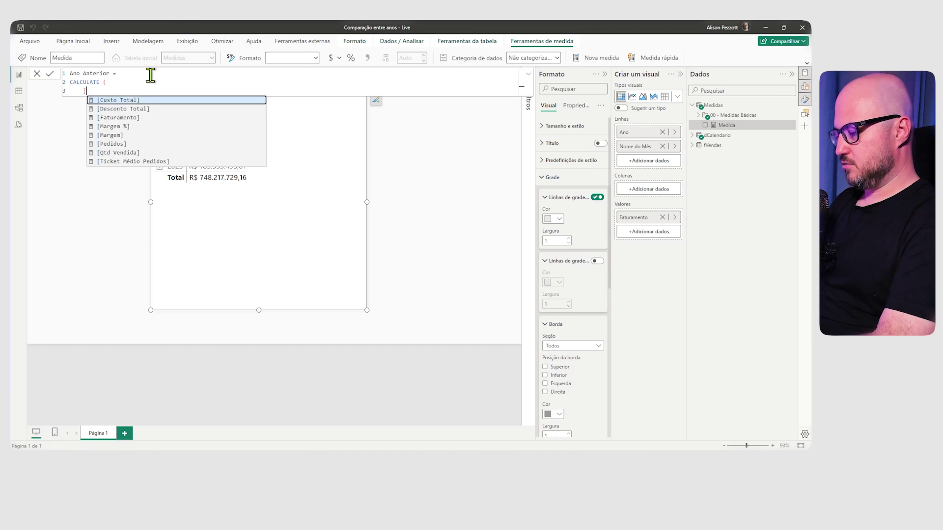
pyautogui.hotkey('shift', 'Return')
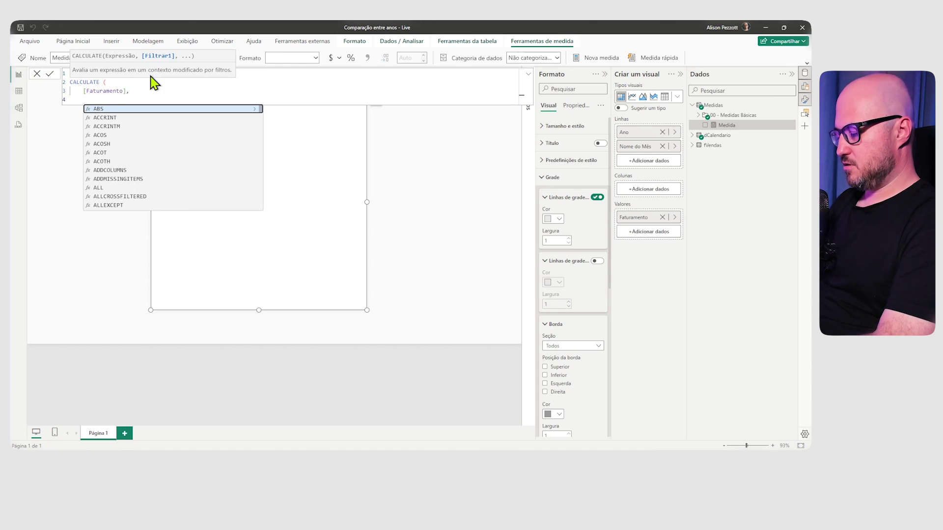
# Step: Complete the formula with the filter SAMEPERIODLASTYEAR ( dCalendario[Data] ), close CALCULATE and commit the measure
pyautogui.press('Tab')
pyautogui.write('SELE')
pyautogui.press('BackSpace')
pyautogui.press('BackSpace')
pyautogui.press('BackSpace')
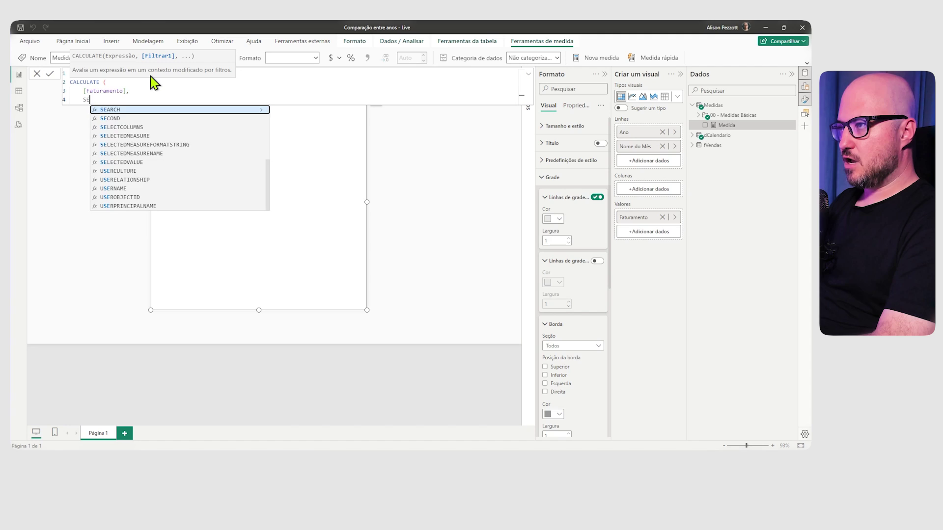
pyautogui.write('AMEPERIODLASTYEAR(')
pyautogui.press('BackSpace')
pyautogui.write('( ')
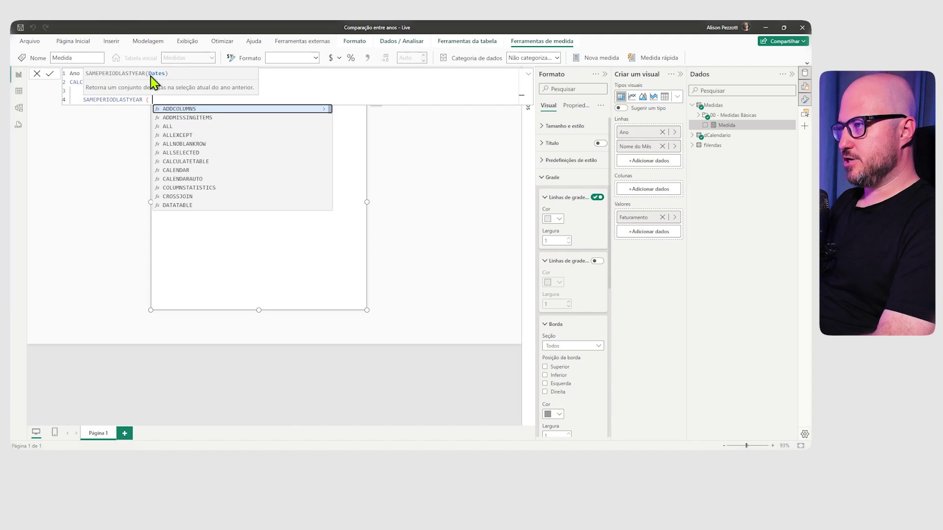
pyautogui.write('dCalendario[Data] ')
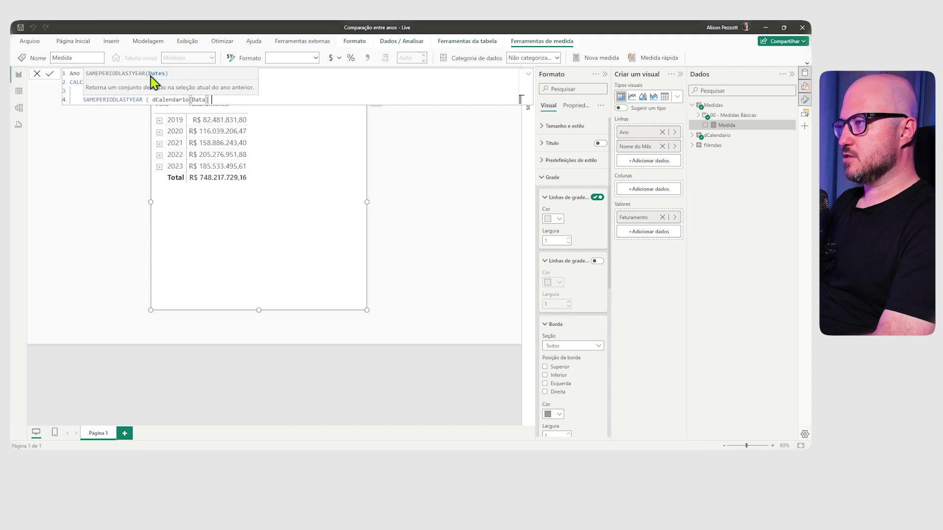
pyautogui.write(')')
pyautogui.press('Return')
pyautogui.write(')')
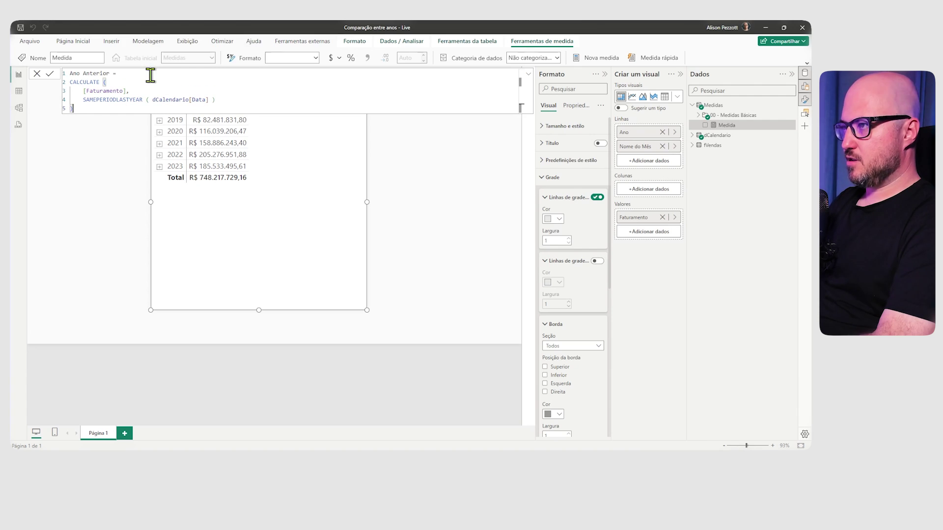
pyautogui.press('Return')
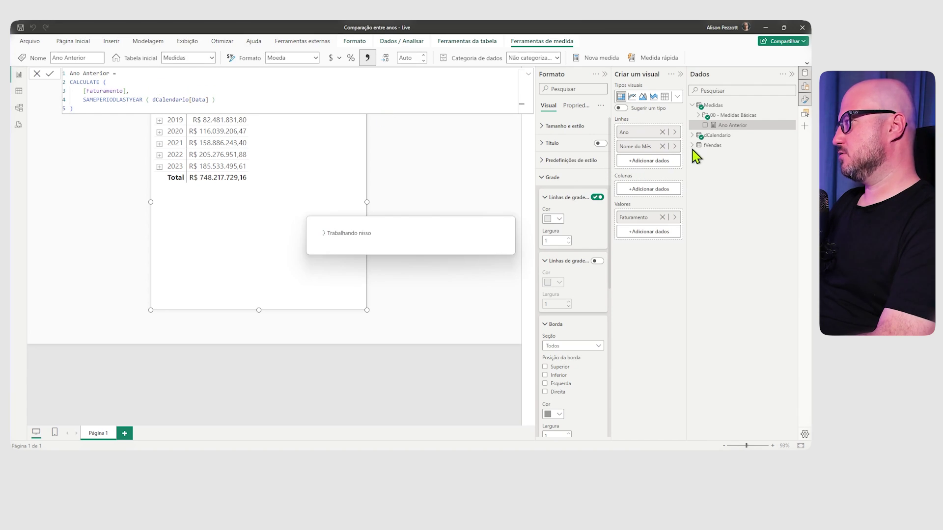
# Step: Set the Ano Anterior measure's format to 2 decimal places
pyautogui.click(413, 58)
pyautogui.click(415, 59)
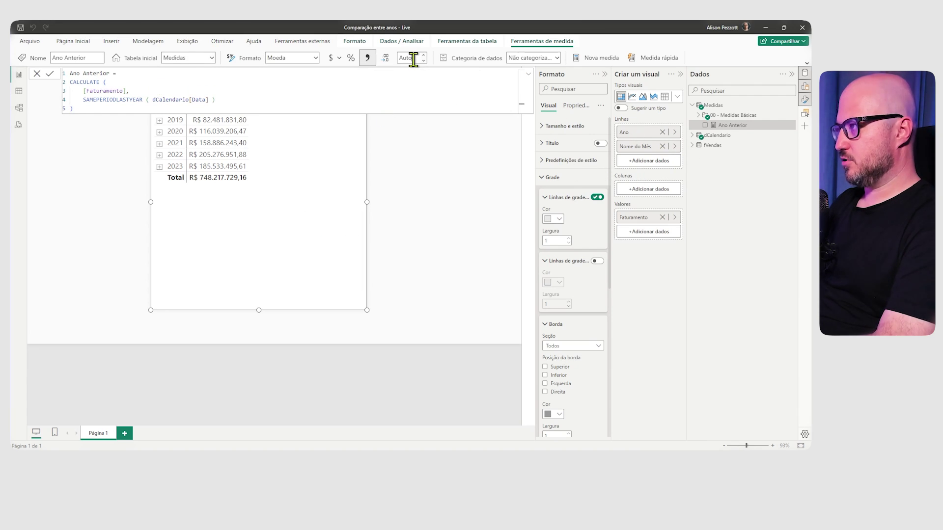
pyautogui.write('2')
pyautogui.press('Return')
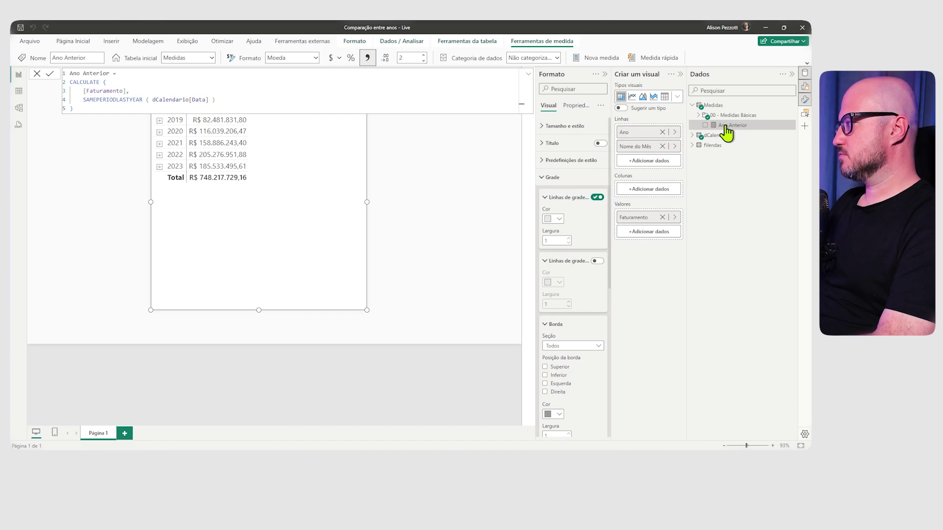
# Step: Add the Ano Anterior measure to the matrix values below Faturamento and close the side panes
pyautogui.moveTo(720, 126); pyautogui.dragTo(633, 232)
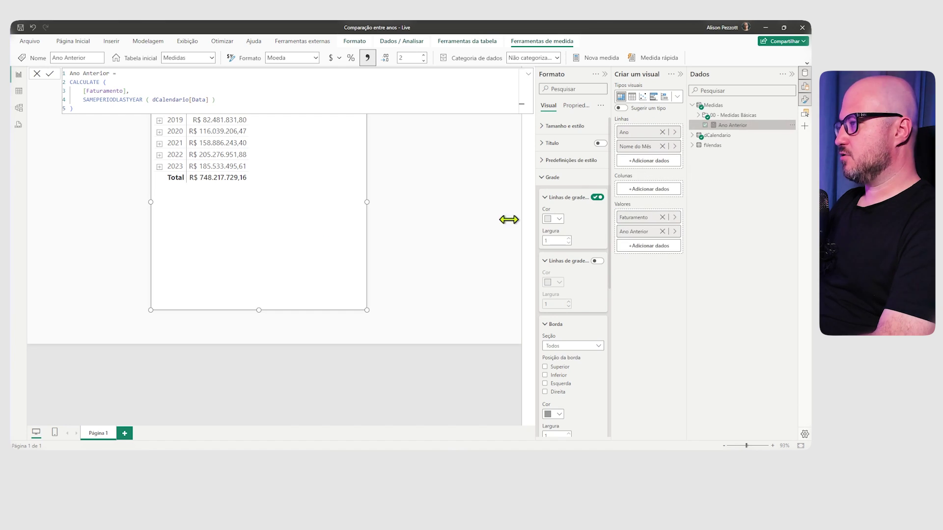
pyautogui.click(428, 199)
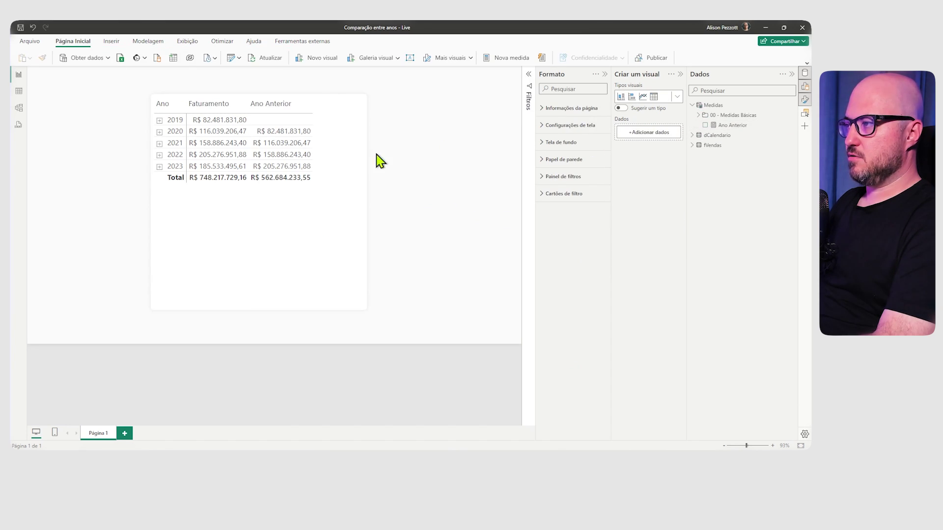
pyautogui.click(805, 100)
pyautogui.click(805, 87)
pyautogui.click(805, 74)
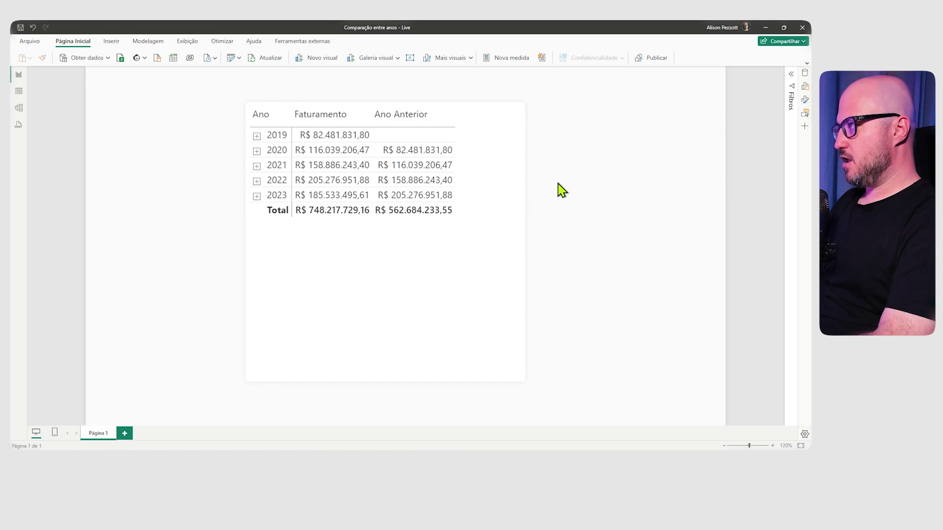
# Step: Insert a card visual, shrink it, and place it beside the matrix with their upper edges aligned
pyautogui.click(388, 60)
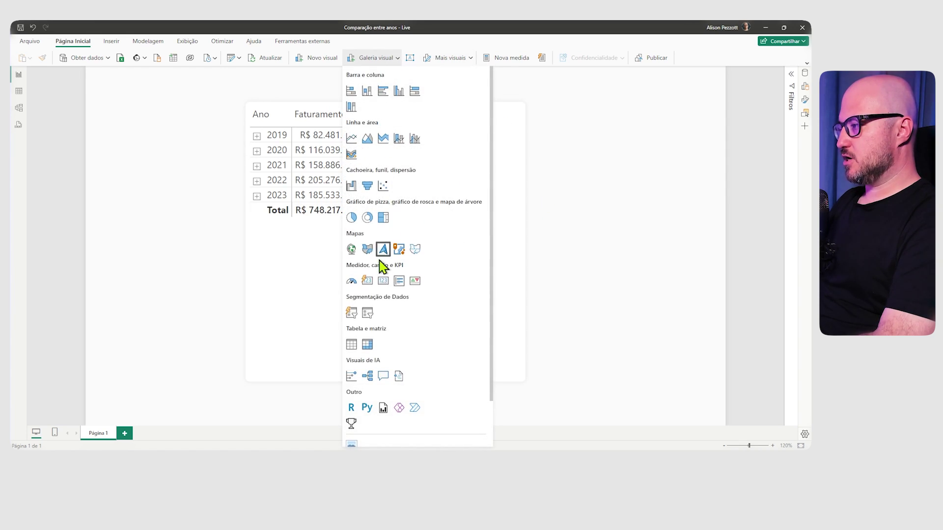
pyautogui.click(383, 280)
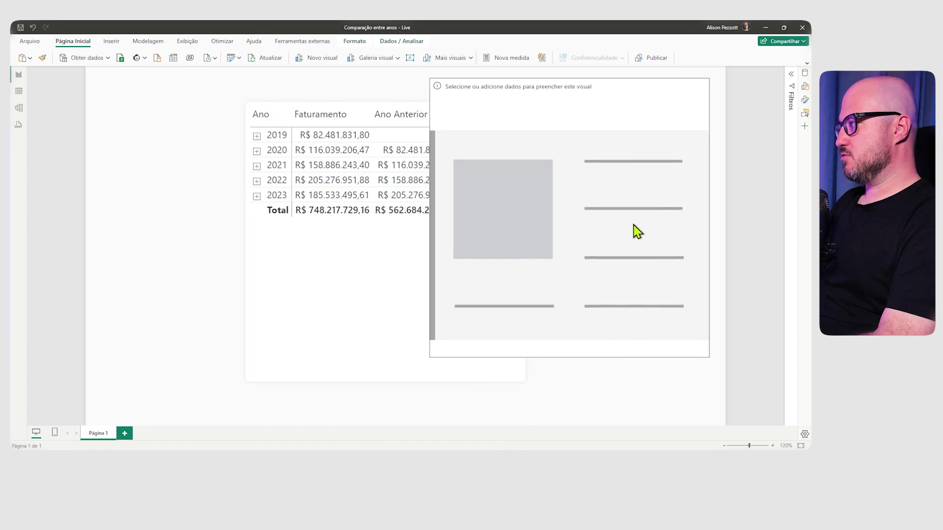
pyautogui.moveTo(438, 258); pyautogui.dragTo(540, 257)
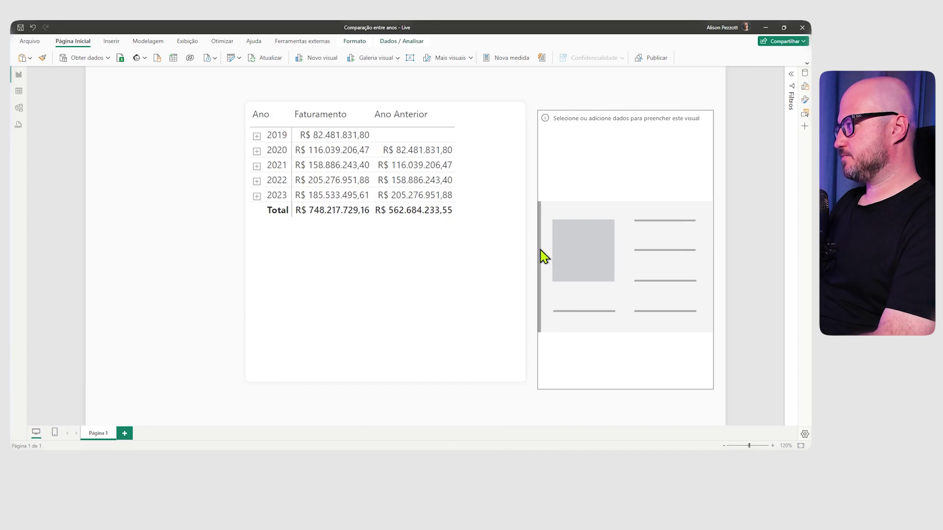
pyautogui.moveTo(626, 390); pyautogui.dragTo(647, 196)
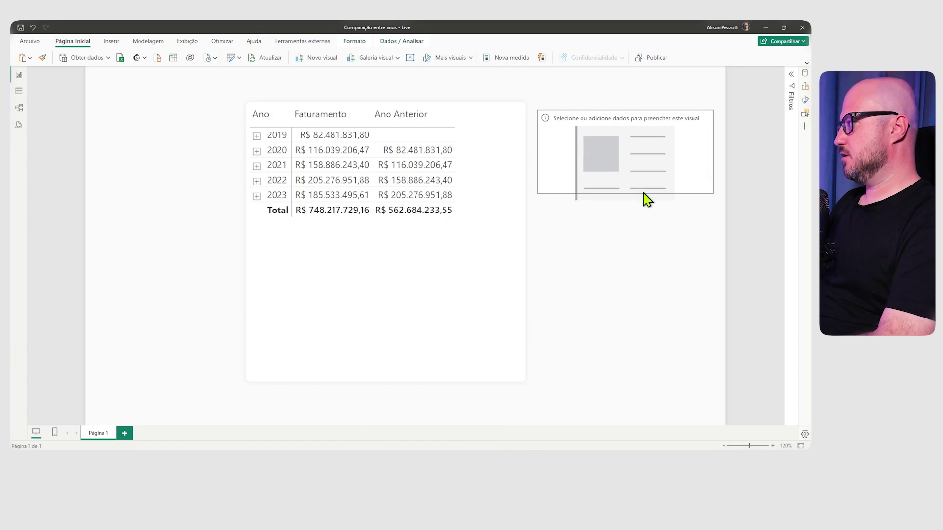
pyautogui.moveTo(657, 164); pyautogui.dragTo(656, 158)
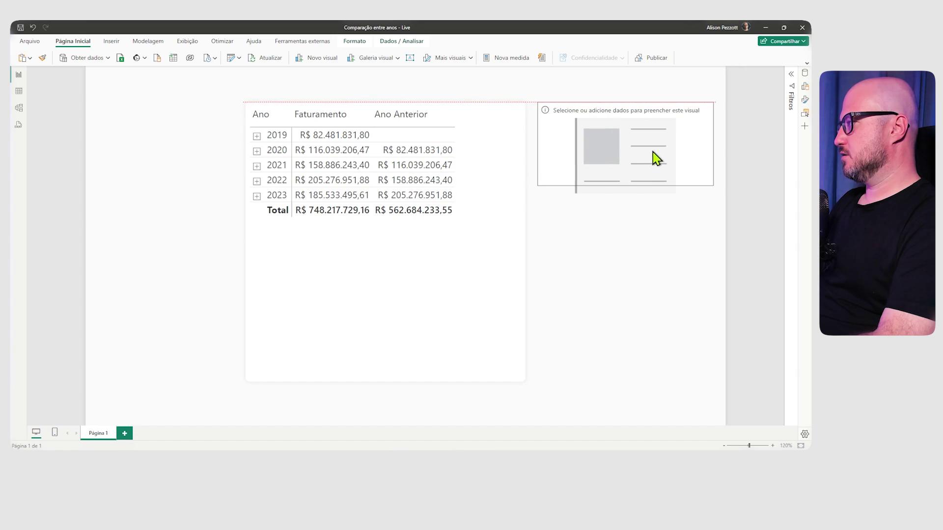
# Step: Show the Faturamento measure from the 00 - Medidas Básicas folder in the new card
pyautogui.click(805, 86)
pyautogui.click(749, 132)
pyautogui.click(638, 80)
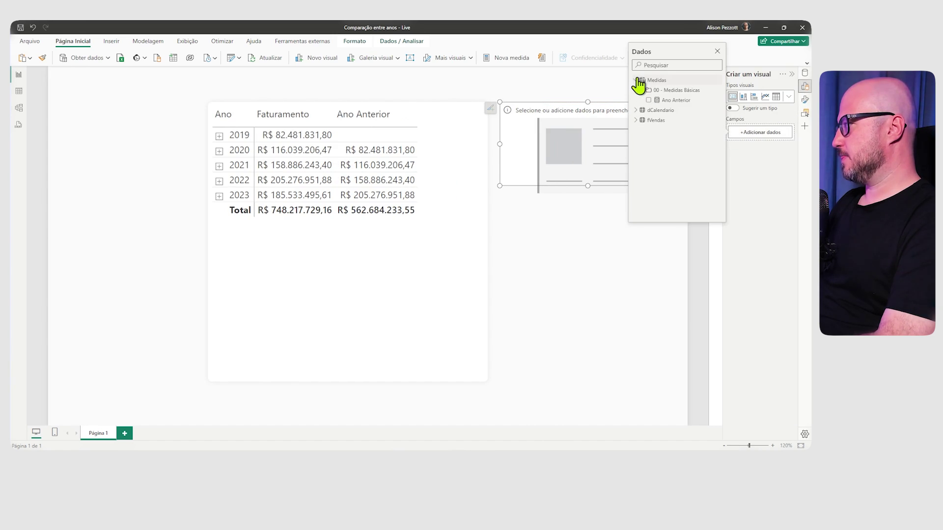
pyautogui.click(642, 90)
pyautogui.click(660, 121)
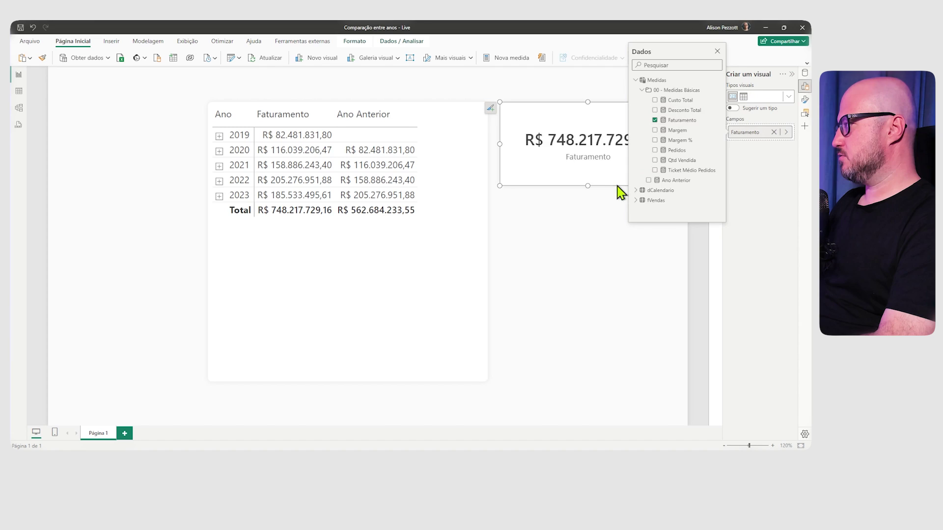
# Step: Duplicate the Faturamento card and place the copy directly below the original with their sides aligned
pyautogui.press('super')
pyautogui.press('super')
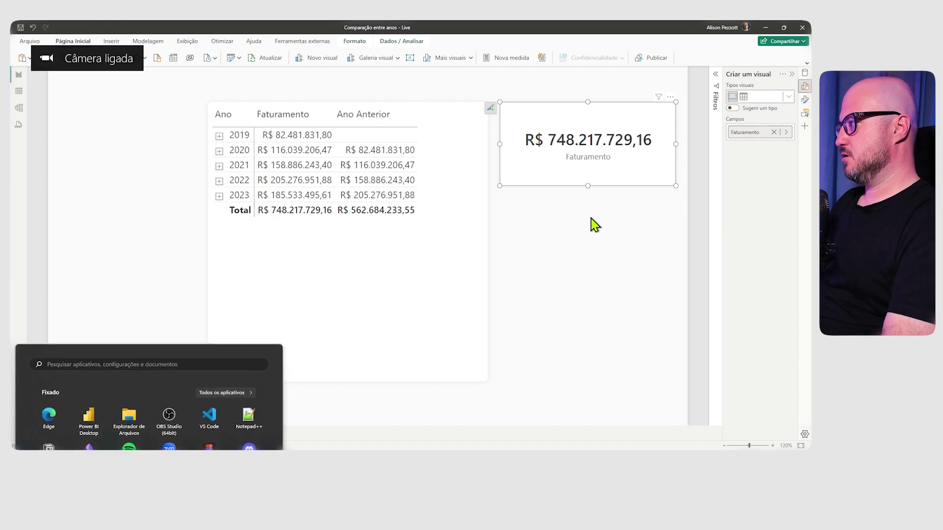
pyautogui.click(606, 246)
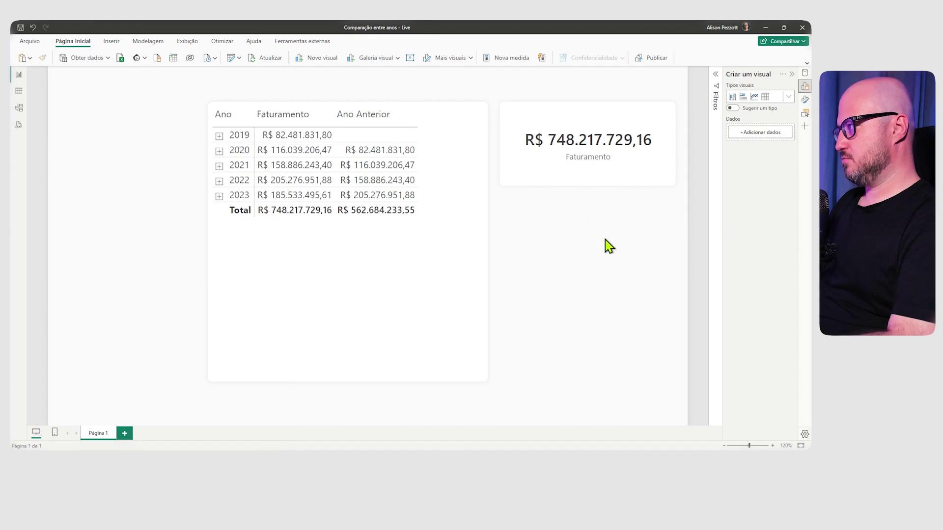
pyautogui.hotkey('ctrl', 'v')
pyautogui.moveTo(606, 210); pyautogui.dragTo(597, 267)
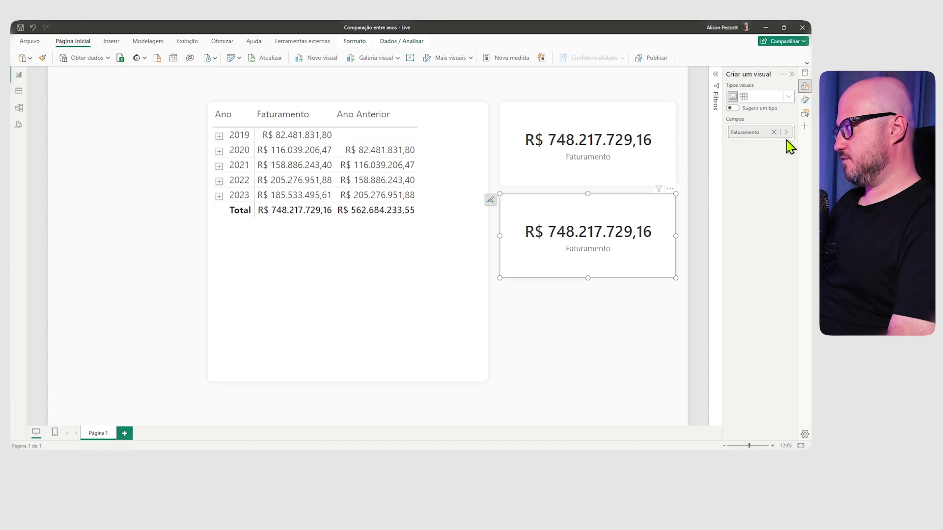
# Step: Replace Faturamento with the Ano Anterior measure in the lower card and deselect the card
pyautogui.click(773, 132)
pyautogui.click(736, 132)
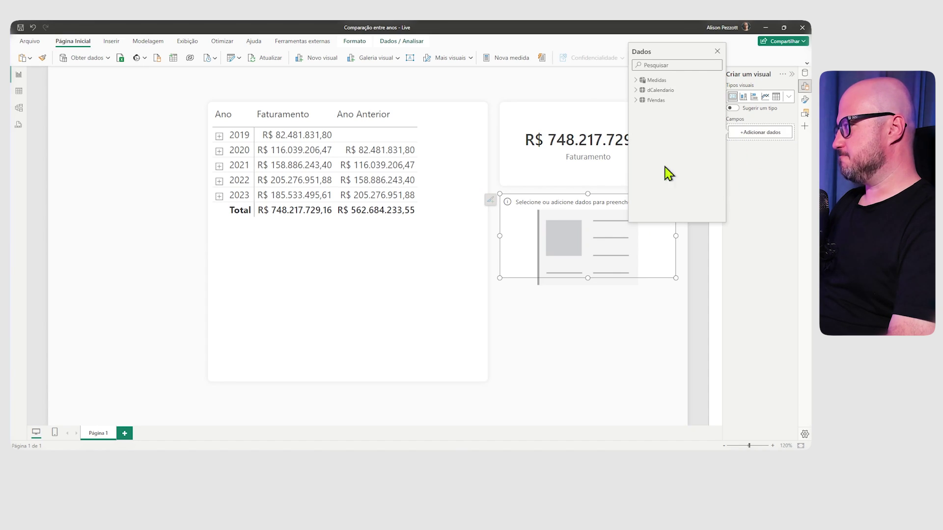
pyautogui.click(636, 80)
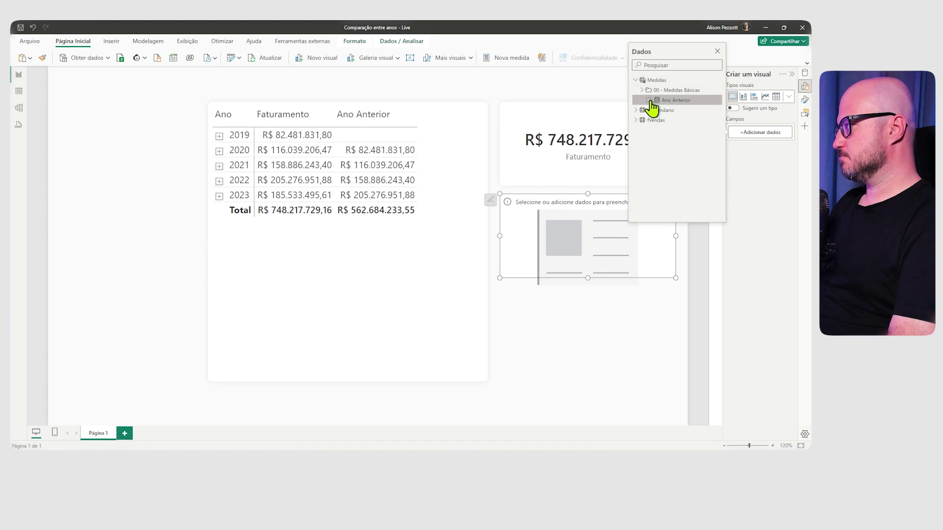
pyautogui.click(651, 101)
pyautogui.click(553, 234)
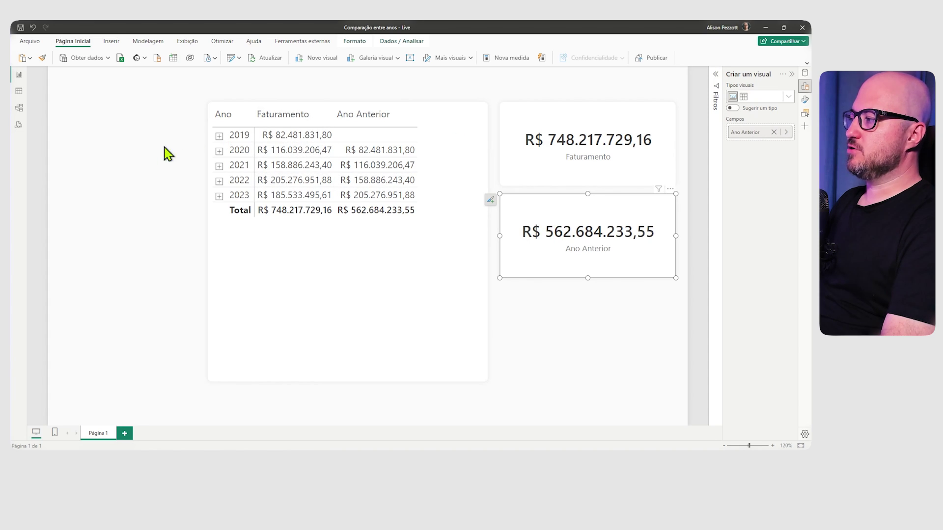
pyautogui.click(147, 179)
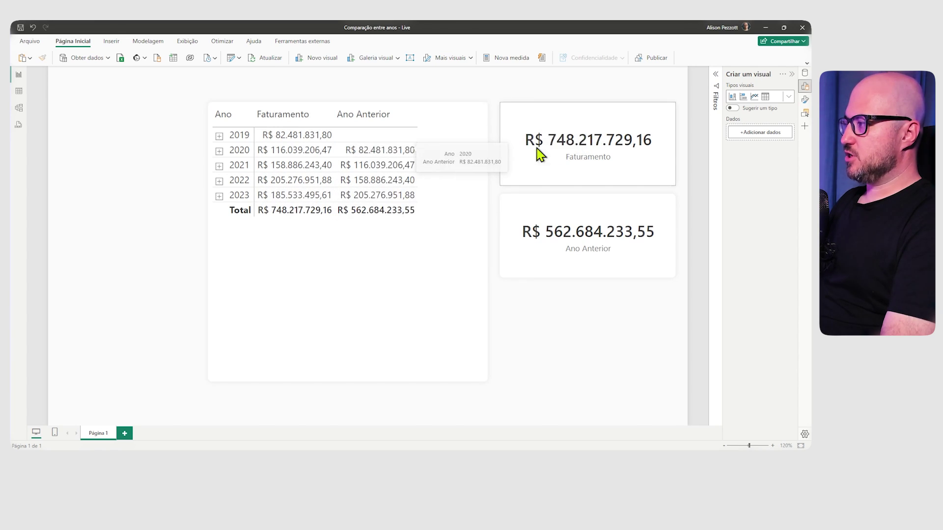
# Step: Create a new measure named Ano Atual in the Medidas table with a placeholder value of 0 and commit it
pyautogui.click(804, 74)
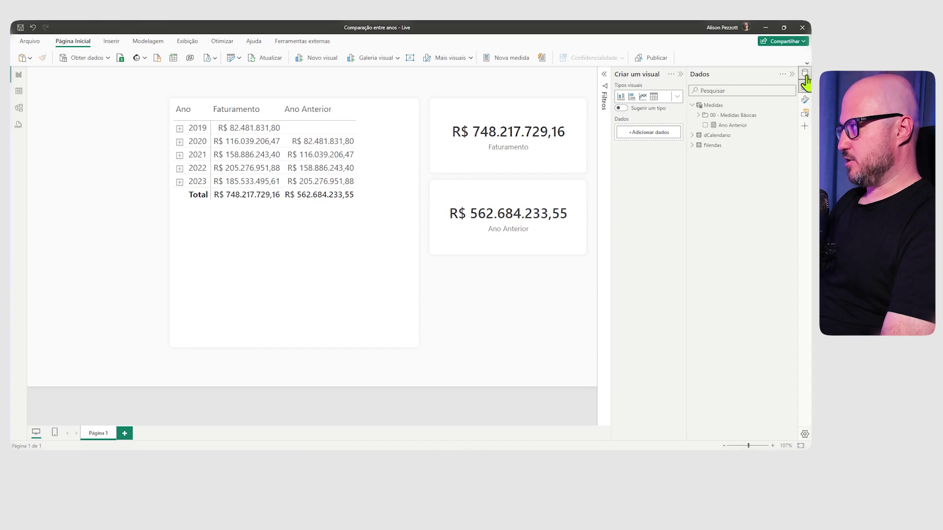
pyautogui.rightClick(722, 117)
pyautogui.click(740, 131)
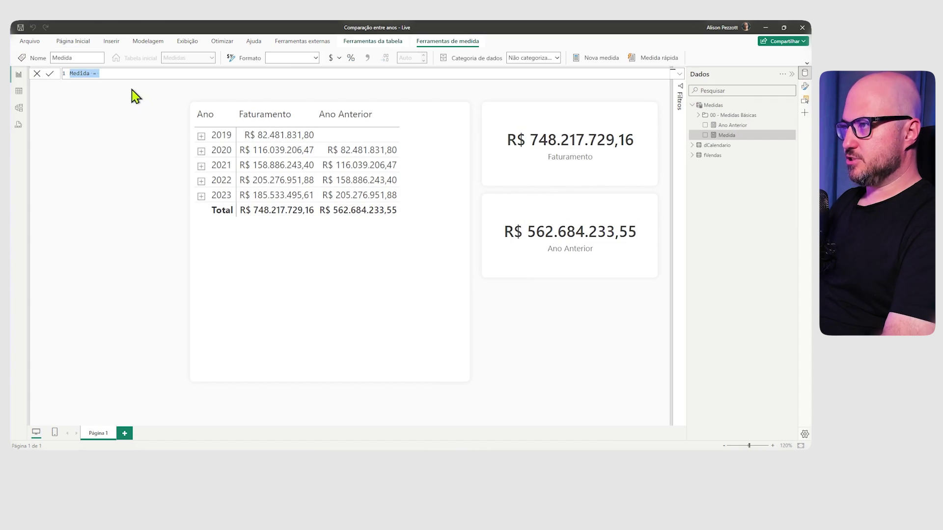
pyautogui.scroll(3, 122, 72)
pyautogui.moveTo(107, 76); pyautogui.dragTo(49, 77)
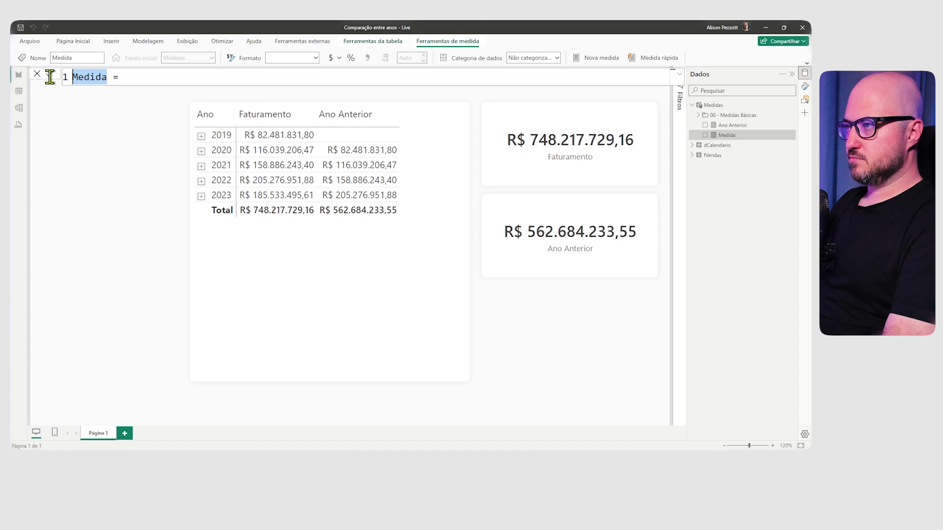
pyautogui.write('Ano Atual')
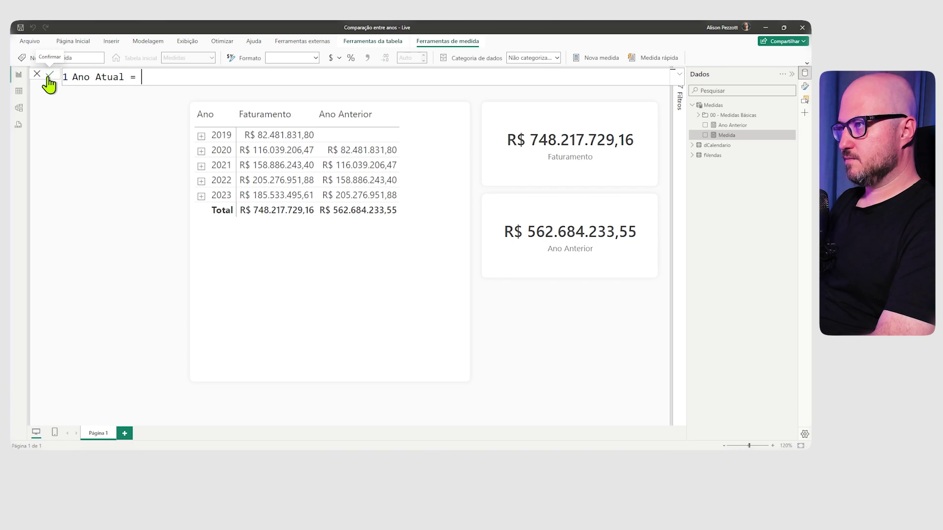
pyautogui.hotkey('shift', 'Return')
pyautogui.write('C')
pyautogui.press('BackSpace')
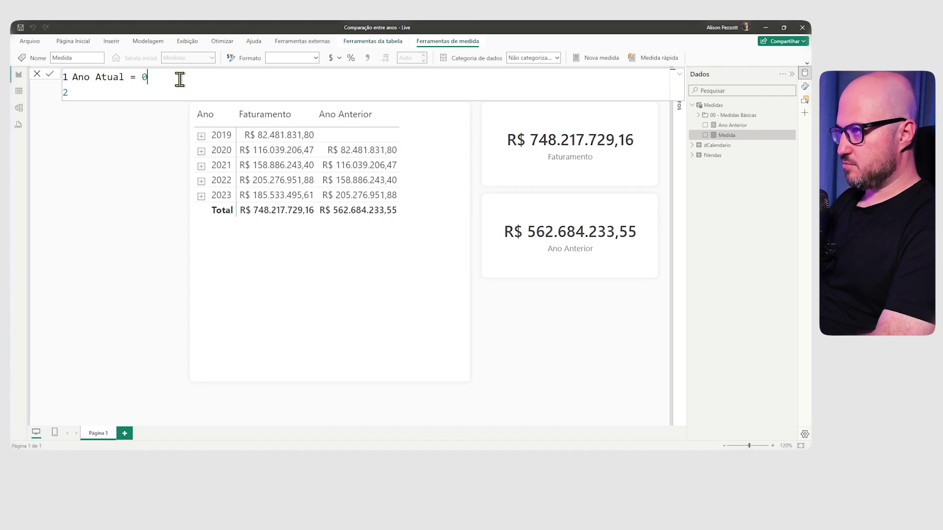
pyautogui.press('Return')
# Step: Expand the matrix's 2019 row to compare monthly, yearly and total revenue, and collapse it again
pyautogui.click(201, 137)
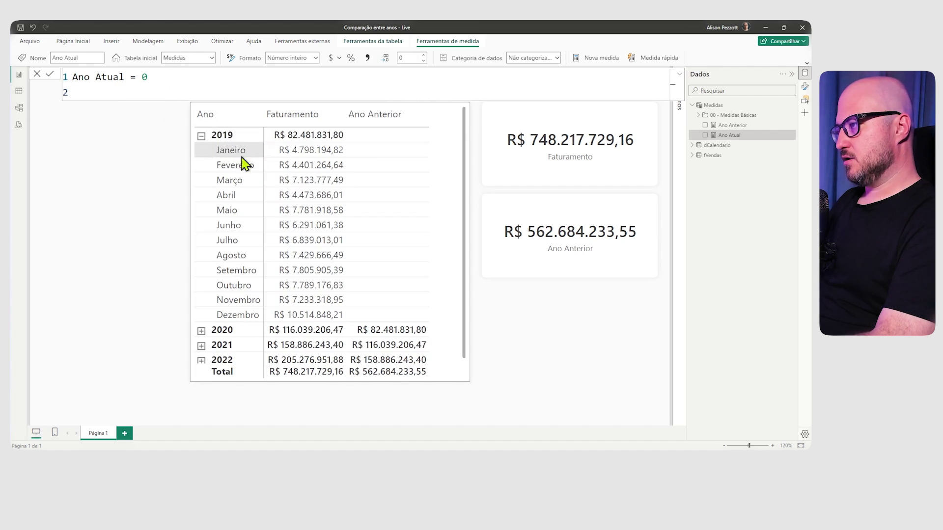
pyautogui.click(201, 136)
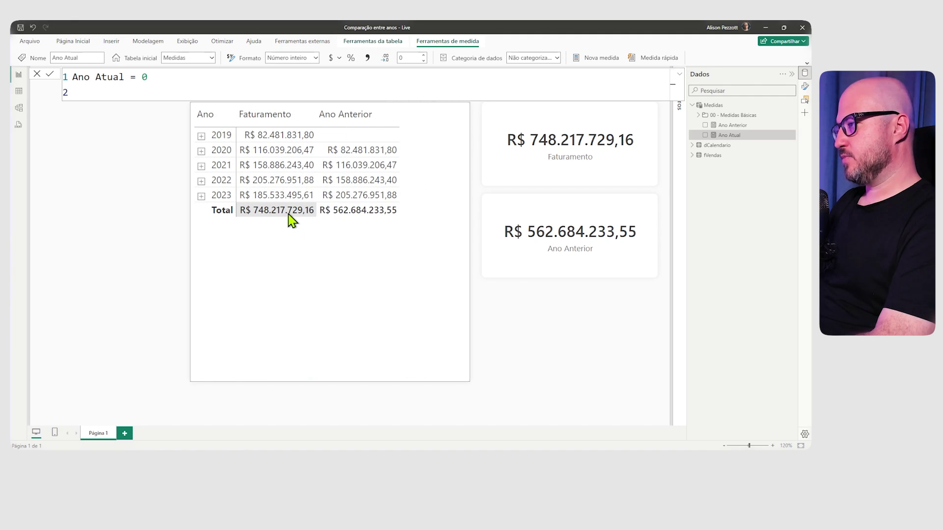
pyautogui.click(200, 136)
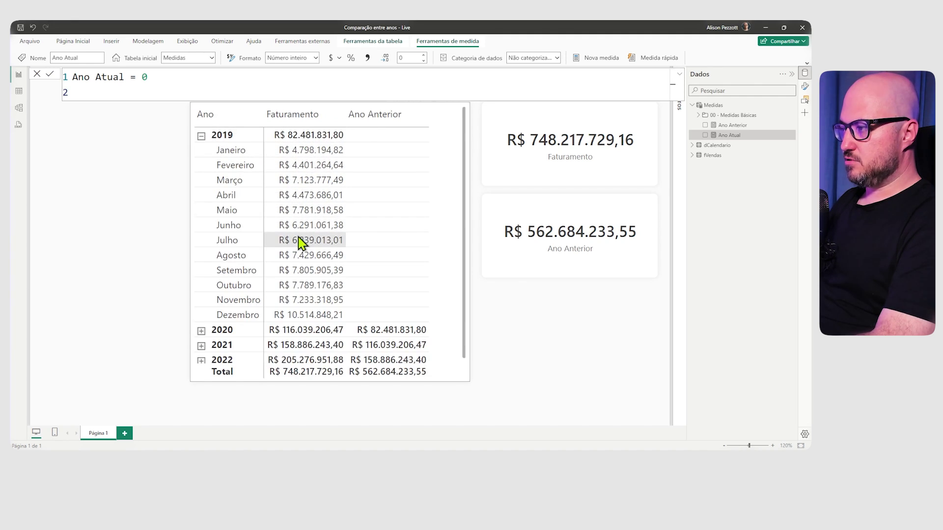
pyautogui.click(202, 136)
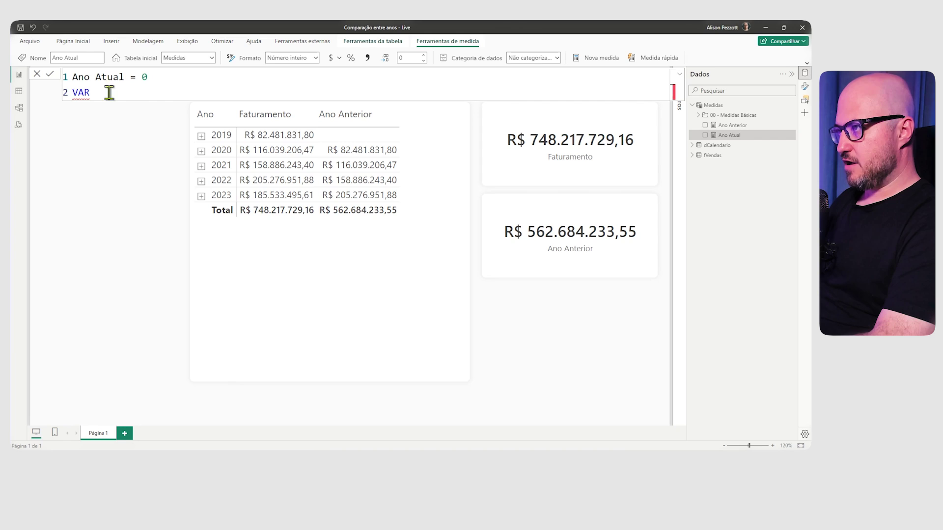
# Step: Remove the placeholder 0 from the Ano Atual formula and define the variable __ContextoAnoMes as [Faturamento]
pyautogui.moveTo(140, 77); pyautogui.dragTo(164, 78)
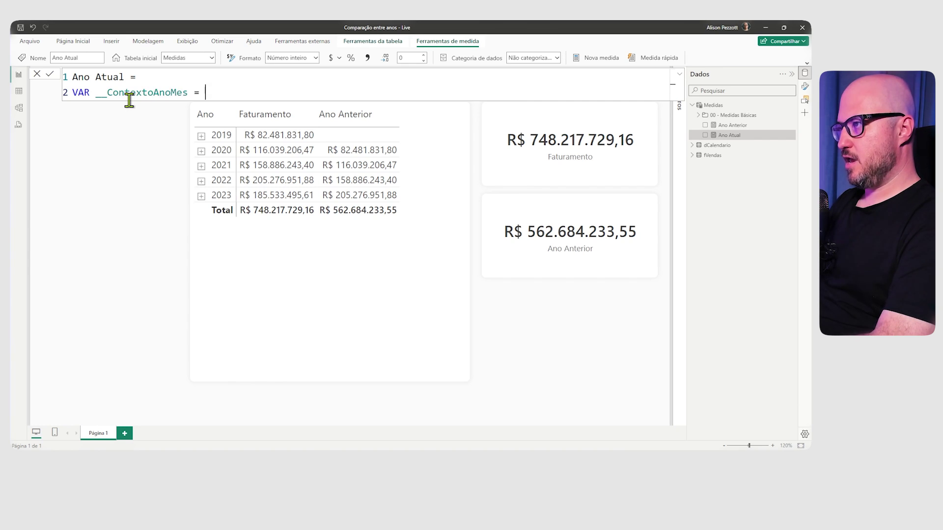
pyautogui.write('[')
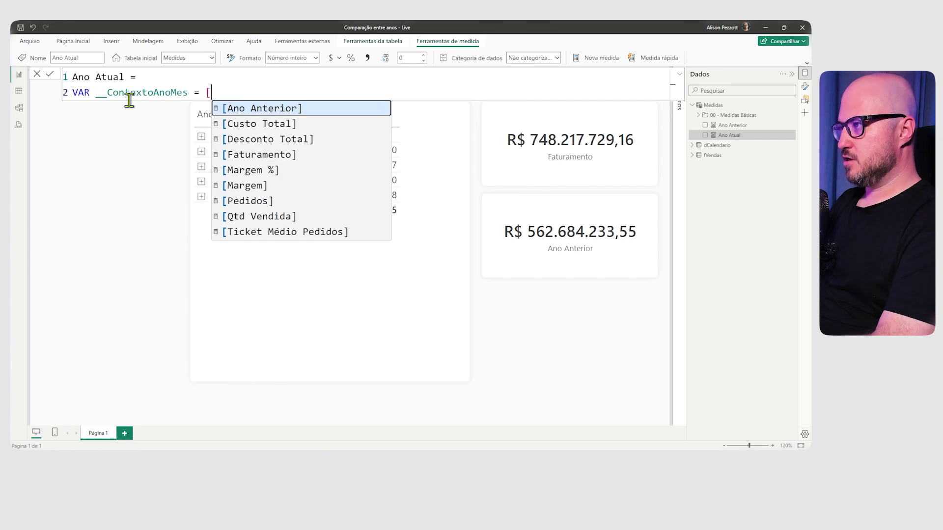
pyautogui.press('Down')
pyautogui.press('Down')
pyautogui.press('Down')
pyautogui.press('Tab')
pyautogui.hotkey('shift', 'Return')
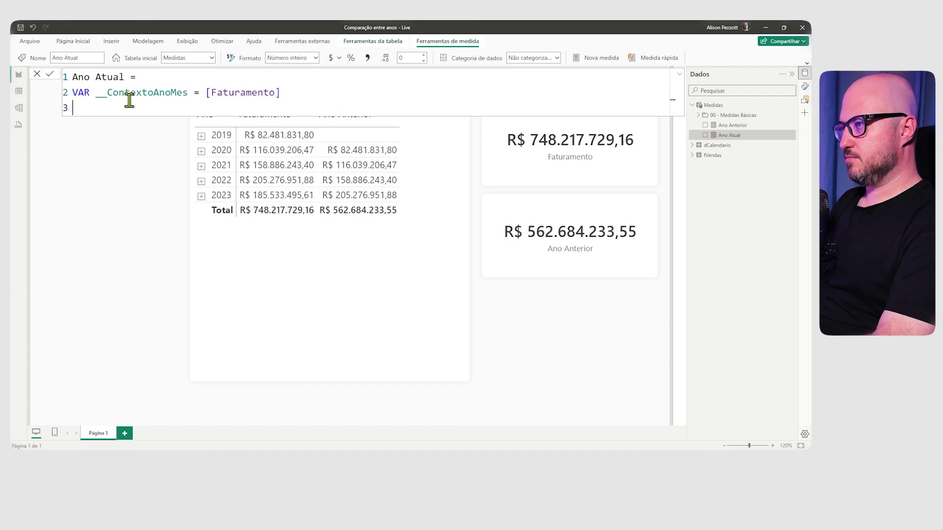
# Step: Declare the variable __ContextoTotal with a CALCULATE function that has [Faturamento] as its expression
pyautogui.write('VAR __ContextoTotal =')
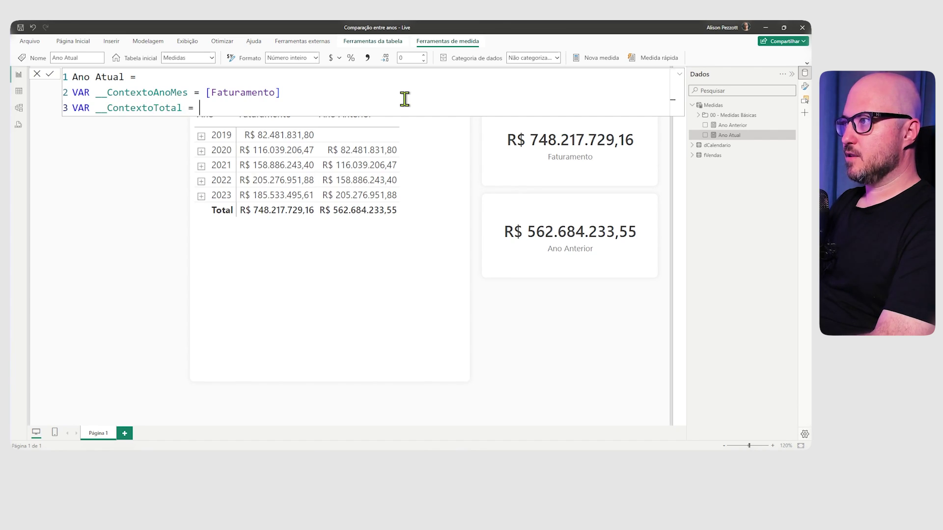
pyautogui.hotkey('shift', 'Return')
pyautogui.write('CALCULATE (')
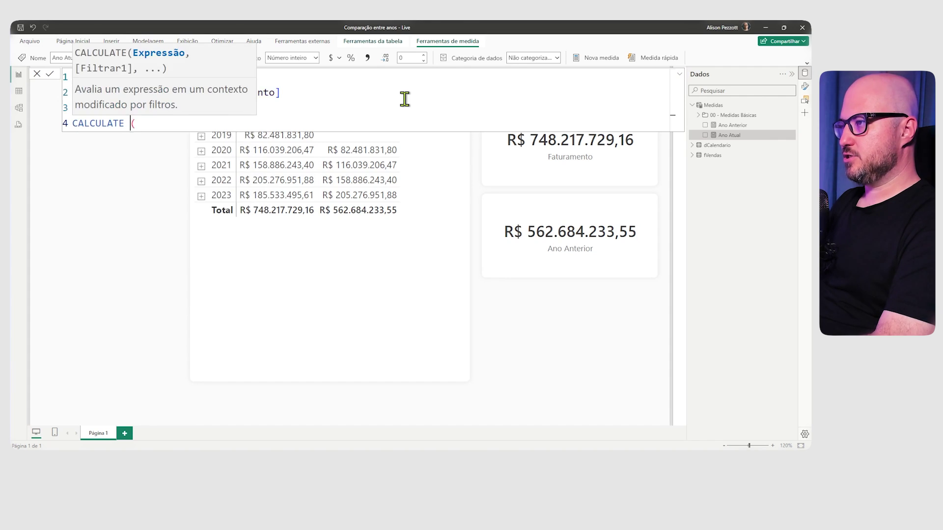
pyautogui.hotkey('shift', 'Return')
pyautogui.write('[f')
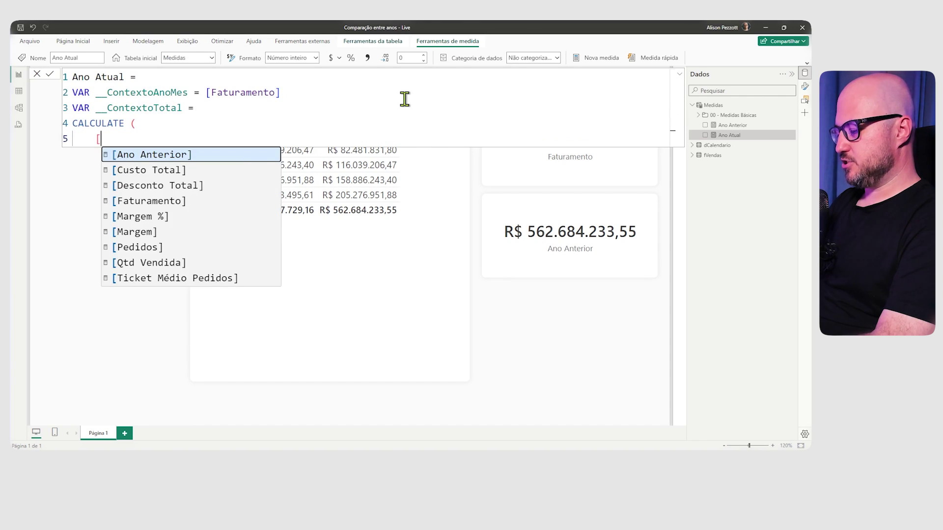
pyautogui.press('Tab')
pyautogui.write(',')
pyautogui.hotkey('shift', 'Return')
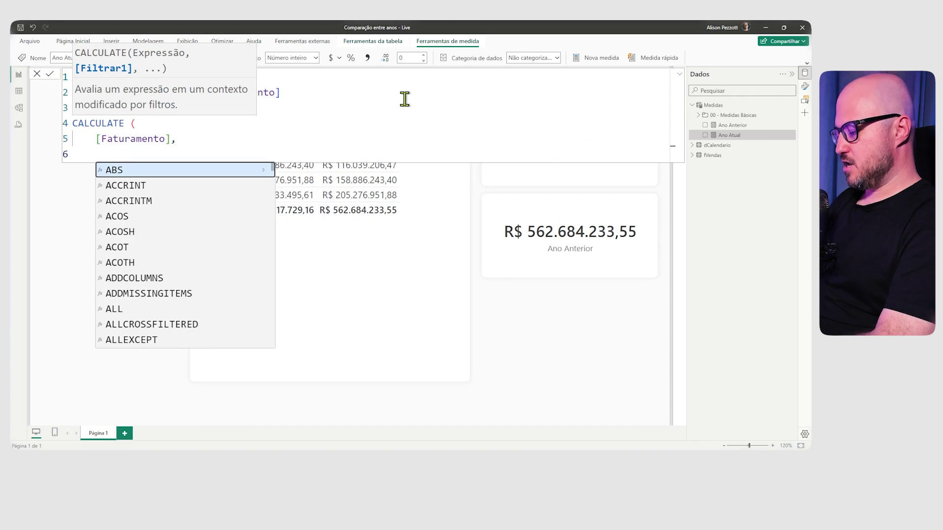
# Step: Start the CALCULATE filter with INDEX at position -1 and ALLSELECTED as its relation
pyautogui.write('IND')
pyautogui.press('Tab')
pyautogui.write('(')
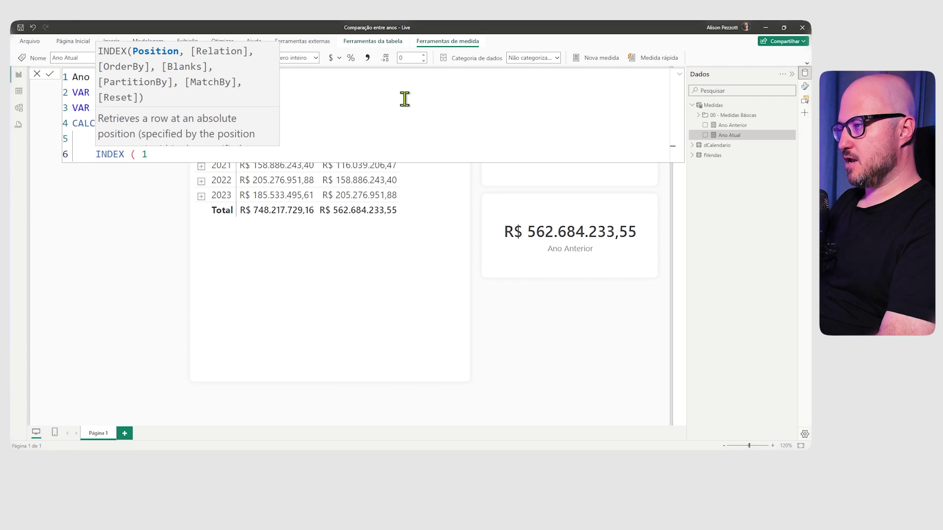
pyautogui.write('-1, ')
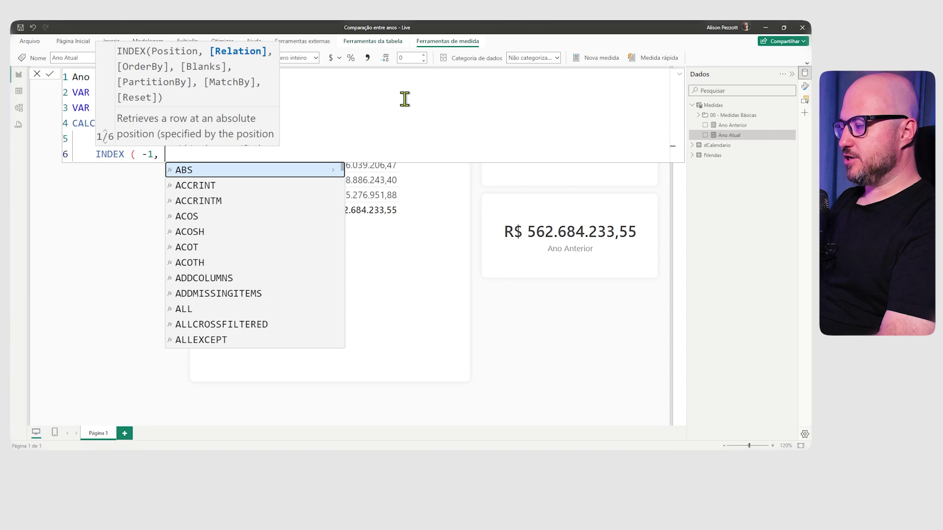
pyautogui.write('ALLSELE')
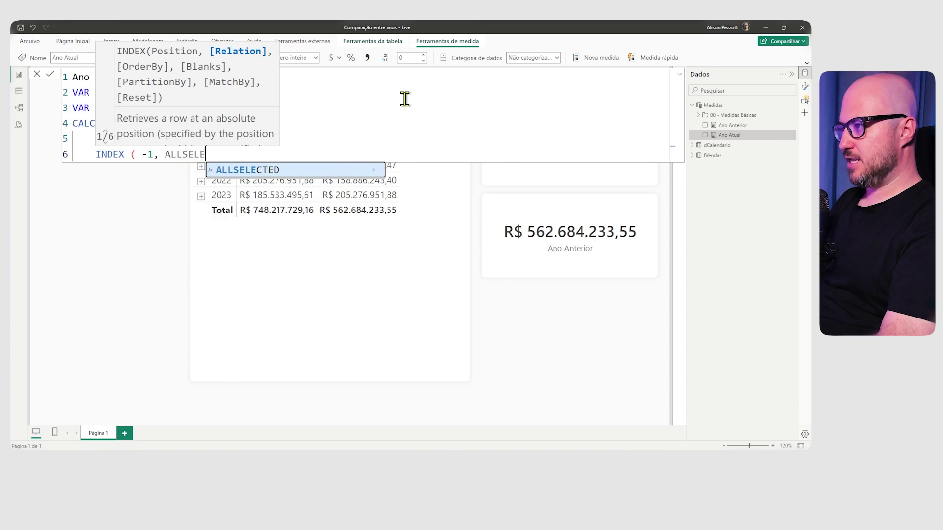
pyautogui.press('Tab')
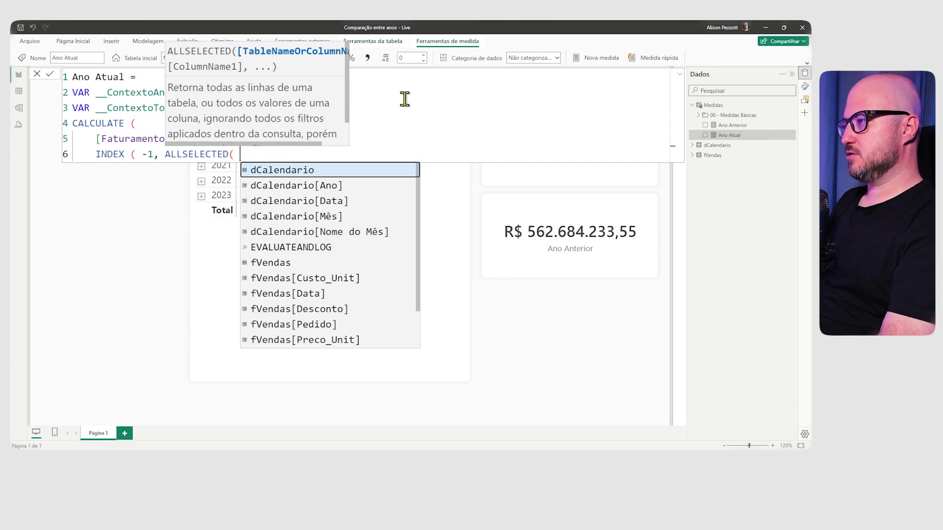
# Step: Give ALLSELECTED the column dCalendario[Ano], space out its opening parenthesis, and close both ALLSELECTED and INDEX
pyautogui.press('Down')
pyautogui.press('Down')
pyautogui.press('Up')
pyautogui.press('Tab')
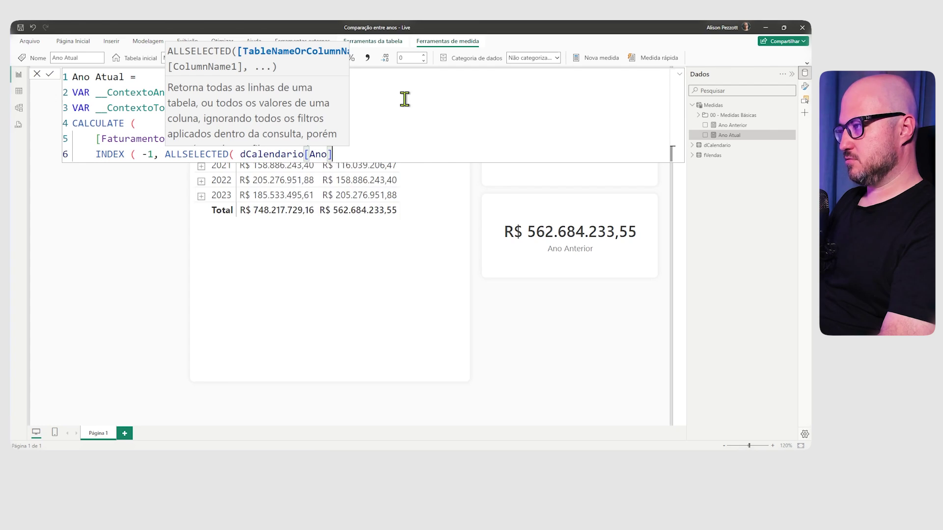
pyautogui.press('Left')
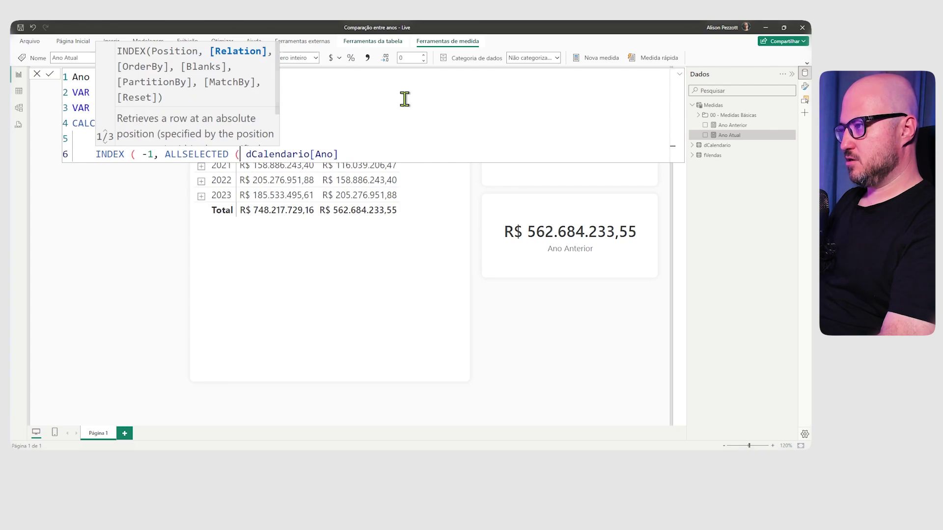
pyautogui.press('Right')
pyautogui.press('Right')
pyautogui.press('End')
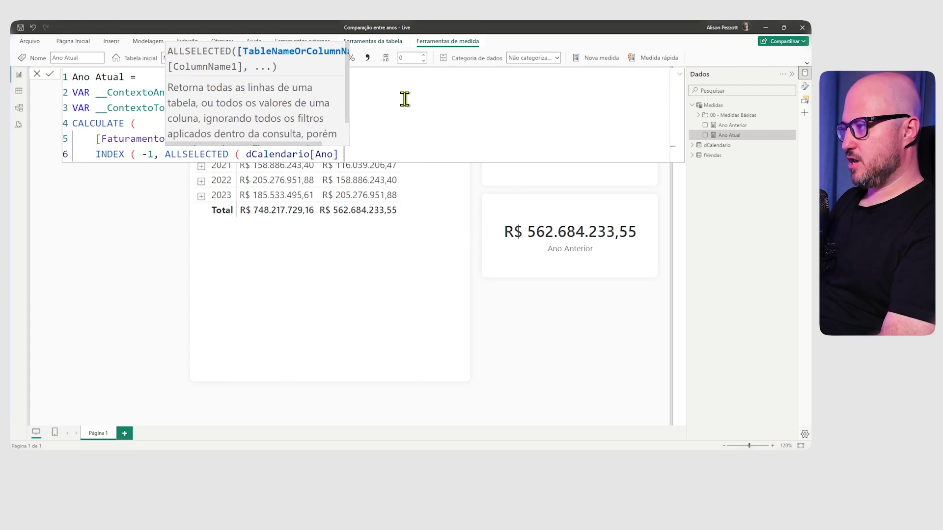
pyautogui.write(') )')
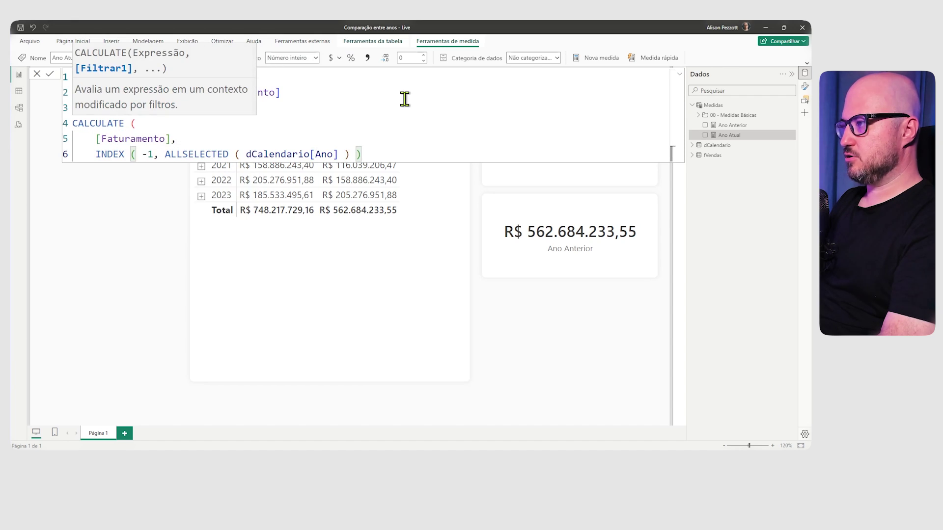
# Step: Close the CALCULATE function on its own line and declare the variable __Resultado with an IF function
pyautogui.press('Return')
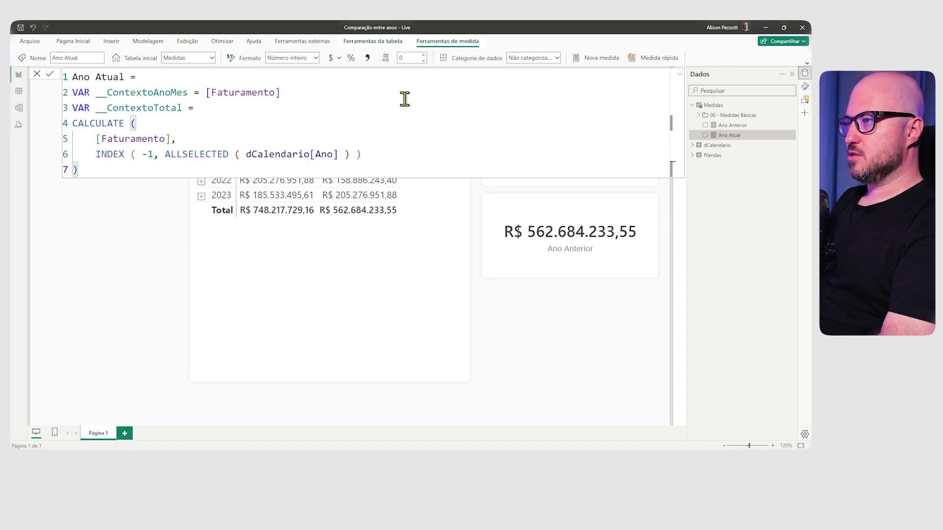
pyautogui.write(')')
pyautogui.press('Return')
pyautogui.write('VAR __Resultado =')
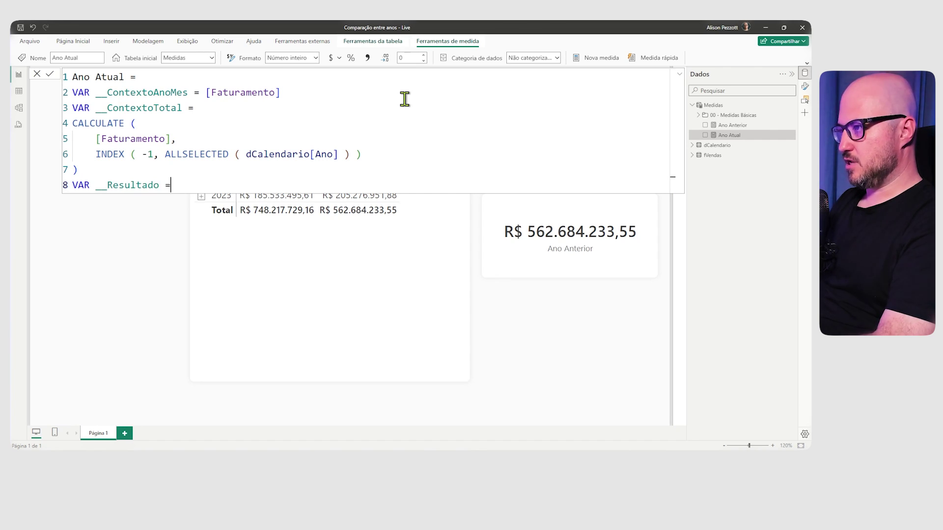
pyautogui.press('Return')
pyautogui.write('IF (')
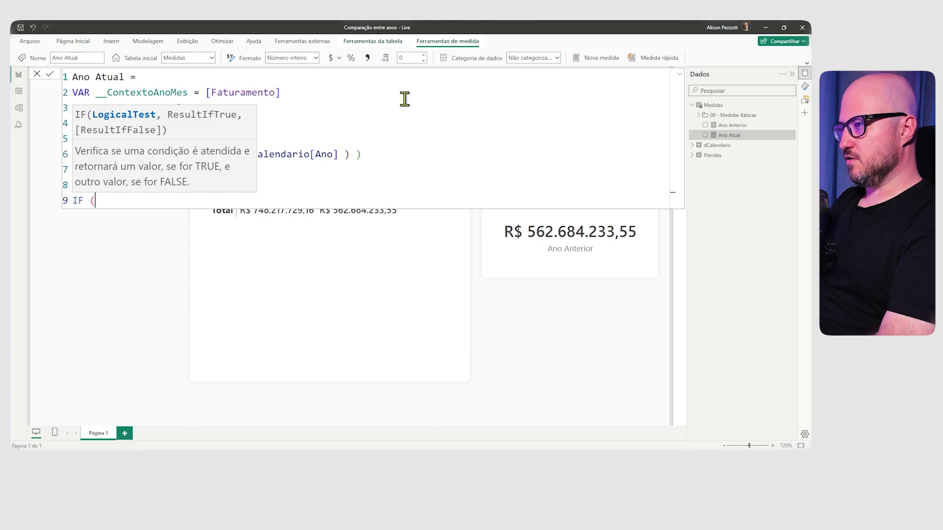
pyautogui.press('Return')
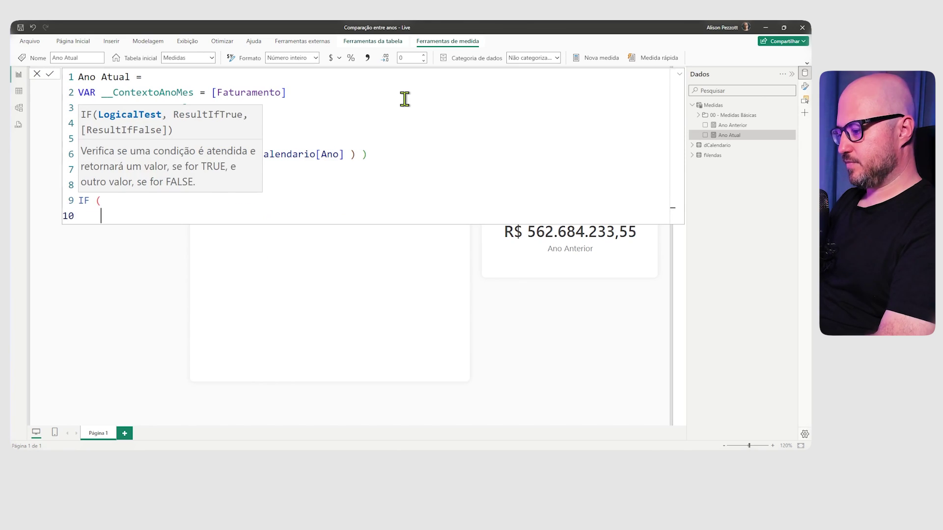
# Step: Start the IF condition with ISINSCOPE on dCalendario[Ano], followed by the OR operator ||
pyautogui.write('ISI')
pyautogui.press('Tab')
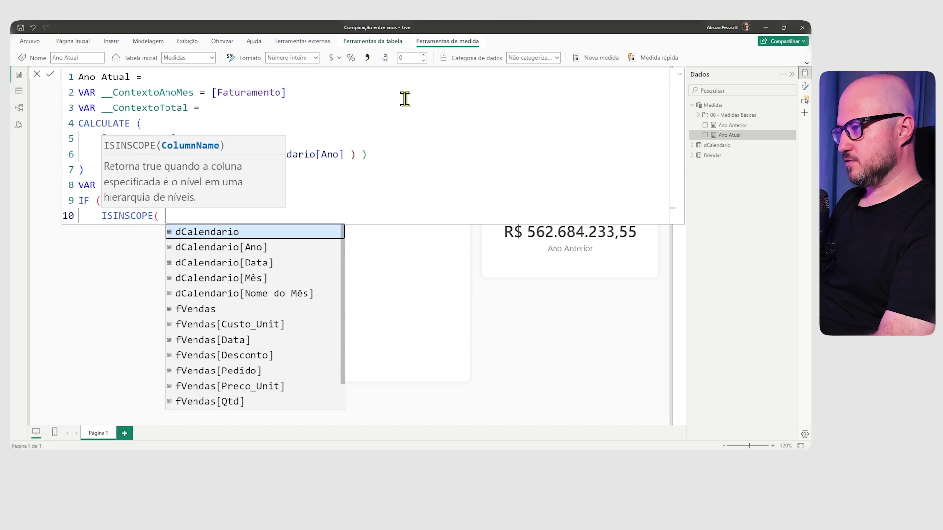
pyautogui.press('Down')
pyautogui.press('Tab')
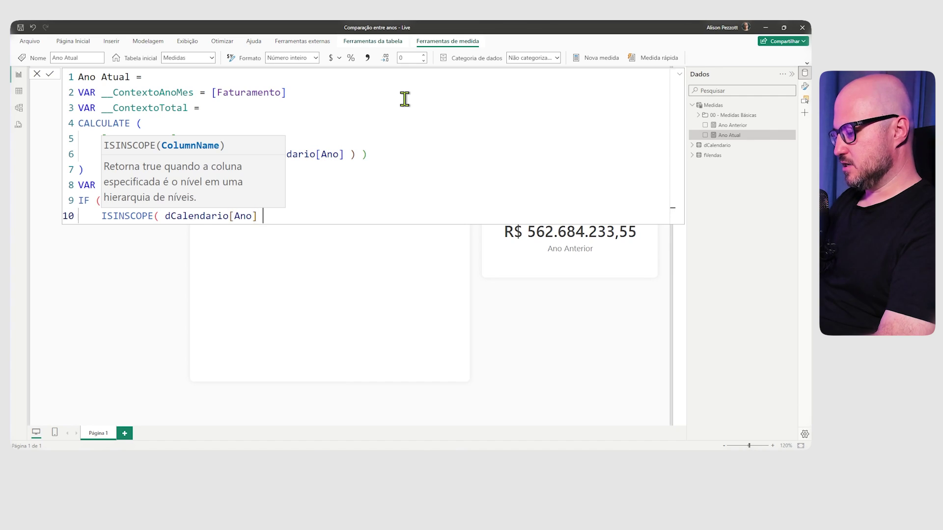
pyautogui.write(') || ')
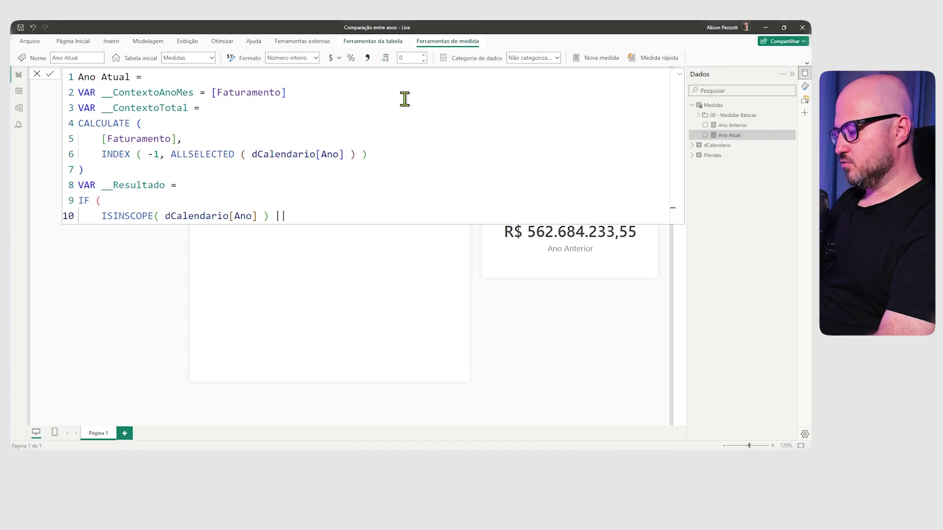
# Step: Complete the IF condition with ISINSCOPE on dCalendario[Nome do Mês], ending it with a comma and a new line
pyautogui.write('ISINSCOPE ( ')
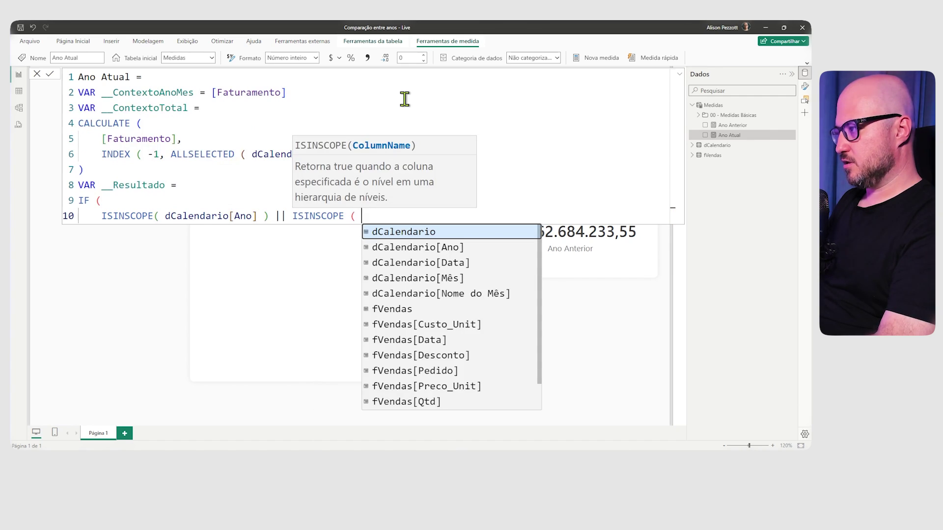
pyautogui.write('dCalendario')
pyautogui.press('Down')
pyautogui.press('Down')
pyautogui.press('Down')
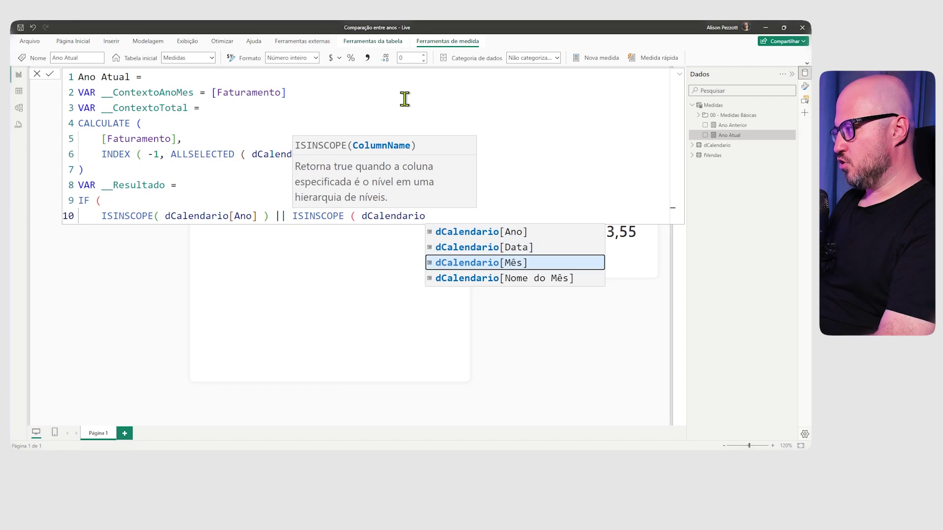
pyautogui.press('Tab')
pyautogui.write(')')
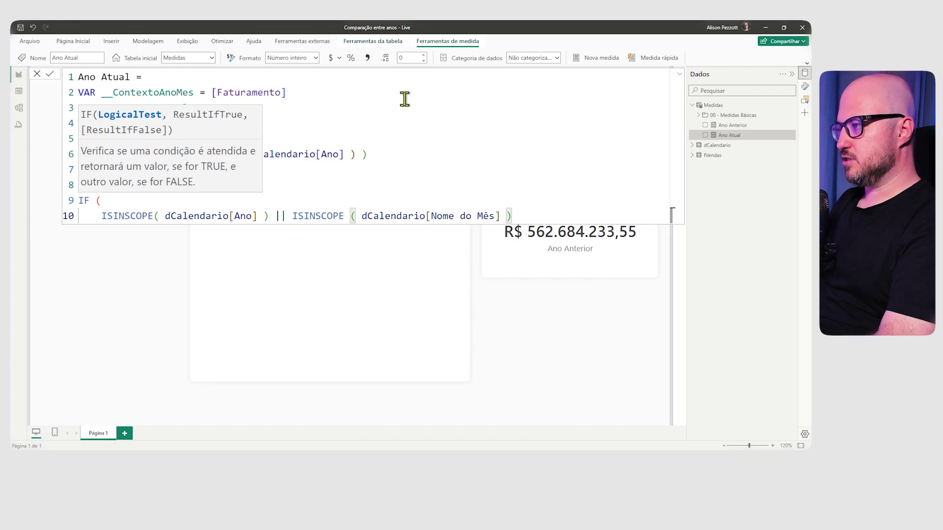
pyautogui.write(',')
pyautogui.hotkey('shift', 'Return')
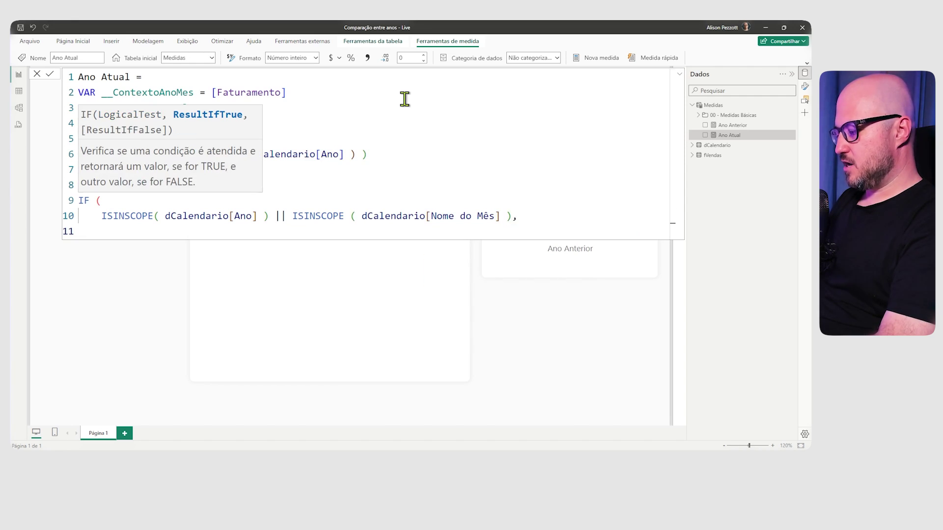
# Step: Set __ContextoAnoMes as the IF function's true result and __ContextoTotal as its false result, then close the IF
pyautogui.write('__')
pyautogui.press('Tab')
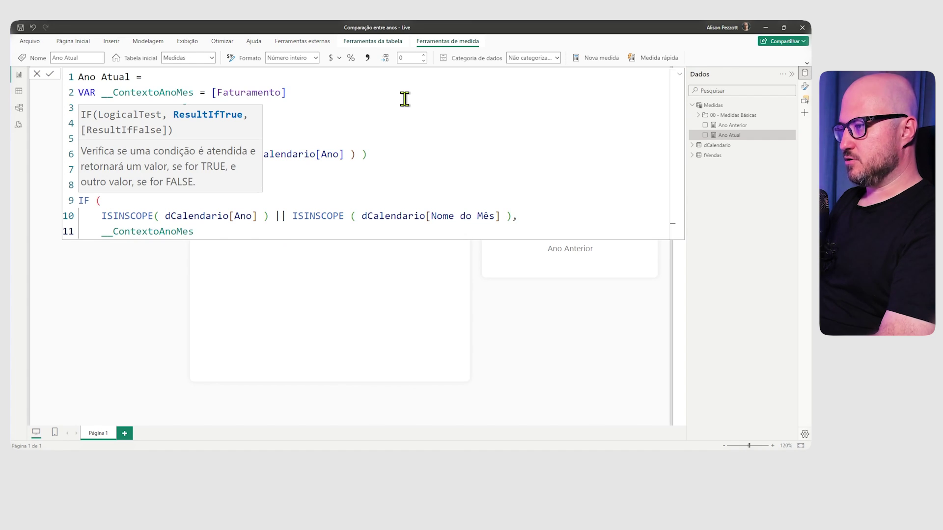
pyautogui.press('BackSpace')
pyautogui.write(',')
pyautogui.hotkey('shift', 'Return')
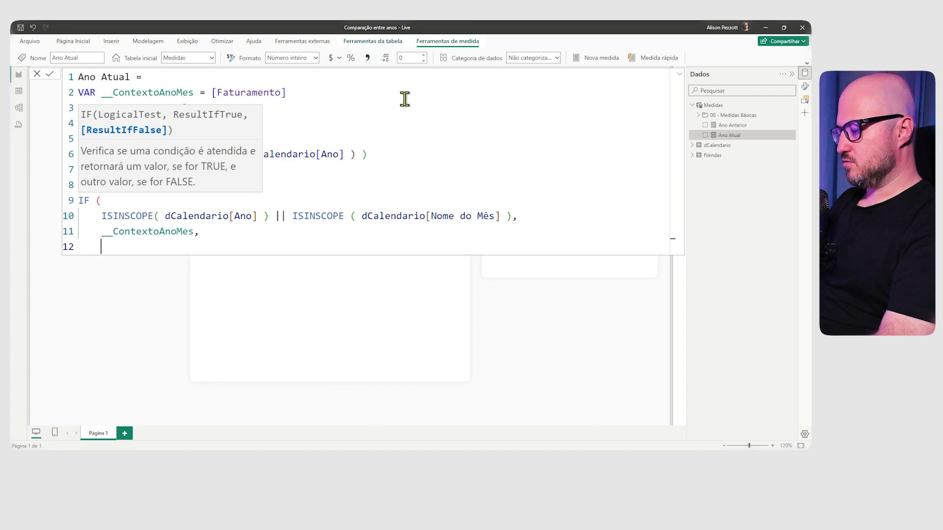
pyautogui.write('__')
pyautogui.press('Down')
pyautogui.press('Tab')
pyautogui.hotkey('shift', 'Return')
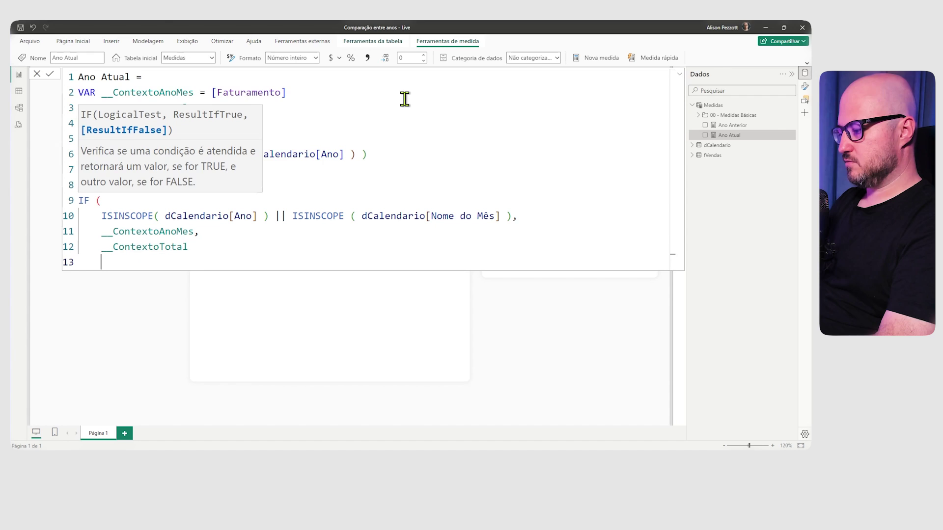
pyautogui.write(')')
# Step: Return __Resultado from the Ano Atual measure, format it as Moeda with 2 decimal places, and collapse the formula editor
pyautogui.hotkey('shift', 'Return')
pyautogui.write('RETURN __')
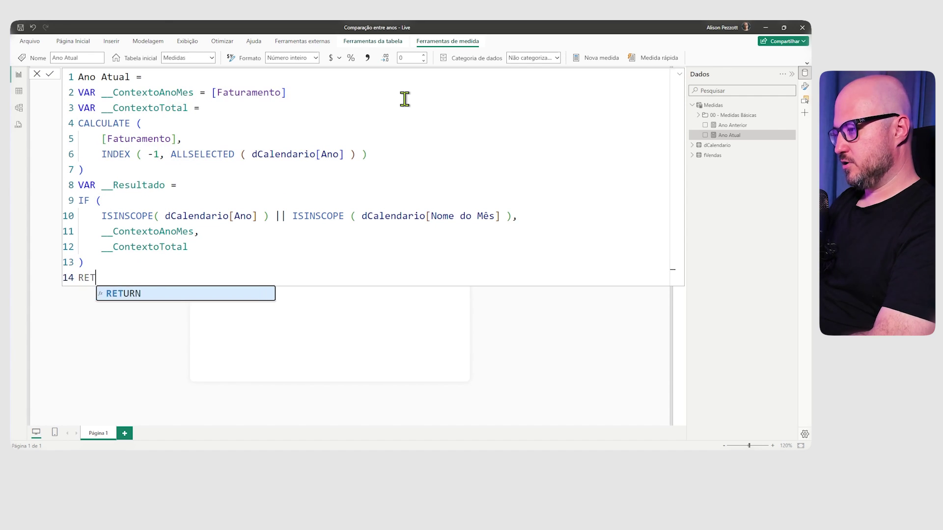
pyautogui.press('Down')
pyautogui.press('Down')
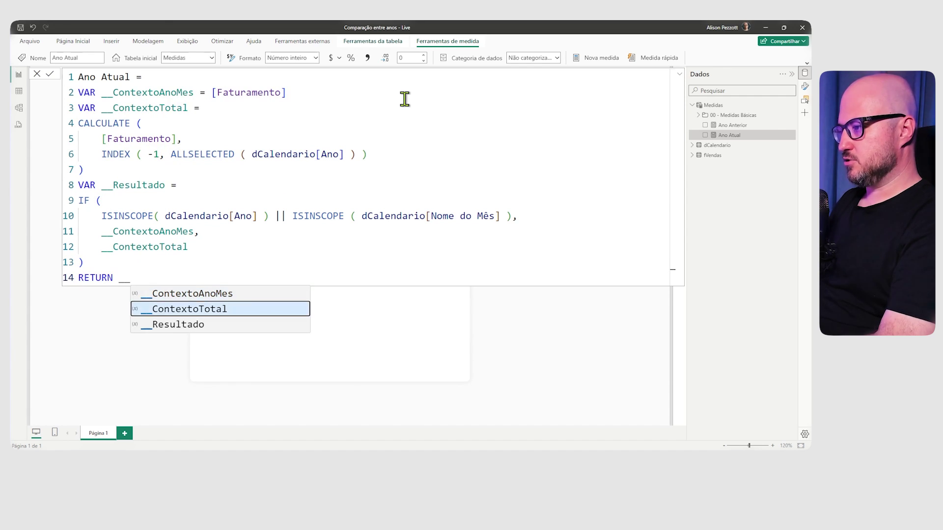
pyautogui.press('Tab')
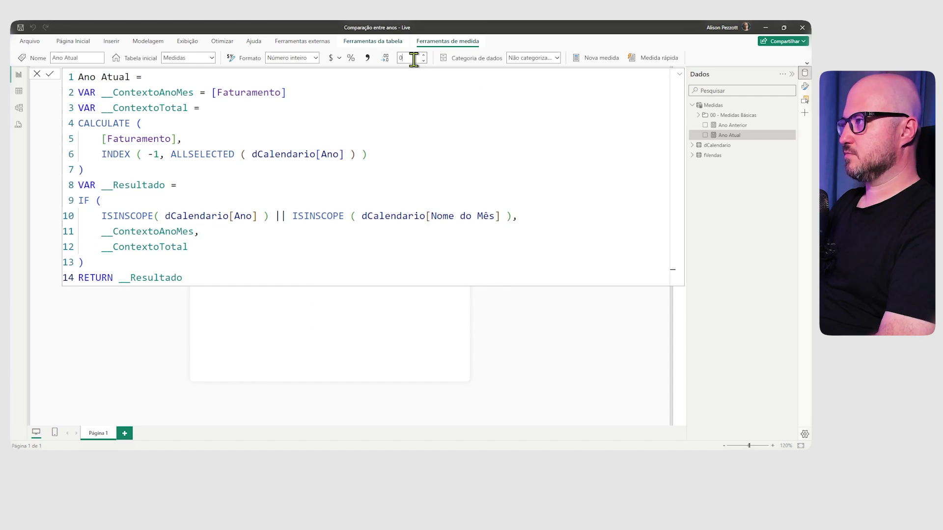
pyautogui.write('2')
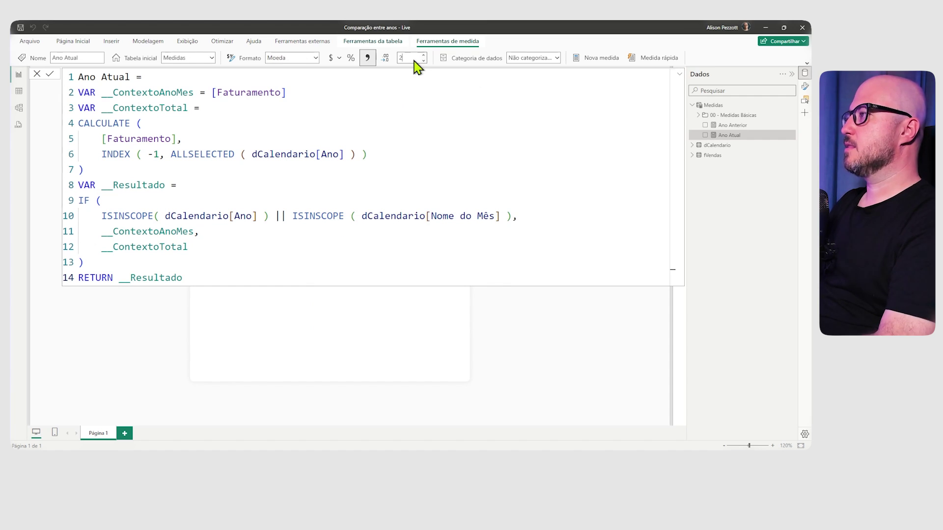
pyautogui.click(679, 74)
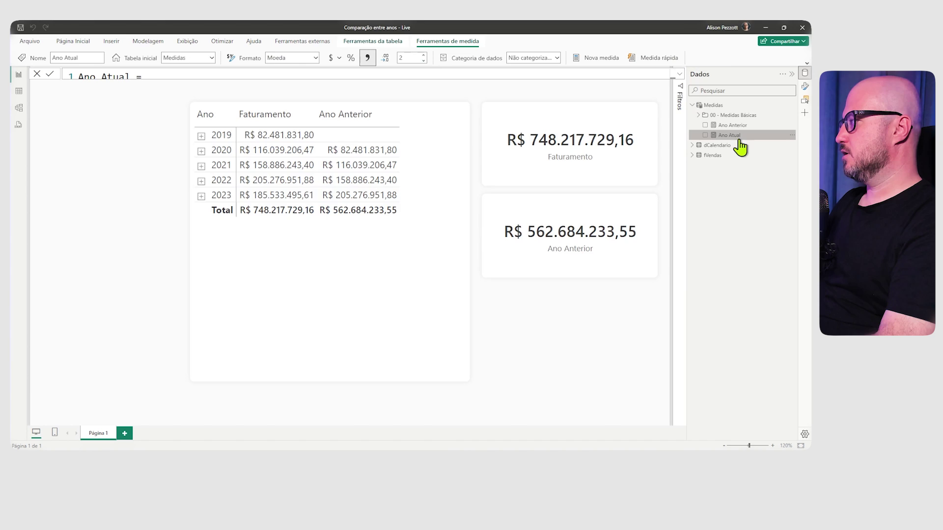
# Step: Widen the matrix toward the page's left edge and add Ano Atual between Faturamento and Ano Anterior in its values
pyautogui.click(413, 226)
pyautogui.moveTo(191, 243); pyautogui.dragTo(123, 245)
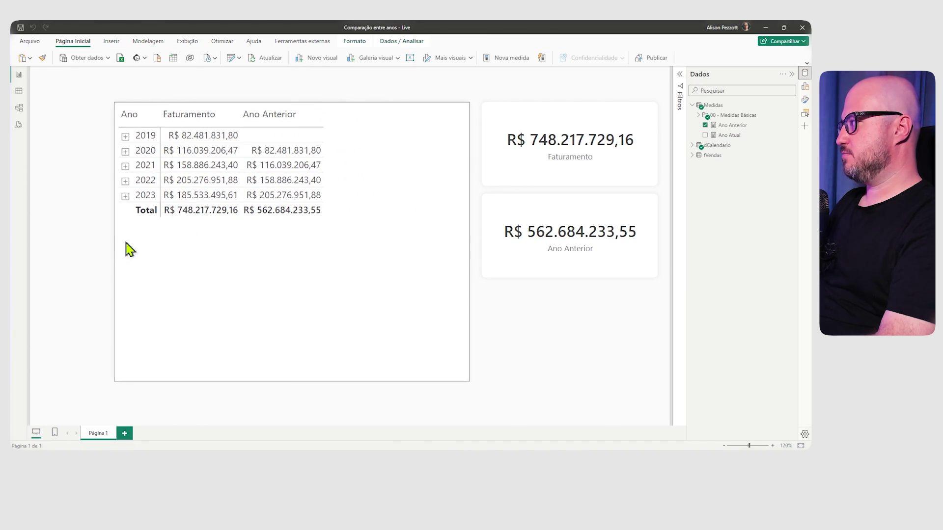
pyautogui.moveTo(740, 136); pyautogui.dragTo(398, 186)
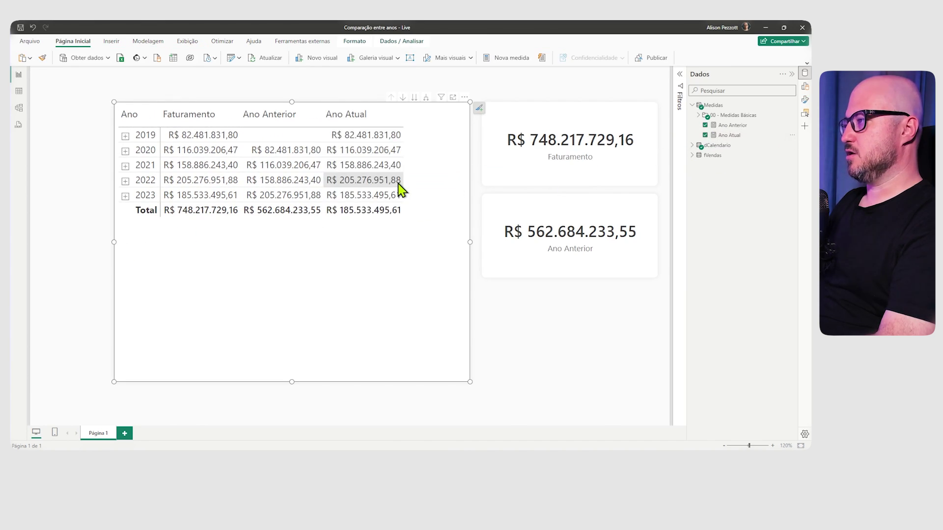
pyautogui.click(805, 88)
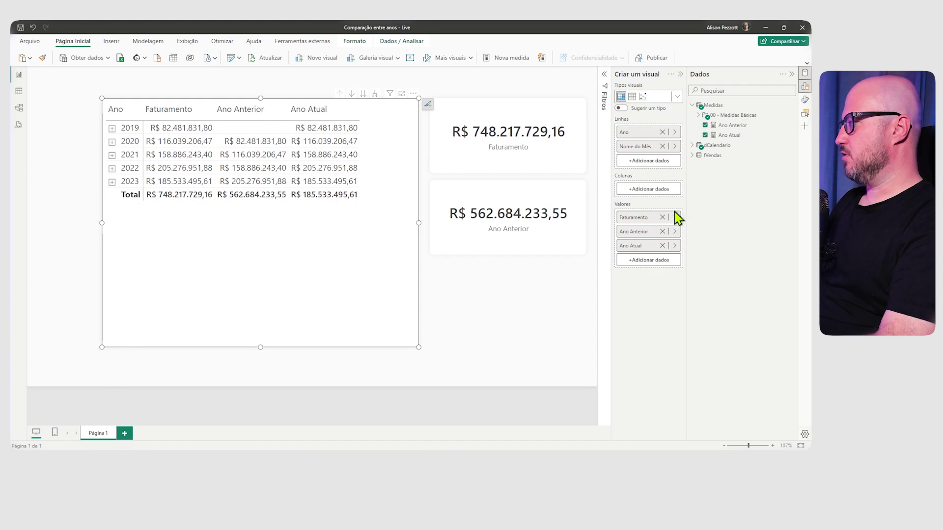
pyautogui.moveTo(642, 250); pyautogui.dragTo(646, 226)
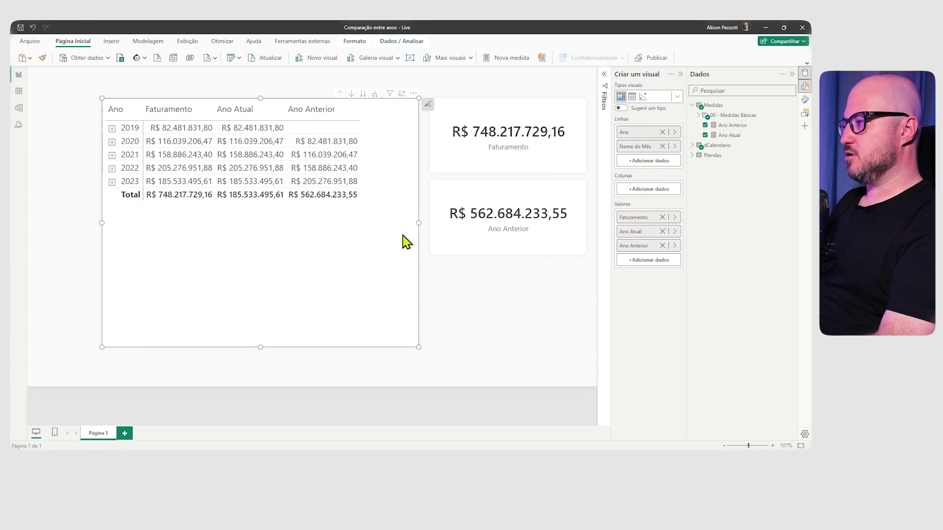
# Step: Expand 2021 in the matrix to check its monthly values, and collapse it again
pyautogui.click(112, 156)
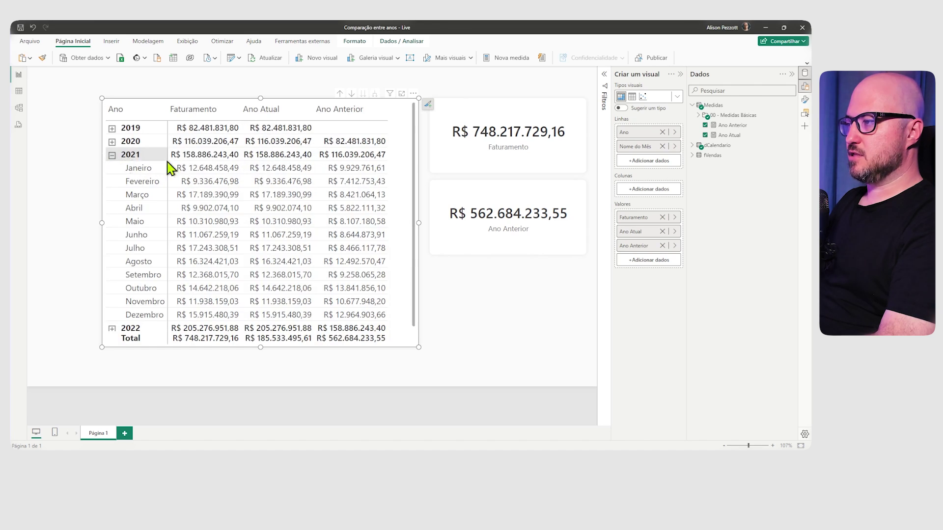
pyautogui.click(112, 155)
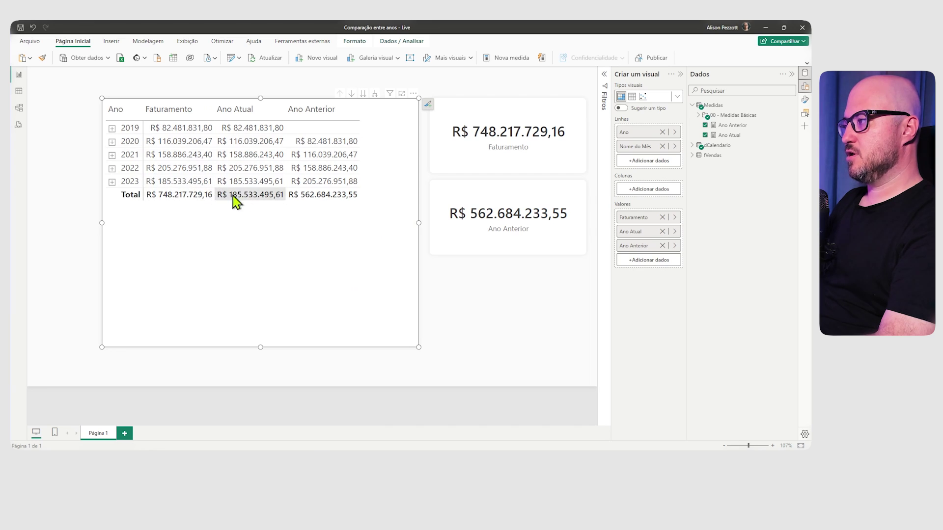
# Step: Replace Faturamento with the Ano Atual measure in the upper card
pyautogui.click(506, 161)
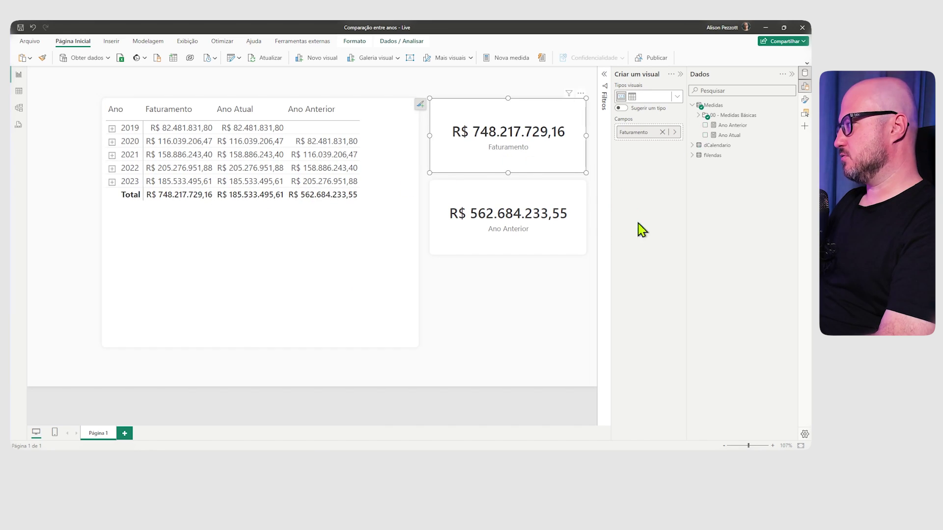
pyautogui.click(662, 132)
pyautogui.moveTo(726, 135); pyautogui.dragTo(658, 139)
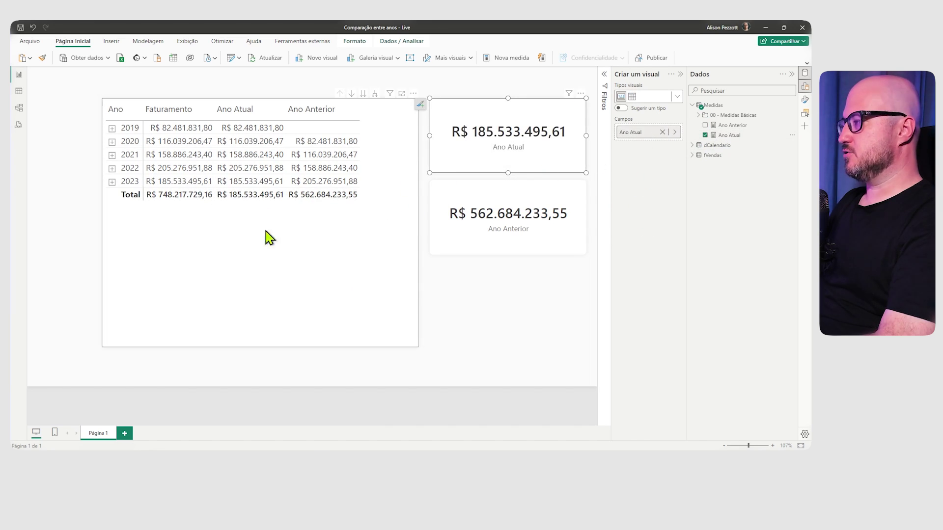
# Step: Remove Faturamento from the matrix values and narrow the matrix from its left edge
pyautogui.click(248, 237)
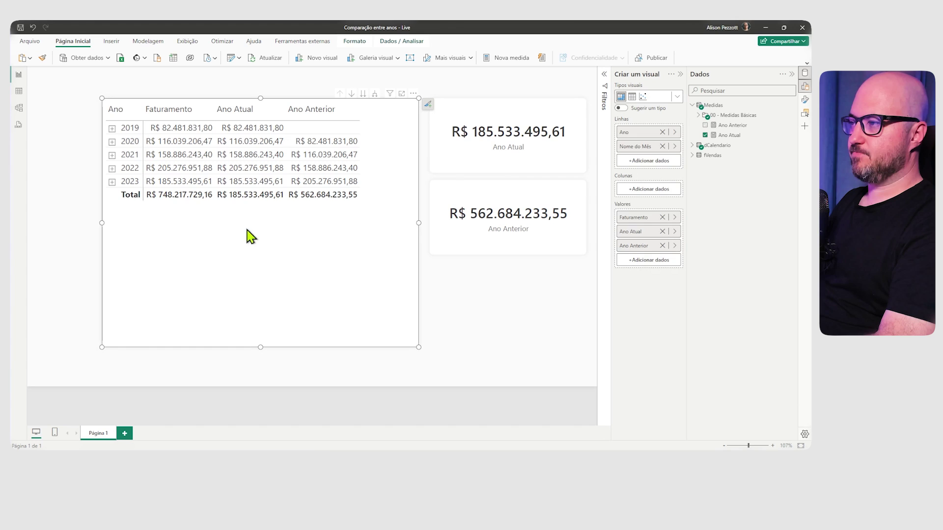
pyautogui.click(662, 217)
pyautogui.click(502, 299)
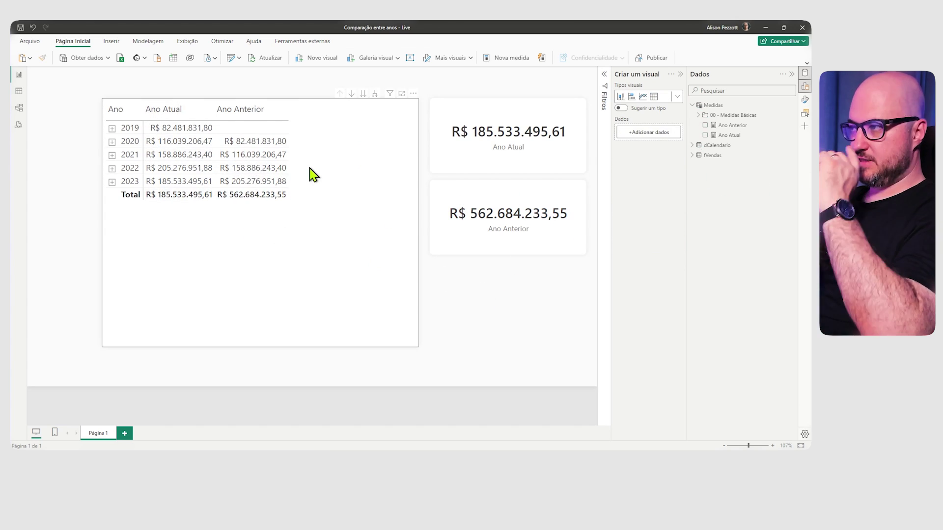
pyautogui.click(112, 213)
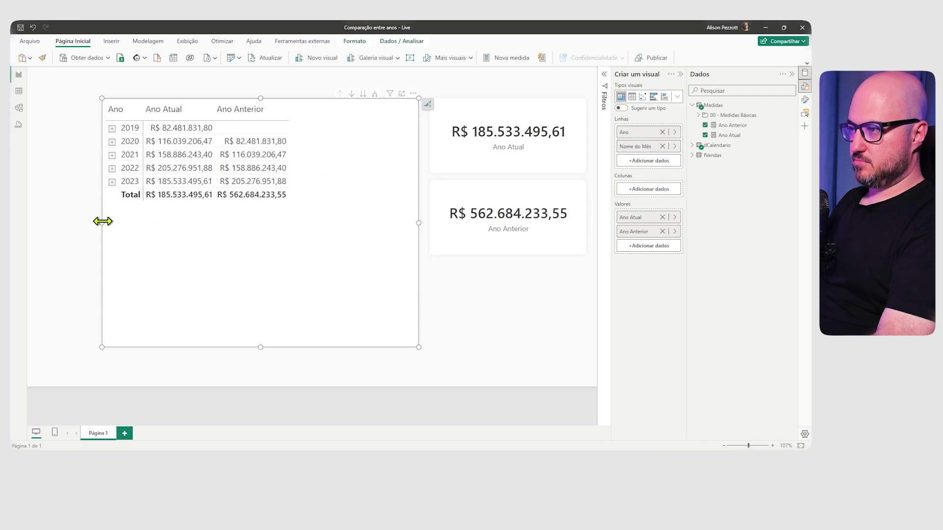
pyautogui.moveTo(101, 219); pyautogui.dragTo(141, 223)
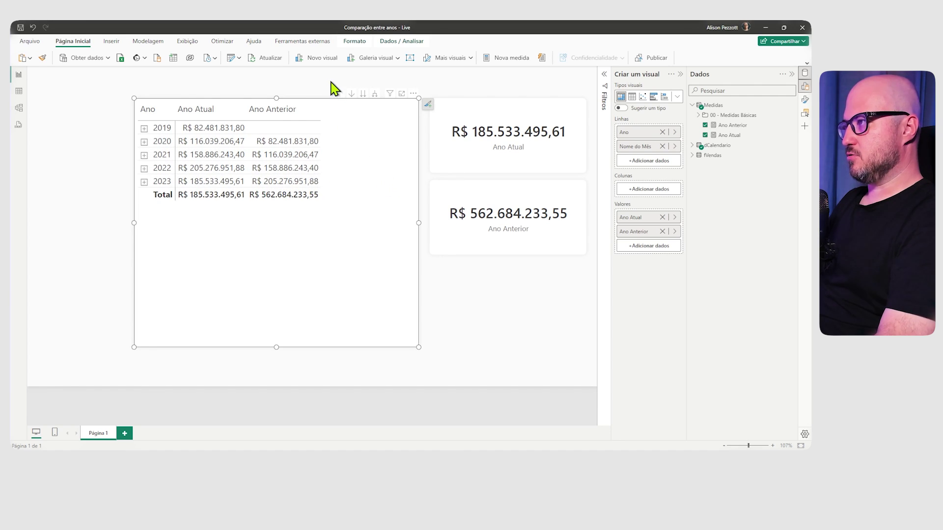
pyautogui.click(251, 92)
pyautogui.click(408, 59)
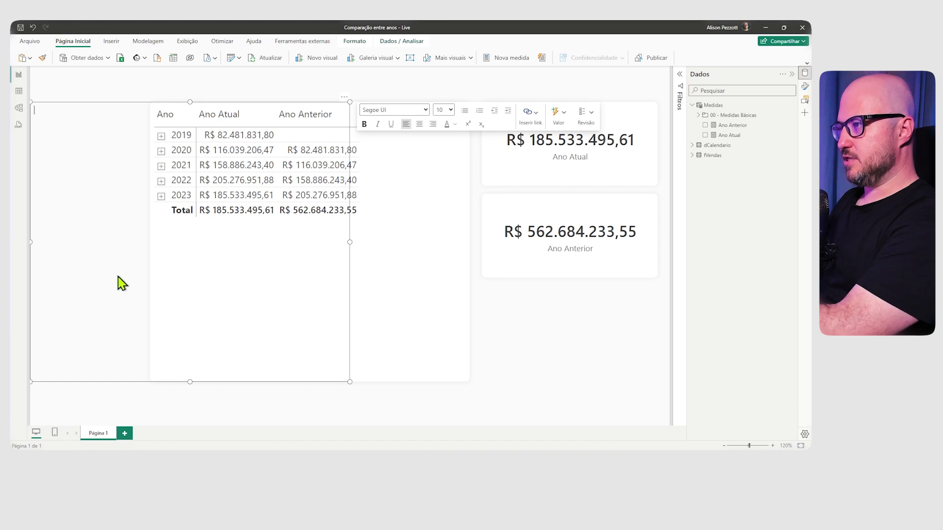
pyautogui.press('Escape')
pyautogui.click(116, 135)
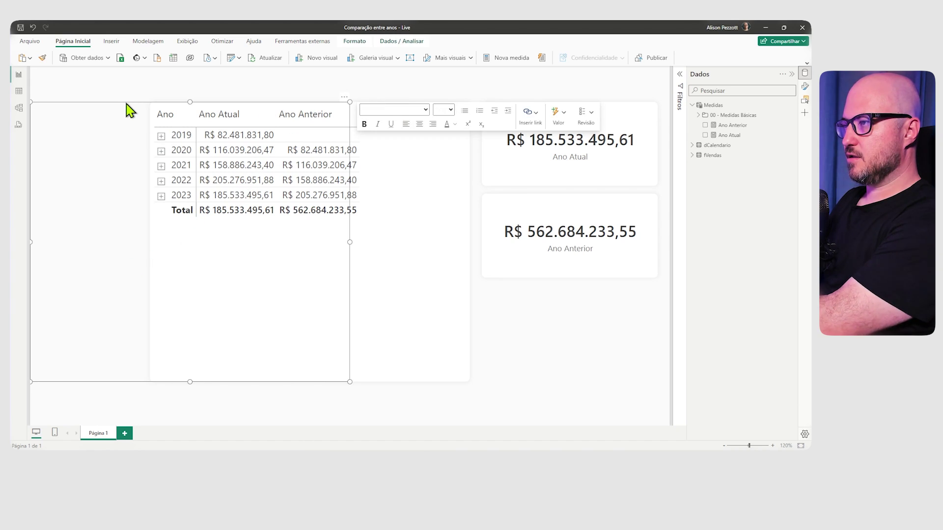
pyautogui.press('Escape')
# Step: Add a slicer to the page filled with the Ano field from dCalendario
pyautogui.click(397, 58)
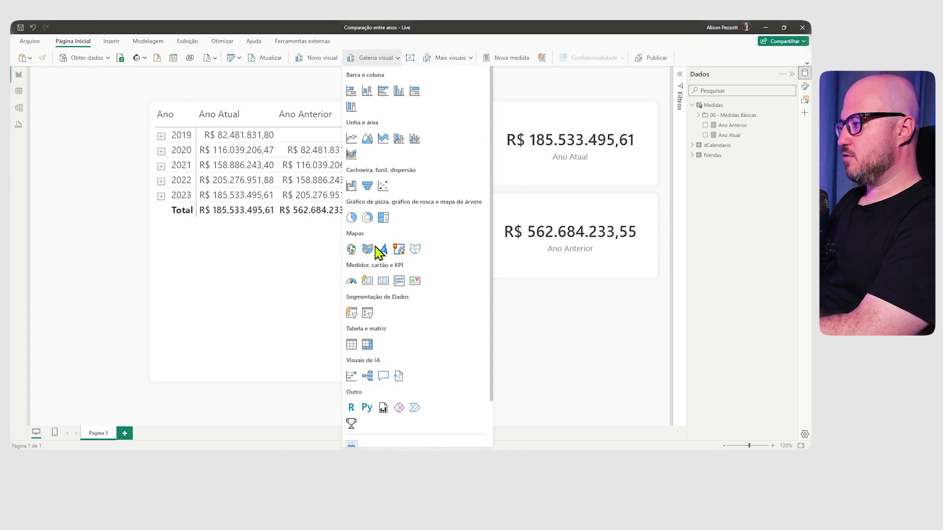
pyautogui.click(368, 314)
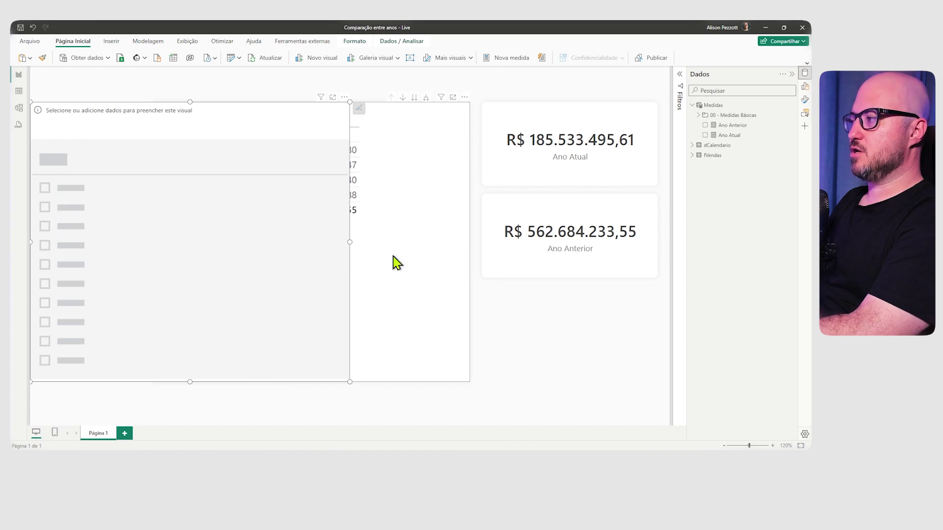
pyautogui.click(695, 152)
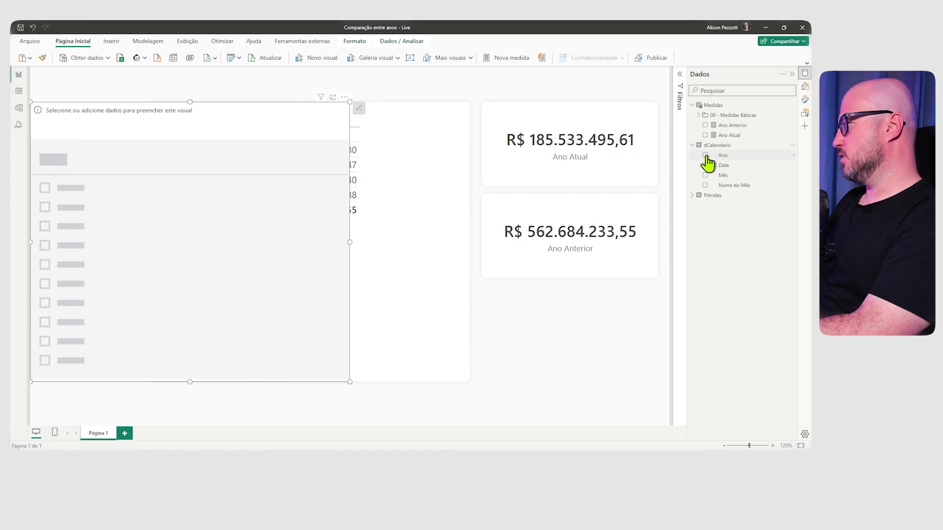
pyautogui.click(705, 155)
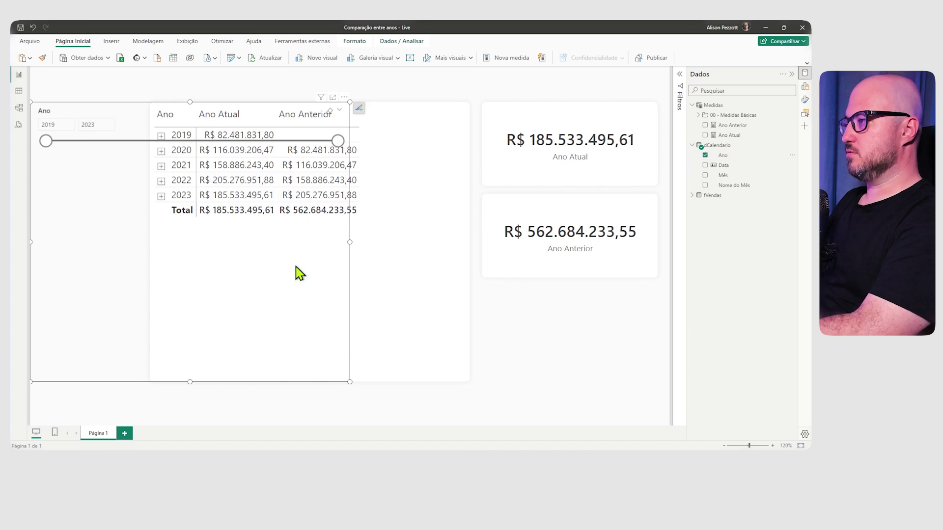
# Step: Change the Ano slicer's style to Lista vertical
pyautogui.click(804, 100)
pyautogui.click(642, 163)
pyautogui.click(649, 202)
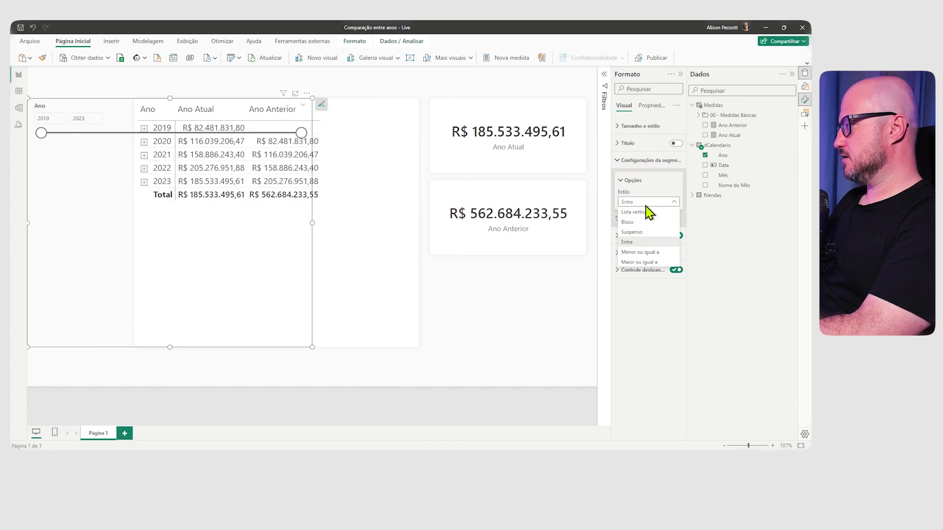
pyautogui.click(644, 220)
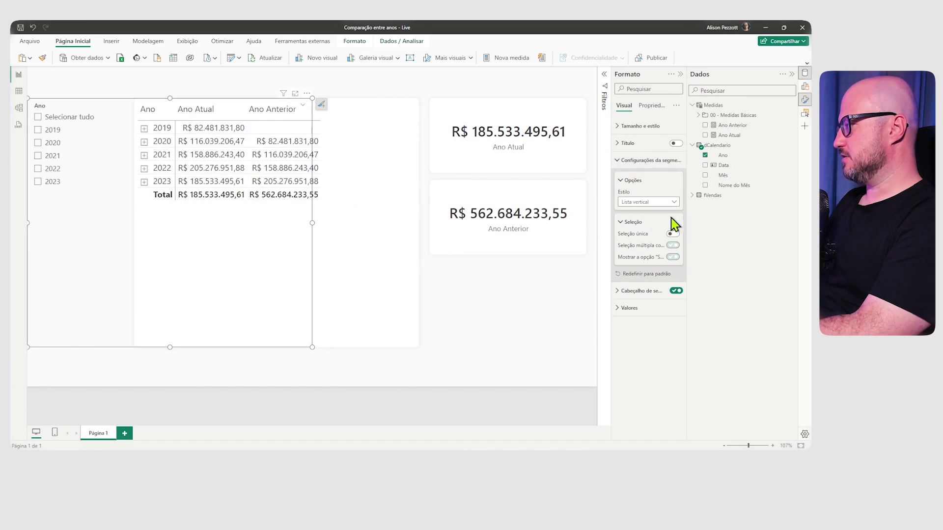
# Step: Turn off the slicer's Ctrl multi-selection and select-all options, and narrow it to fit beside the matrix
pyautogui.click(673, 245)
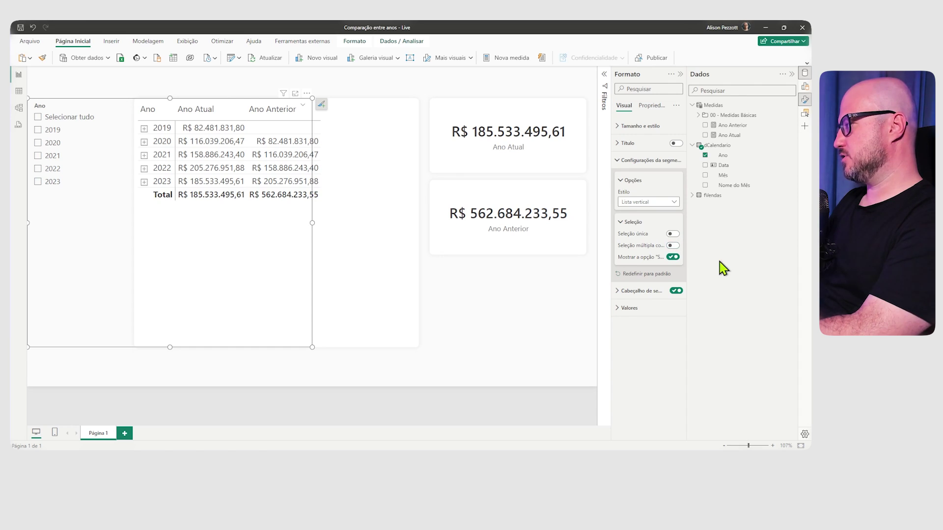
pyautogui.click(673, 257)
pyautogui.moveTo(313, 223); pyautogui.dragTo(97, 226)
pyautogui.click(431, 88)
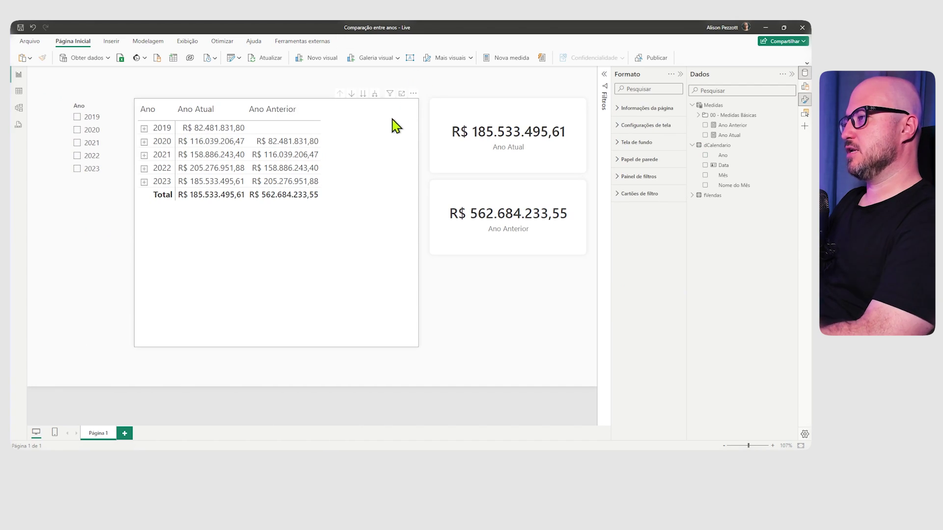
# Step: Filter the report to 2020 and 2023 in the Ano slicer and check the Ano Anterior value for 2023
pyautogui.click(78, 169)
pyautogui.keyDown('ctrl'); pyautogui.click(77, 130); pyautogui.keyUp('ctrl')
pyautogui.click(386, 94)
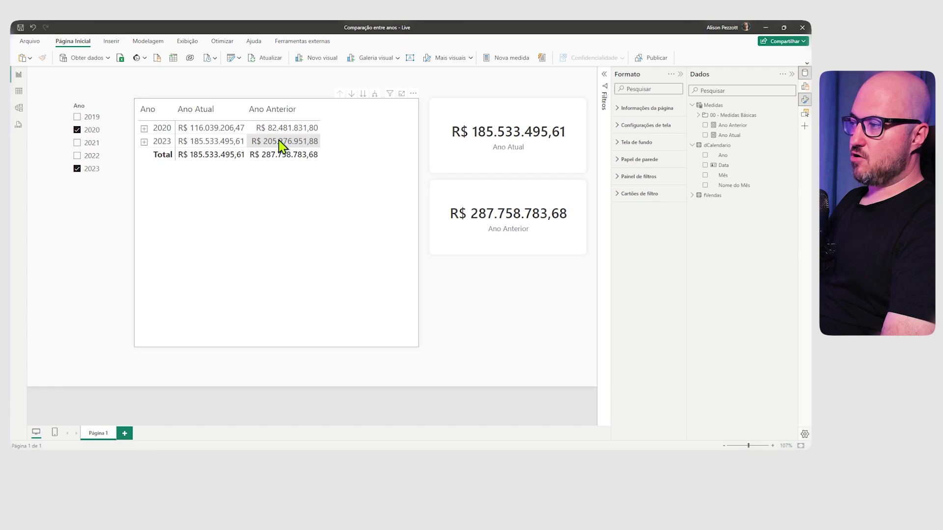
pyautogui.moveTo(289, 145)
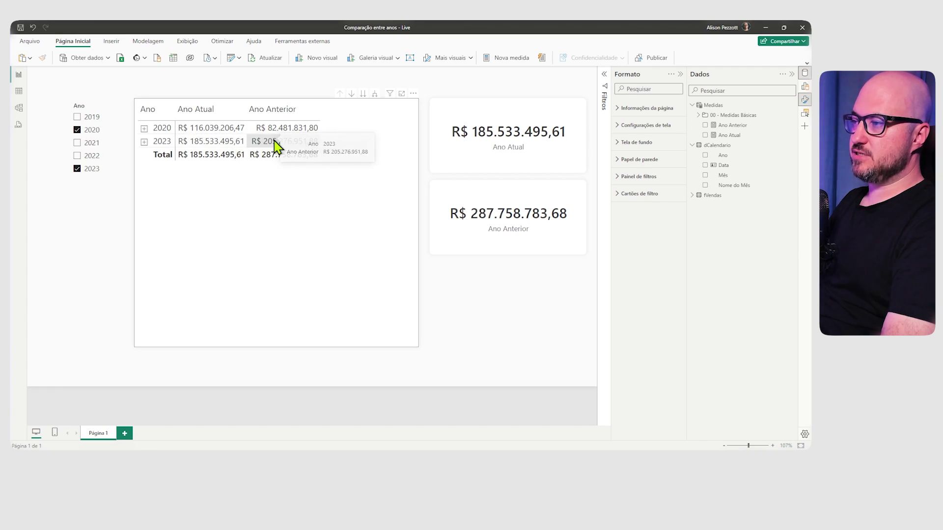
# Step: Add 2022 to the year selection to compare current and prior values in the matrix, and remove it again
pyautogui.click(86, 157)
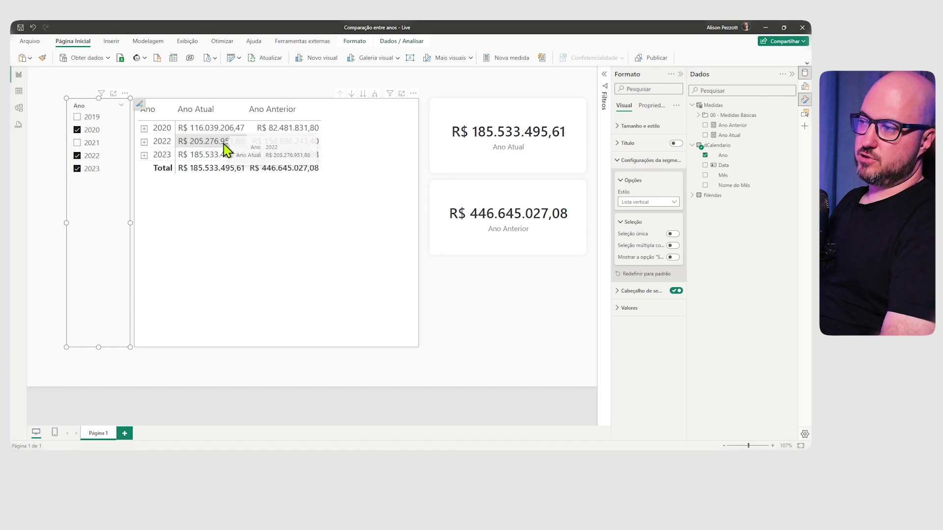
pyautogui.moveTo(209, 155)
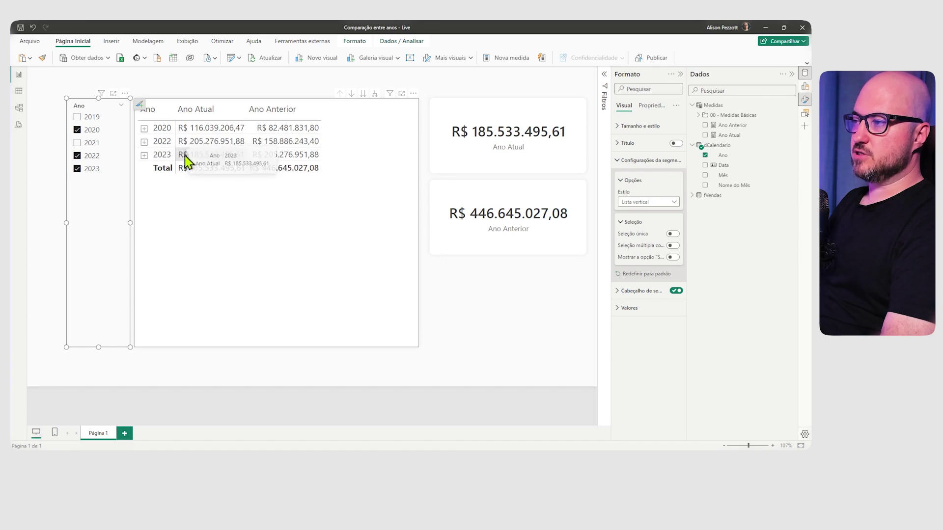
pyautogui.click(80, 158)
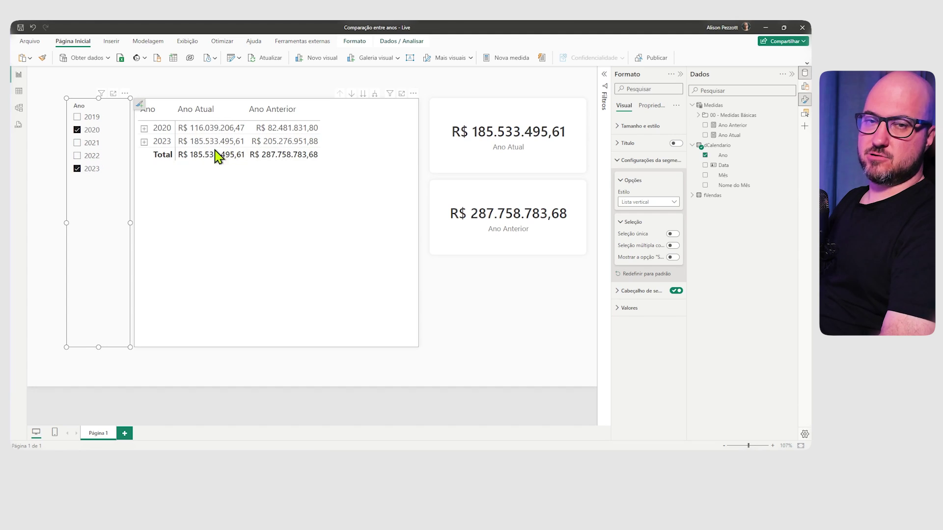
pyautogui.click(324, 85)
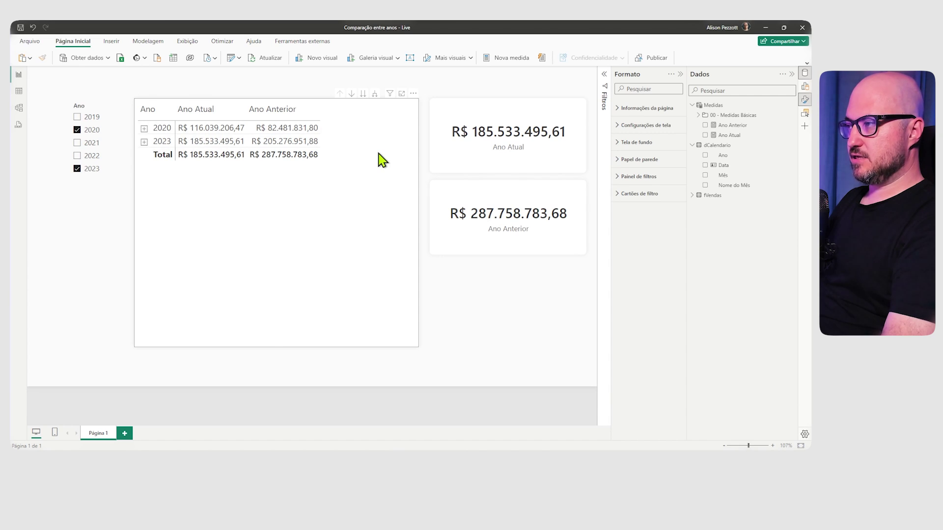
# Step: Open the Ano Anterior measure's full formula and insert the variable line VAR __ContextoAnoMes = above CALCULATE
pyautogui.click(339, 150)
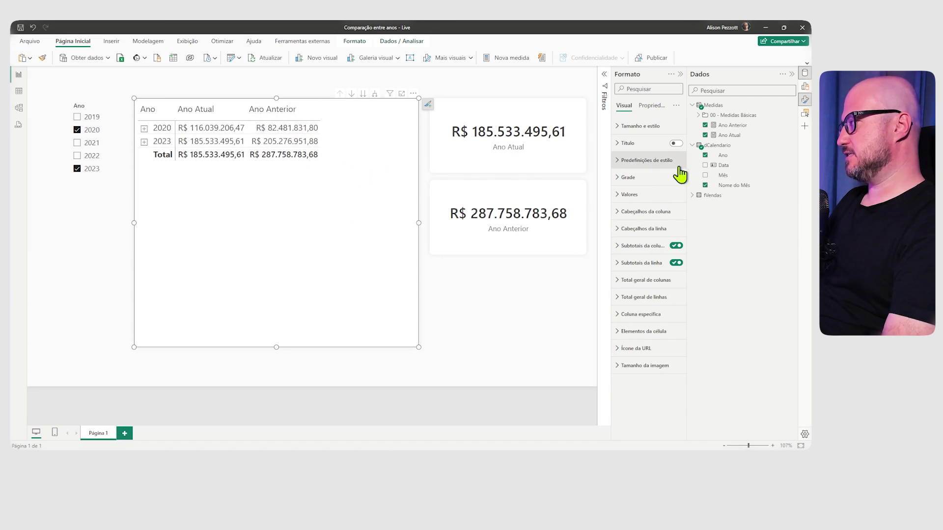
pyautogui.click(734, 128)
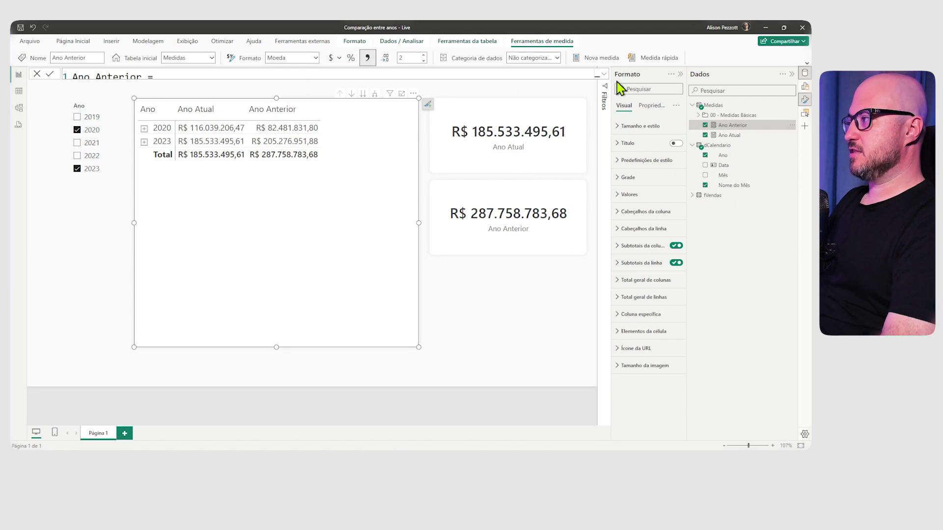
pyautogui.click(604, 74)
pyautogui.click(175, 98)
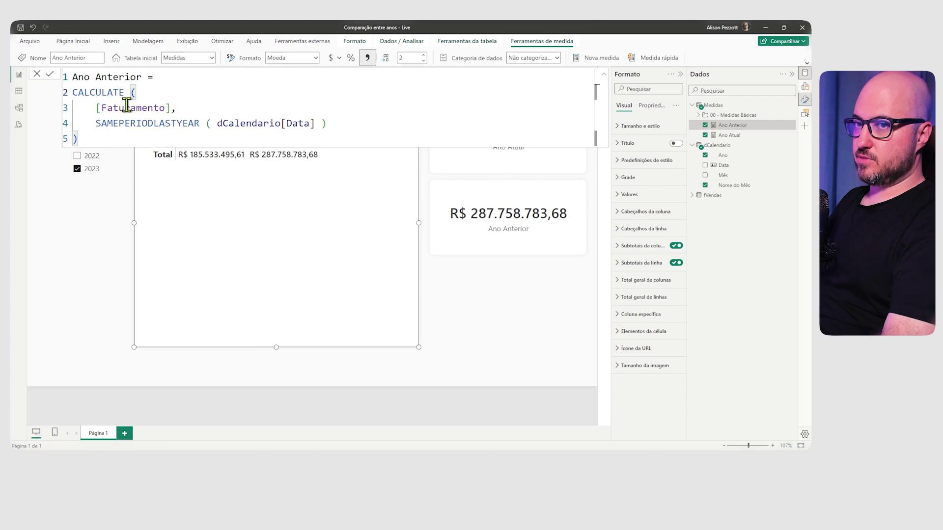
pyautogui.click(185, 79)
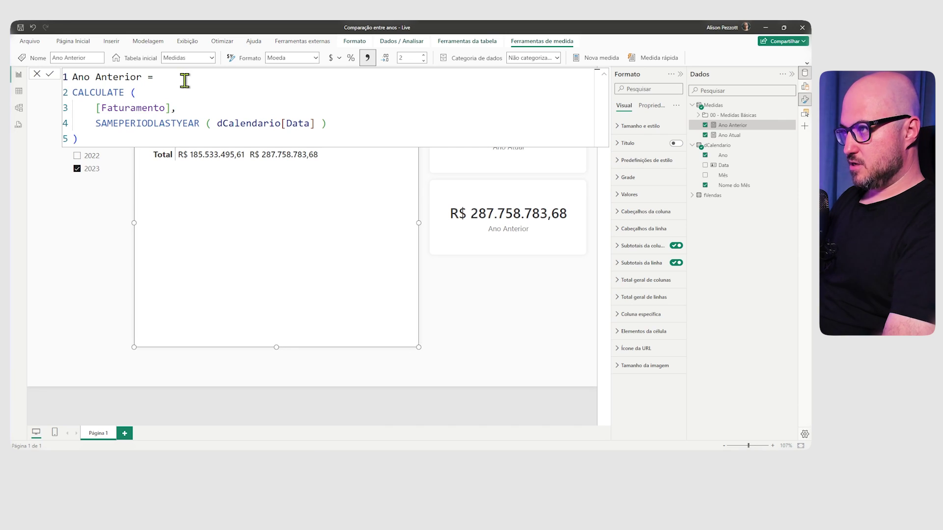
pyautogui.hotkey('shift', 'Return')
pyautogui.write('VAR __ContextoAnoMes =')
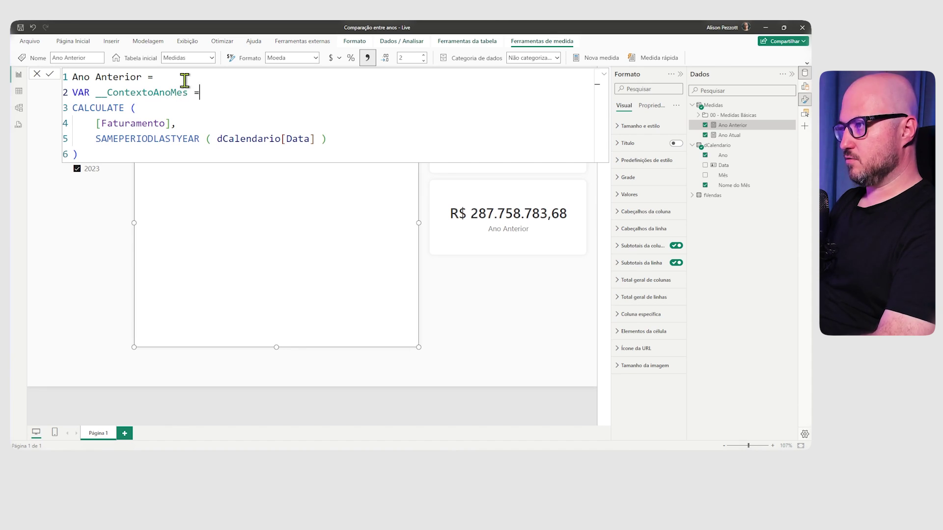
pyautogui.click(186, 110)
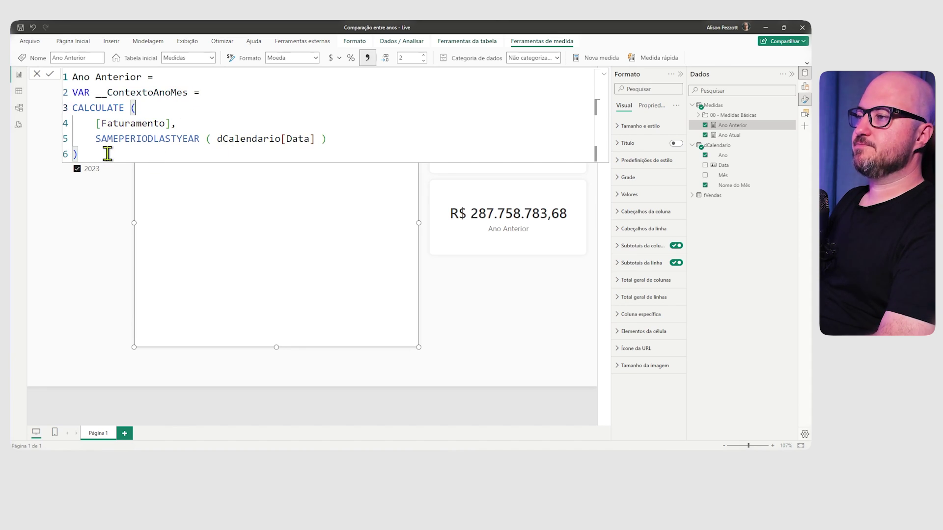
pyautogui.click(225, 92)
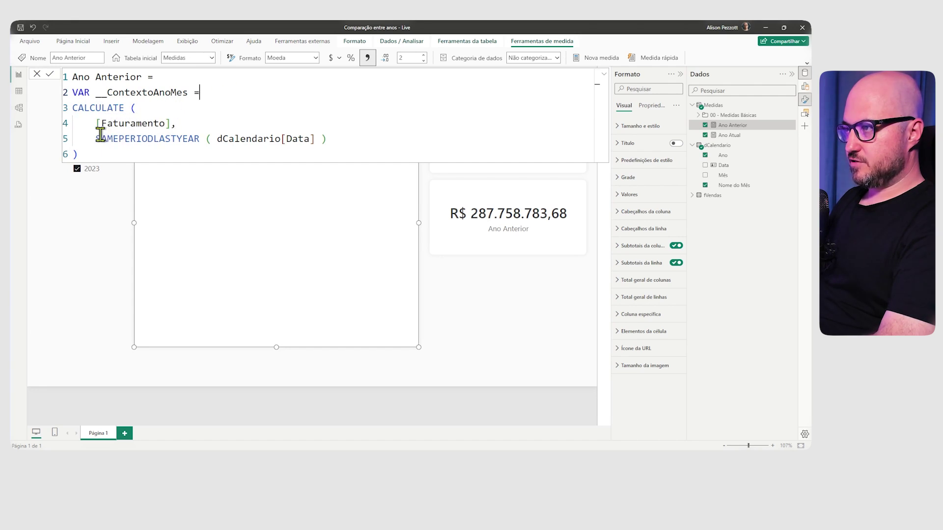
# Step: Replace the SAMEPERIODLASTYEAR filter in CALCULATE with OFFSET ( -1, ALLSELECTED ( dCalendario[Ano] ) )
pyautogui.moveTo(99, 137); pyautogui.dragTo(342, 134)
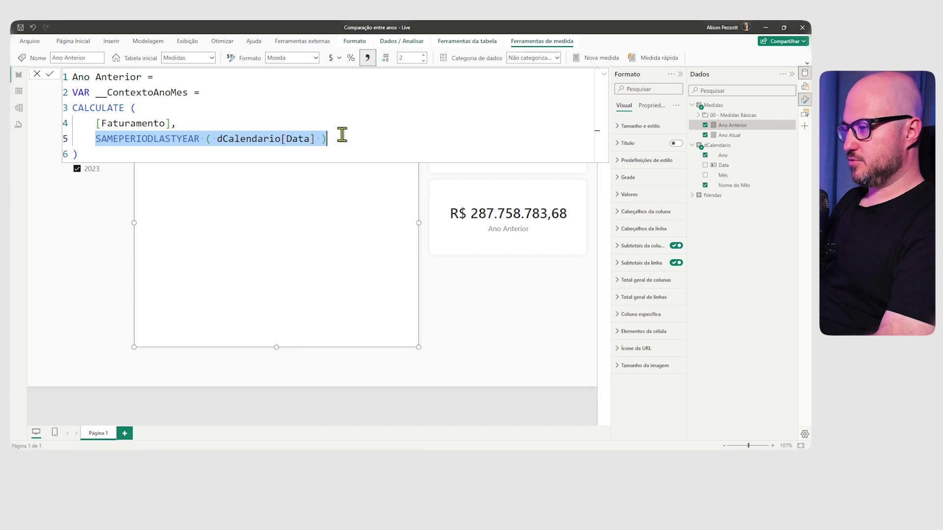
pyautogui.hotkey('ctrl', 'x')
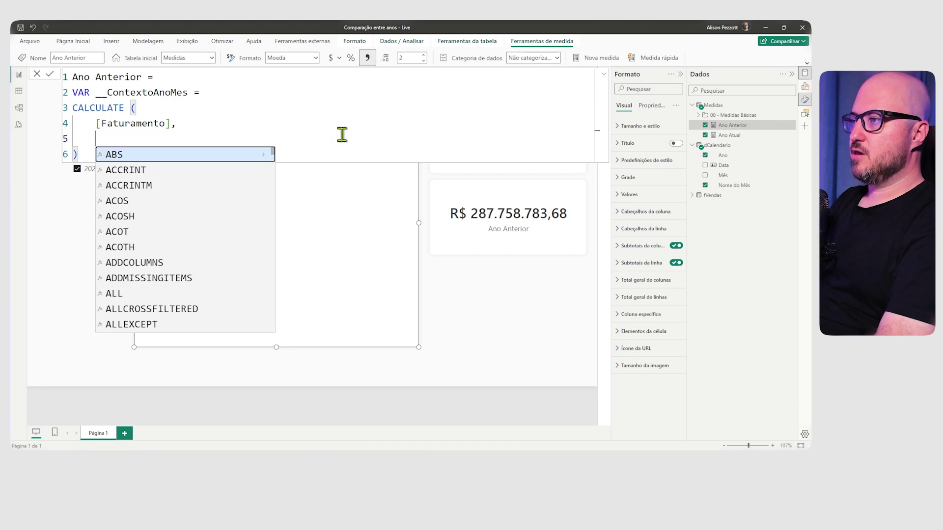
pyautogui.write('OF')
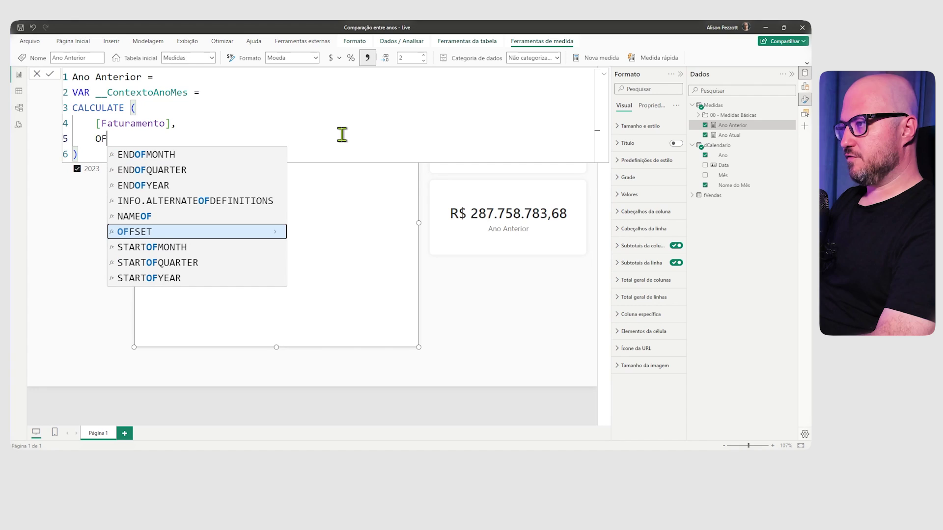
pyautogui.press('Tab')
pyautogui.press('BackSpace')
pyautogui.write('(')
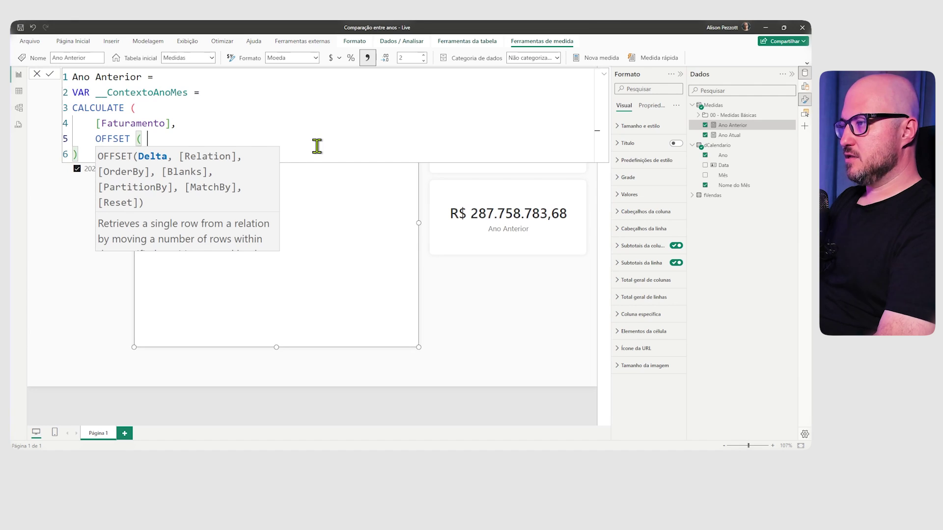
pyautogui.write('-1, ')
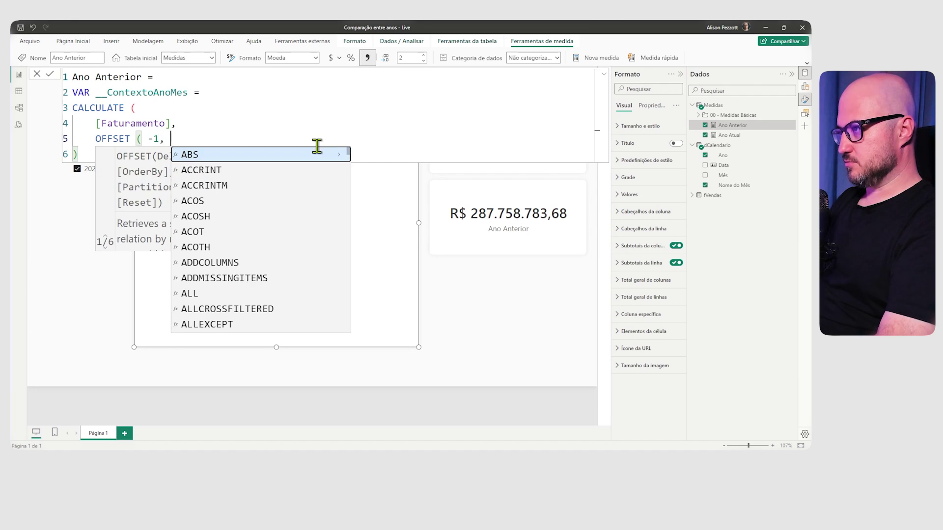
pyautogui.write('ALLSELECTED ( ')
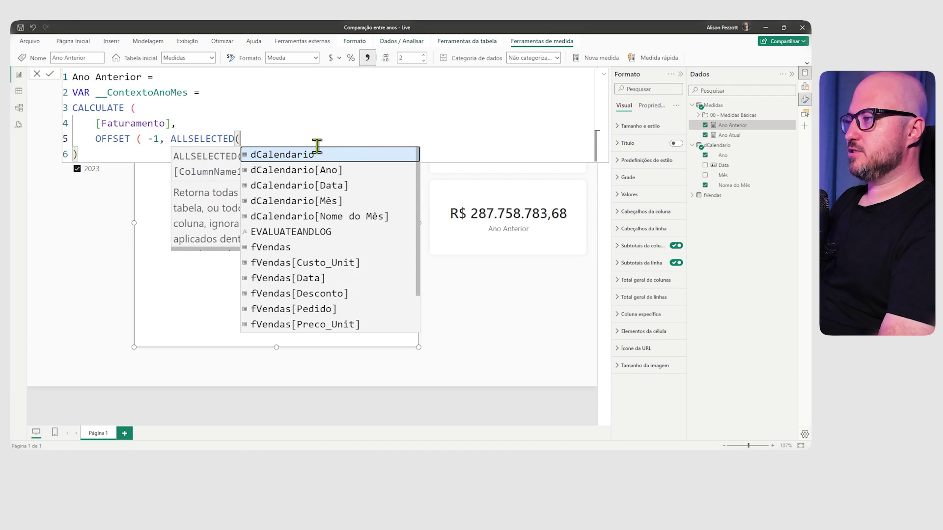
pyautogui.write('dCalendario[Ano] ')
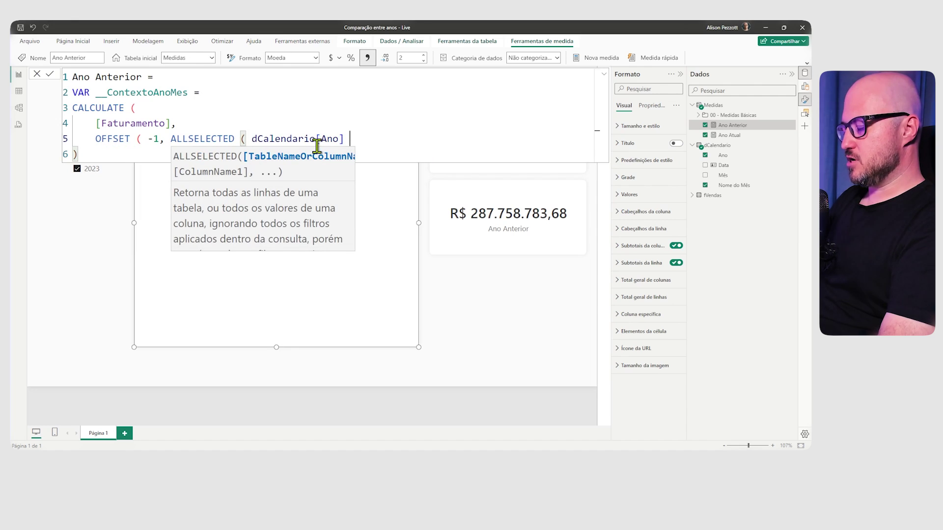
pyautogui.write(')')
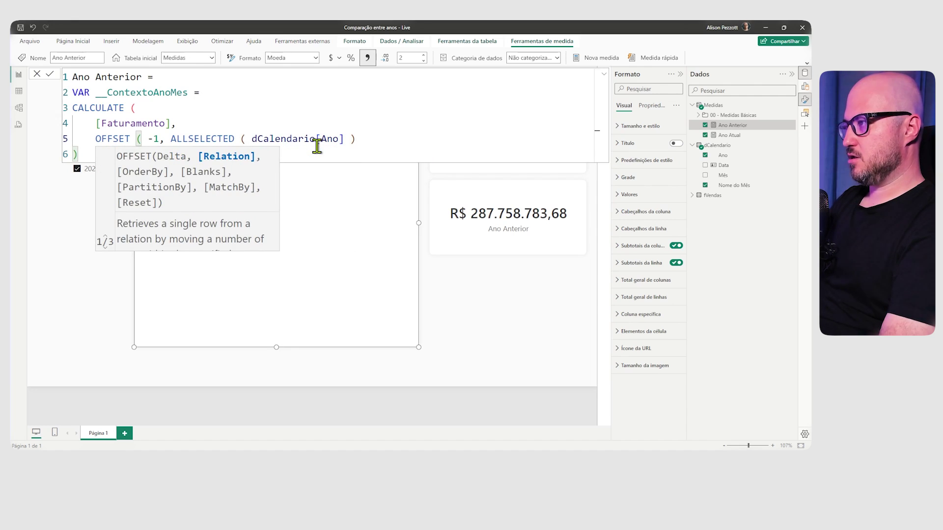
pyautogui.write(' ))')
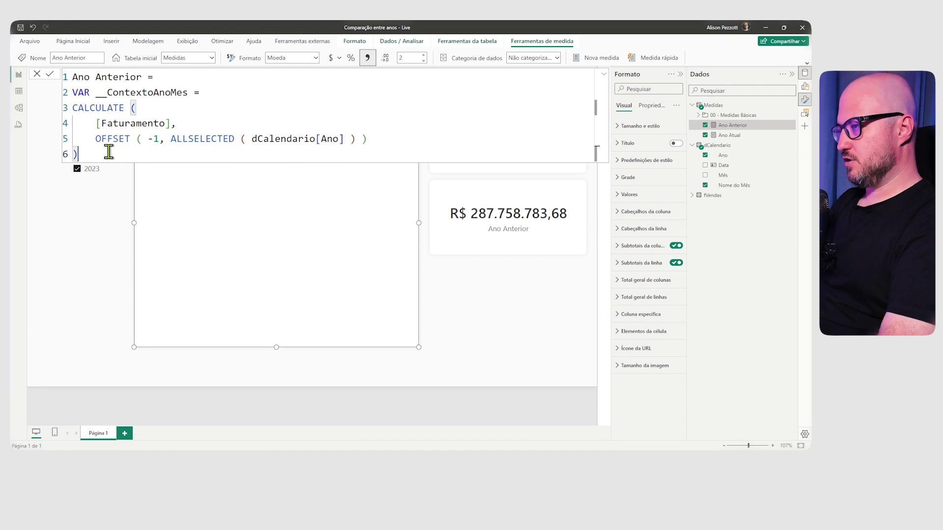
# Step: Add a second variable below CALCULATE, VAR __Resultado = __ContextoAnoMes
pyautogui.press('Return')
pyautogui.press('Return')
pyautogui.write('VAR __Resultado =')
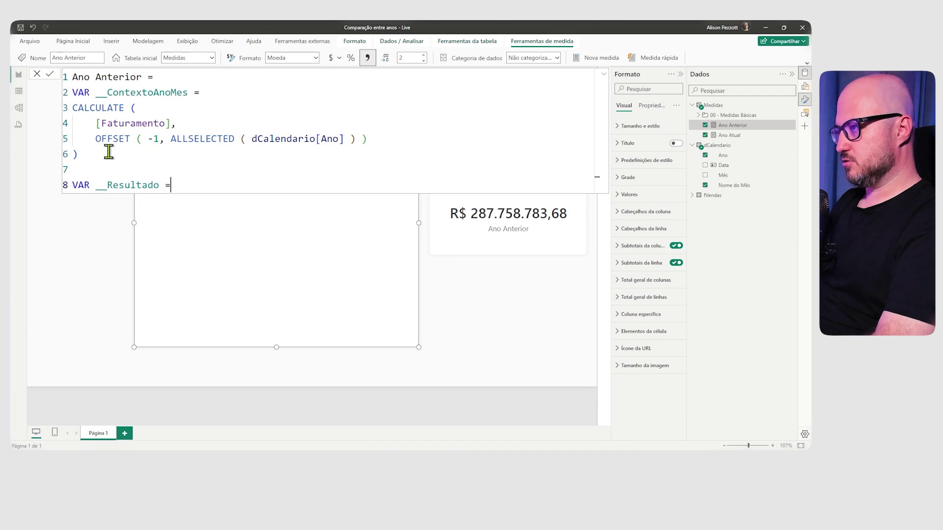
pyautogui.doubleClick(165, 94)
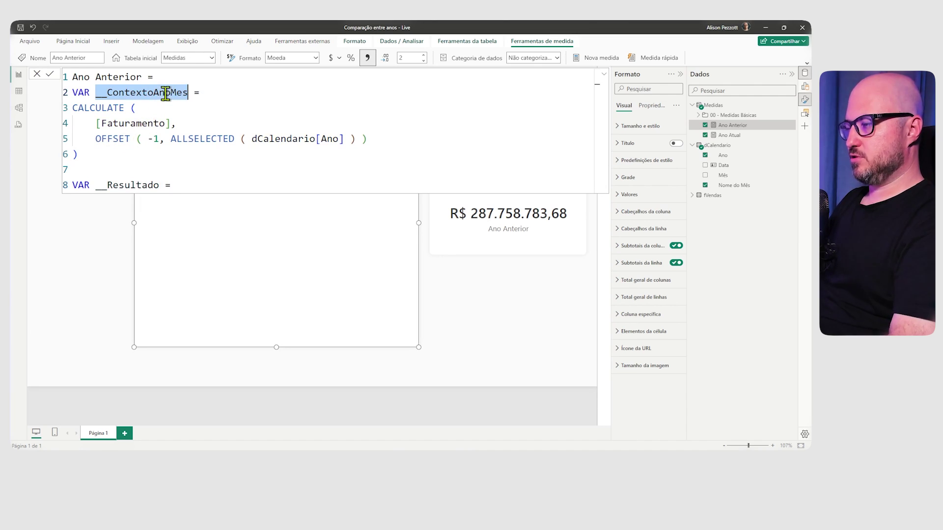
pyautogui.click(197, 180)
pyautogui.hotkey('ctrl', 'v')
pyautogui.press('Return')
pyautogui.press('Return')
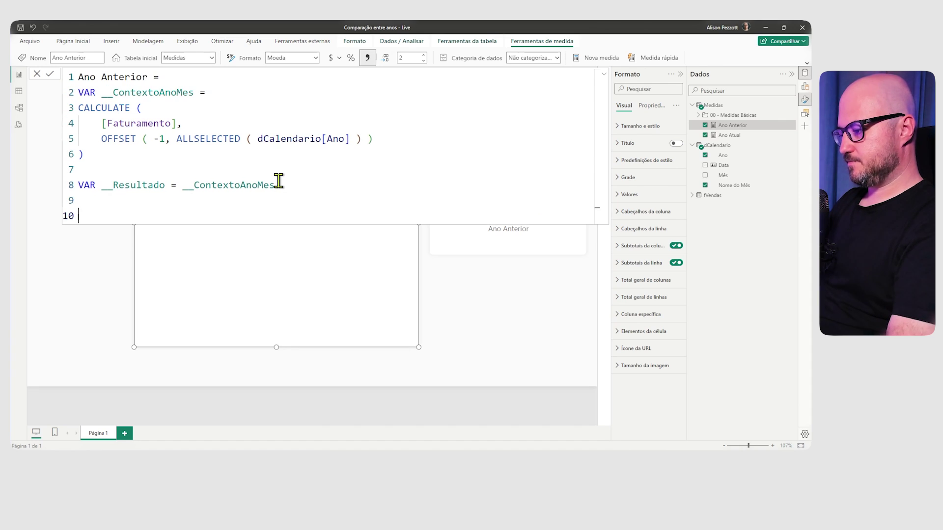
# Step: End the Ano Anterior formula with RETURN __Resultado
pyautogui.write('RETURN')
pyautogui.press('Return')
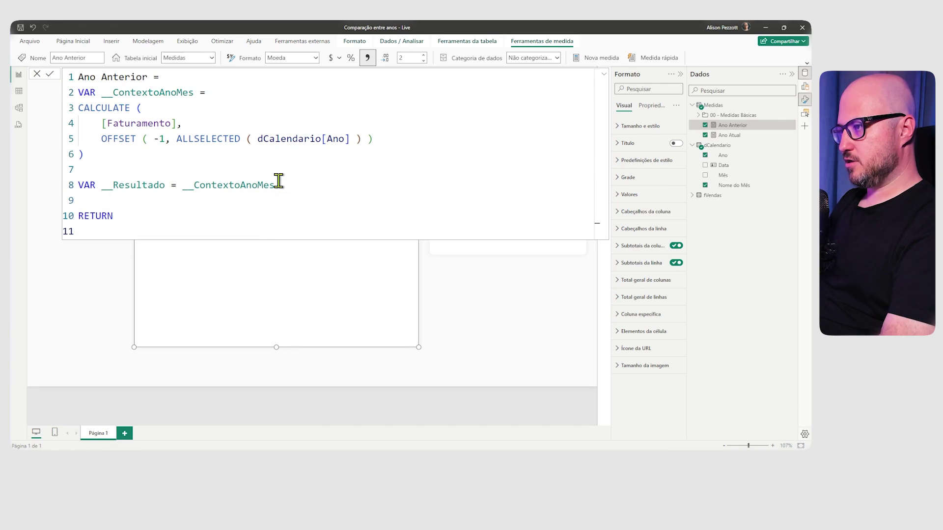
pyautogui.press('BackSpace')
pyautogui.write('__Resultado')
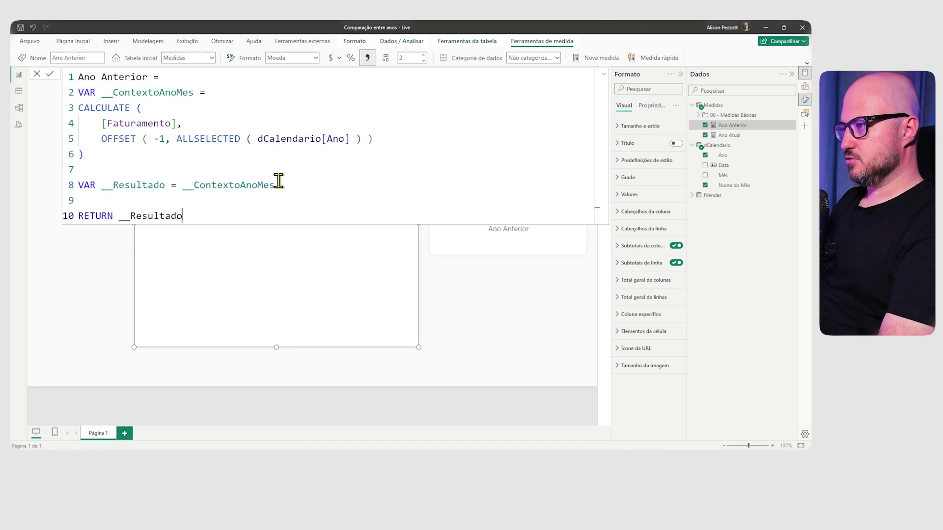
# Step: Commit the Ano Anterior formula, collapse it, and expand 2023 in the matrix to show its months
pyautogui.press('Return')
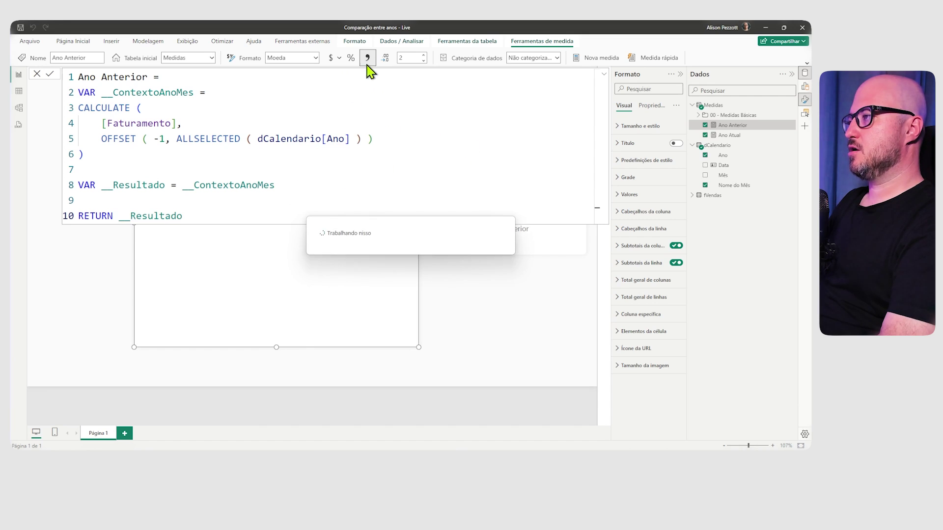
pyautogui.click(604, 75)
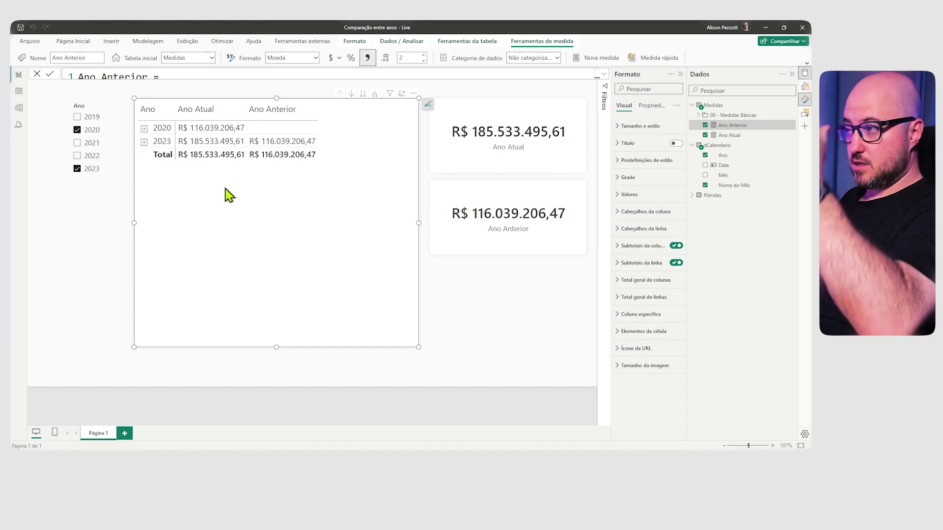
pyautogui.click(144, 142)
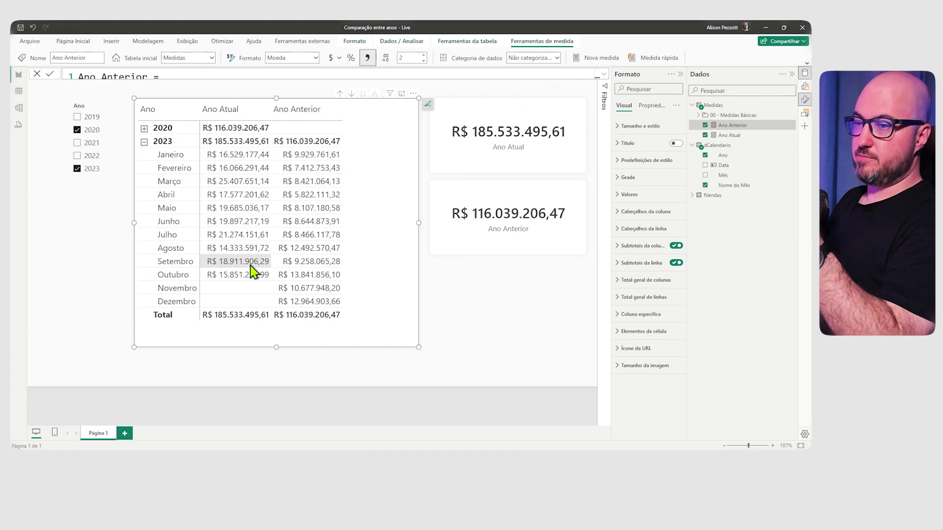
pyautogui.moveTo(252, 270)
# Step: Reopen the full Ano Anterior formula and start a new variable line above __ContextoAnoMes with VAR __AnosSelecionados
pyautogui.click(604, 73)
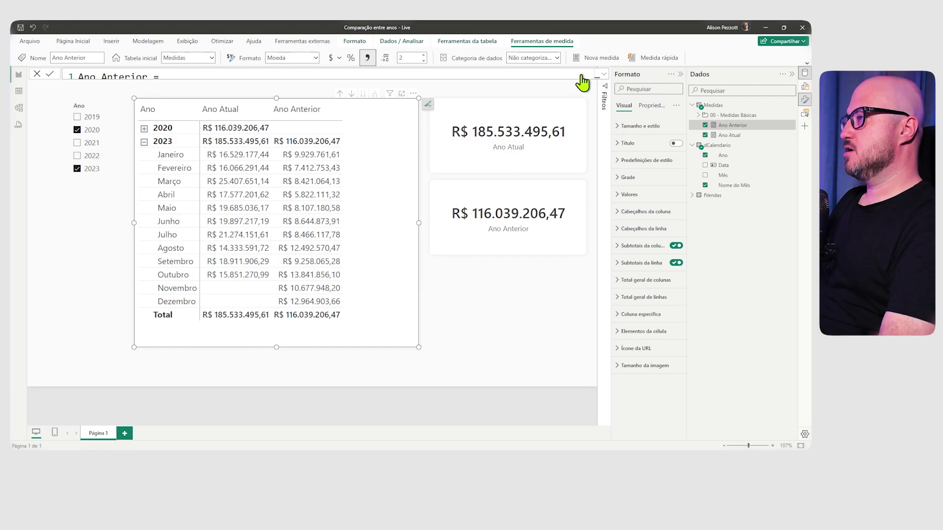
pyautogui.click(297, 83)
pyautogui.press('Return')
pyautogui.press('Return')
pyautogui.press('Return')
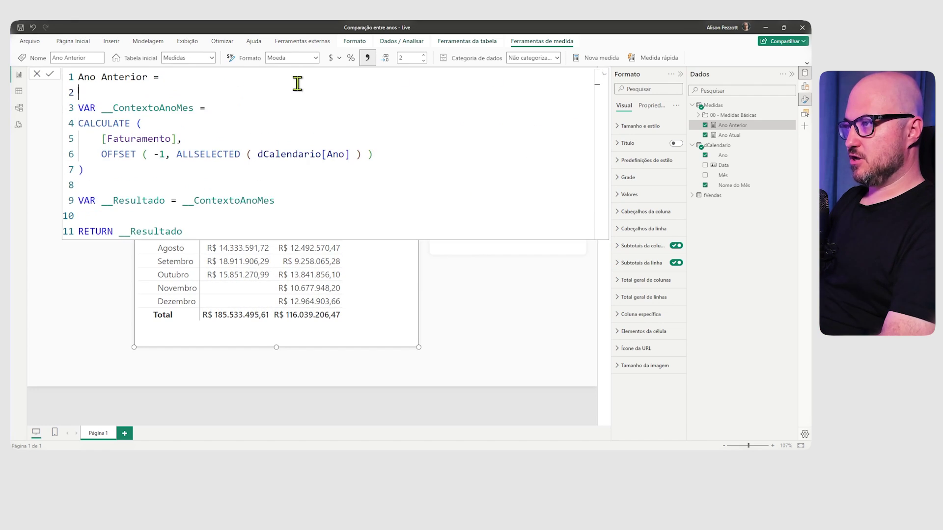
pyautogui.write('VAR')
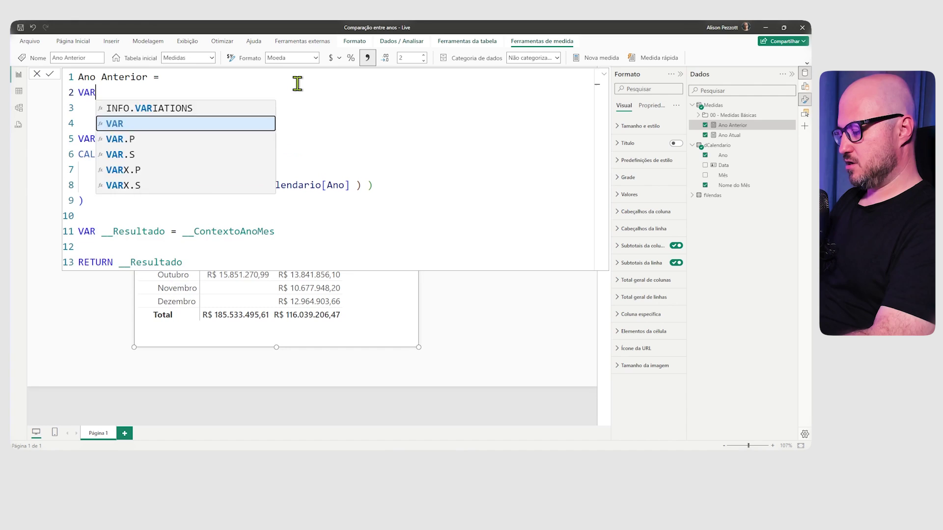
pyautogui.press('Return')
pyautogui.write('_')
pyautogui.press('BackSpace')
pyautogui.press('BackSpace')
pyautogui.press('BackSpace')
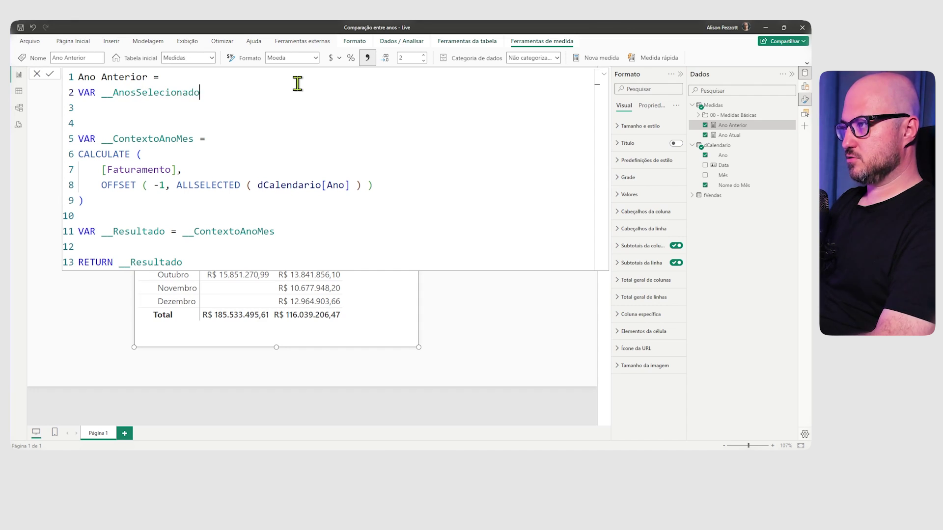
# Step: Assign VALUES ( dCalendario[Ano] ) to the __AnosSelecionados variable
pyautogui.write('VAL')
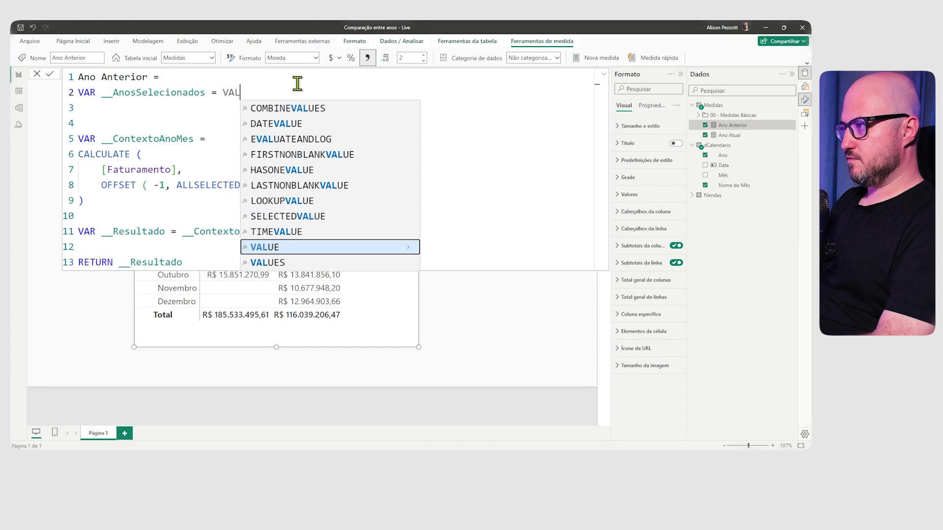
pyautogui.press('Down')
pyautogui.press('Tab')
pyautogui.write('(')
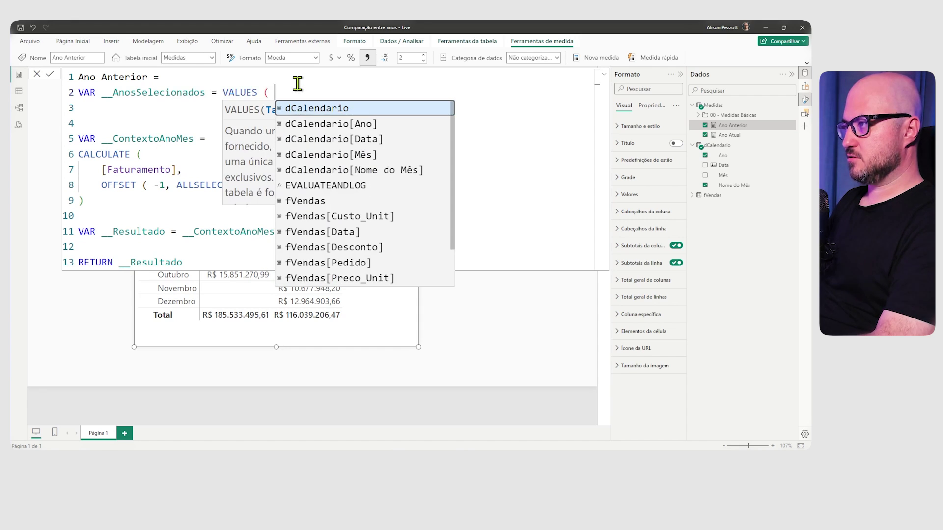
pyautogui.press('Down')
pyautogui.press('Tab')
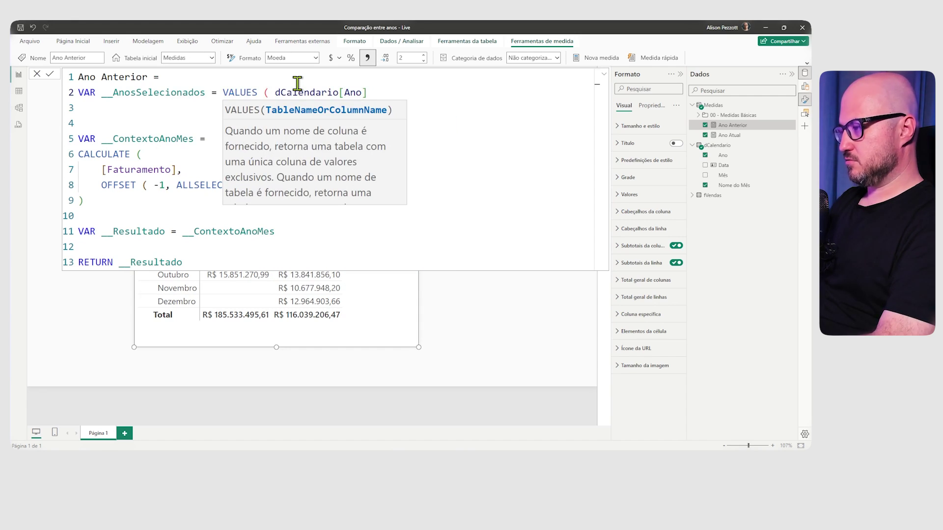
pyautogui.write(')')
pyautogui.click(199, 119)
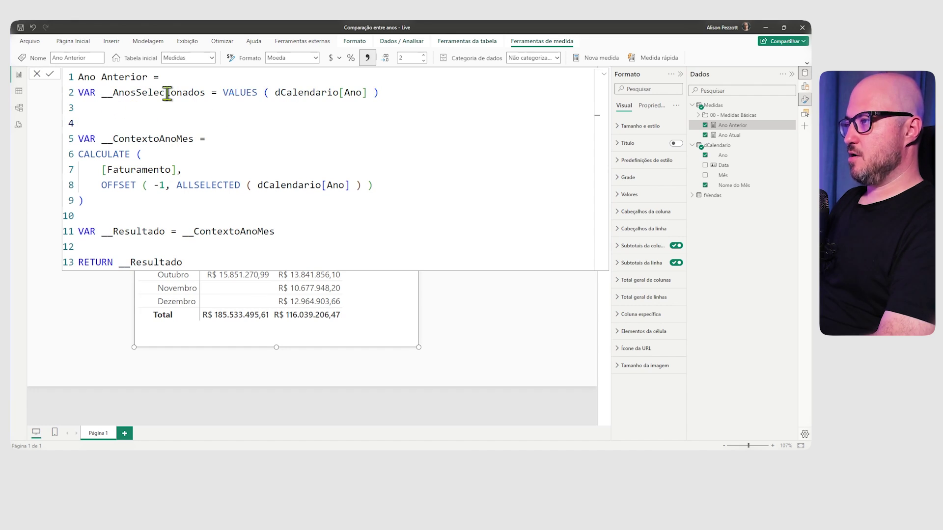
# Step: Comment out __Resultado after RETURN with // and add blank lines below it
pyautogui.doubleClick(162, 93)
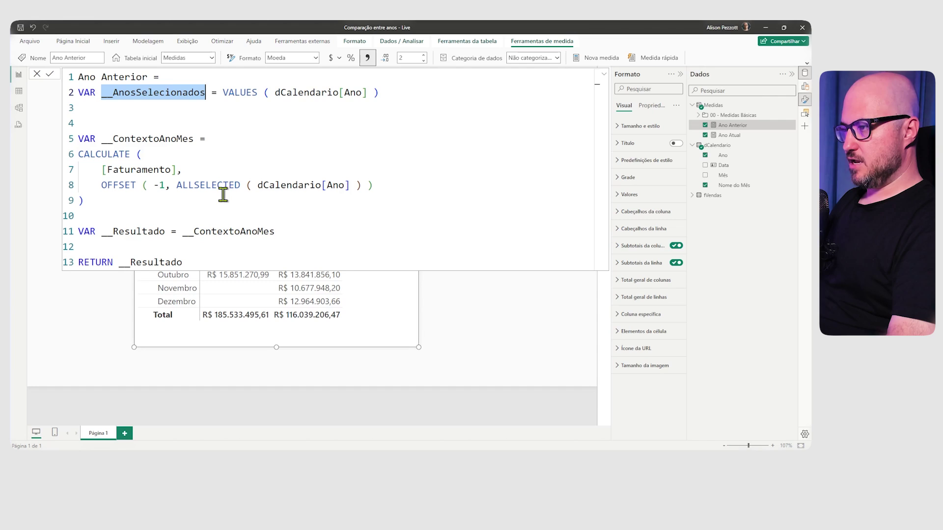
pyautogui.click(165, 263)
pyautogui.click(120, 262)
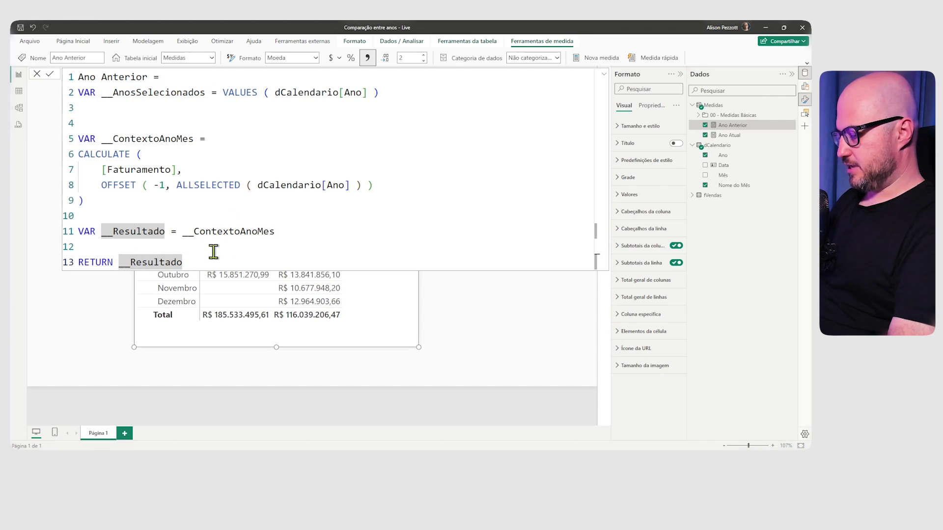
pyautogui.write('//')
pyautogui.press('Return')
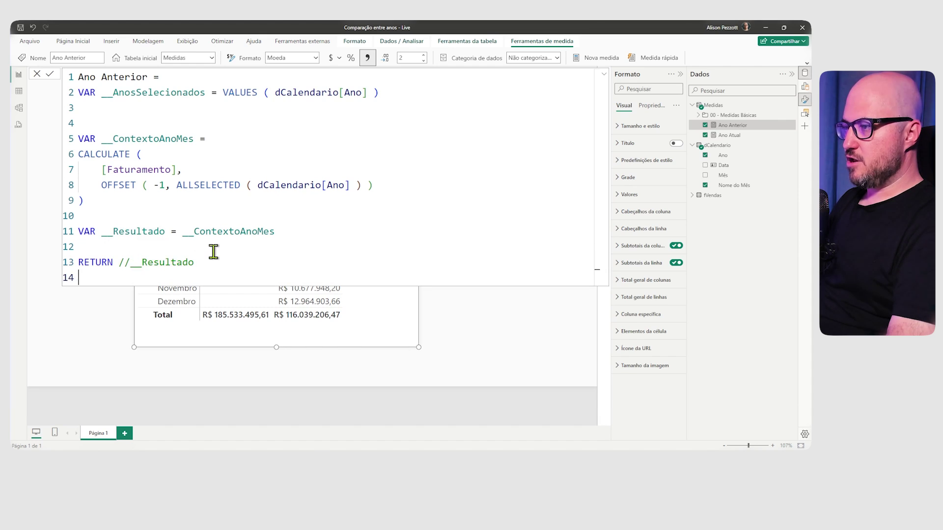
pyautogui.press('Return')
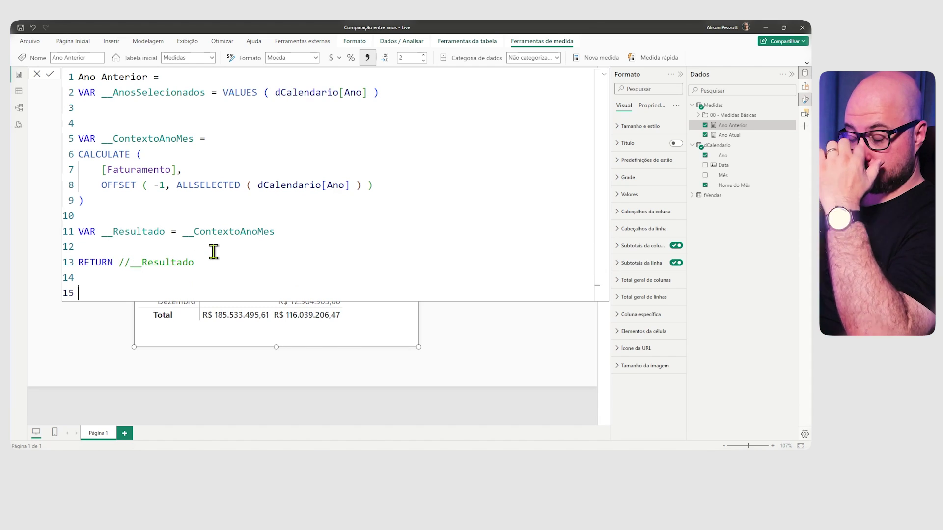
# Step: Return CONCATENATEX ( __AnosSelecionados, [Ano], ", " ) on the formula's last line
pyautogui.write('VA')
pyautogui.press('BackSpace')
pyautogui.press('BackSpace')
pyautogui.write('CON')
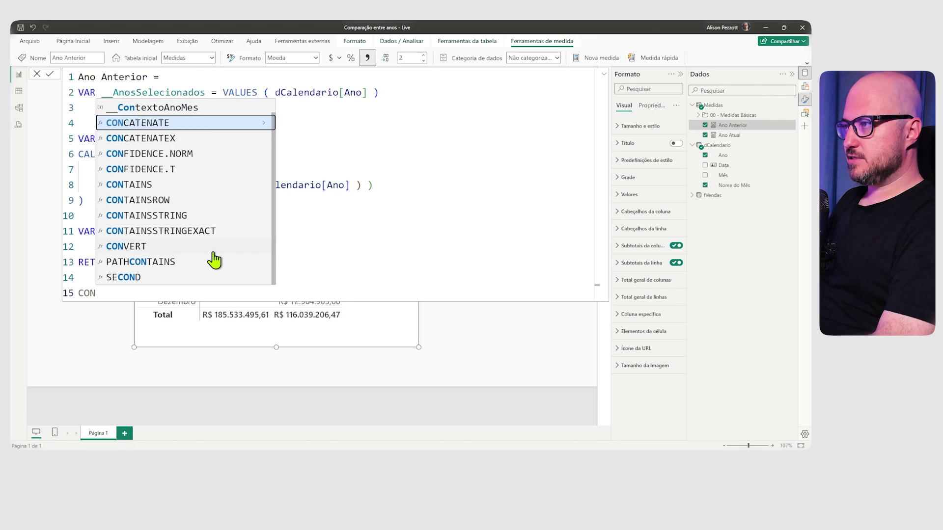
pyautogui.press('Down')
pyautogui.press('Tab')
pyautogui.write('( ')
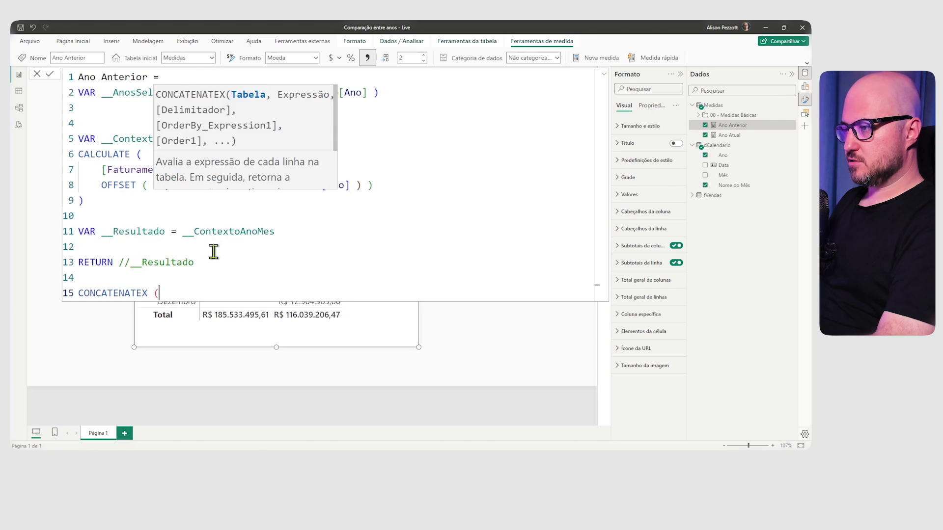
pyautogui.write('__AnosSelecionados')
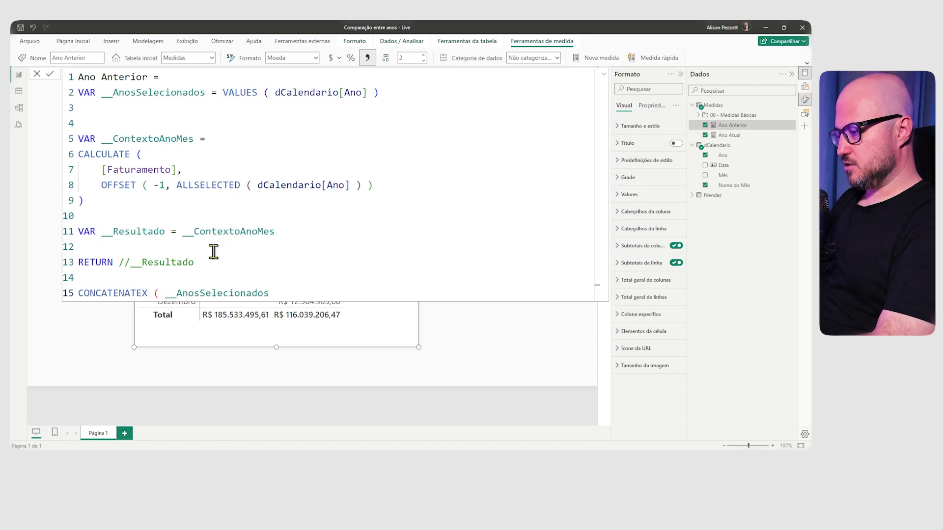
pyautogui.write(', [')
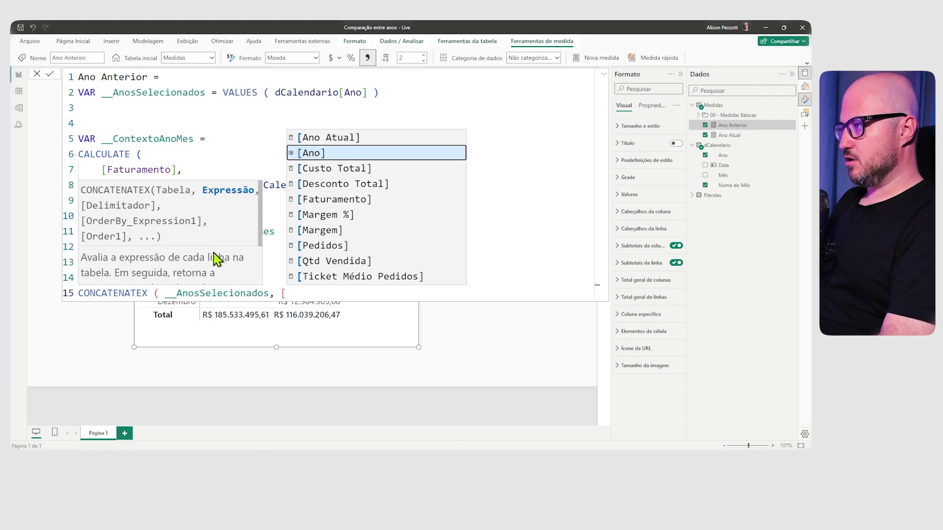
pyautogui.press('Tab')
pyautogui.write(', " ')
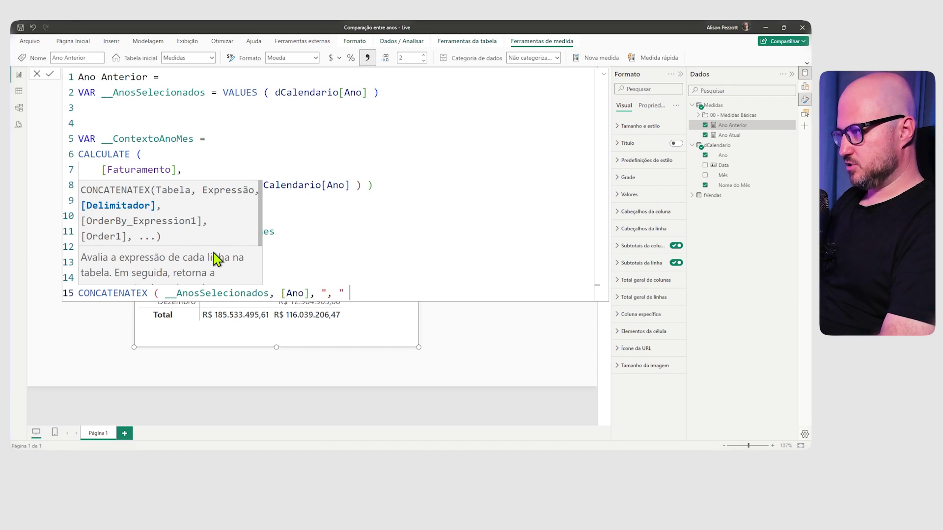
pyautogui.write(')')
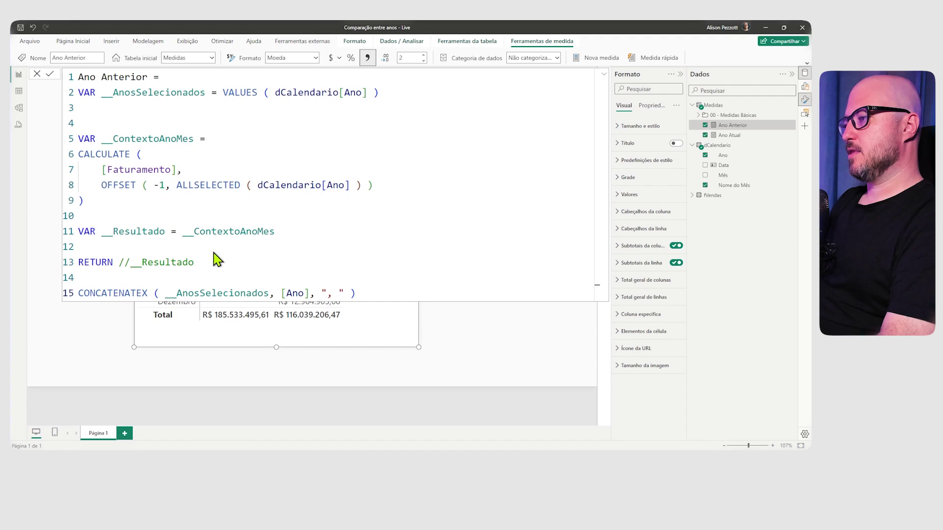
# Step: Commit the Ano Anterior formula with the CONCATENATEX test and collapse it to reveal the report
pyautogui.press('Return')
pyautogui.click(604, 74)
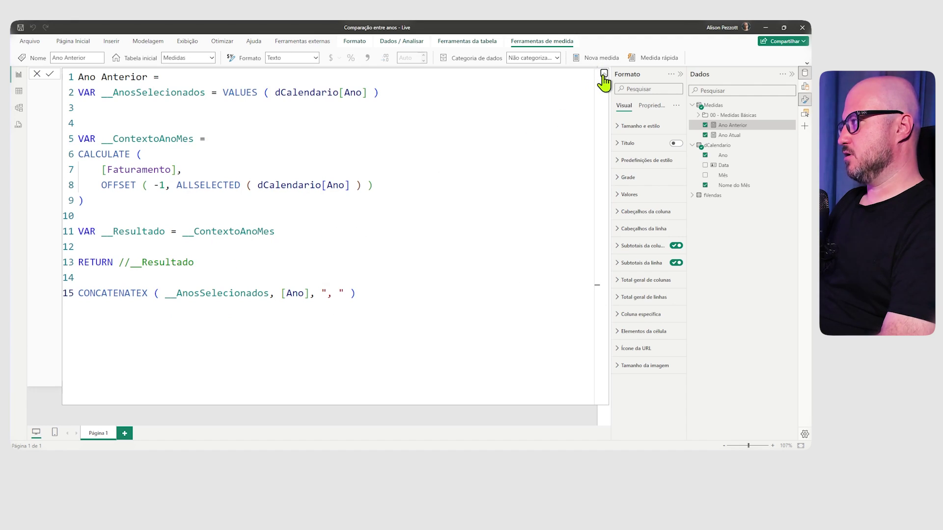
pyautogui.click(604, 74)
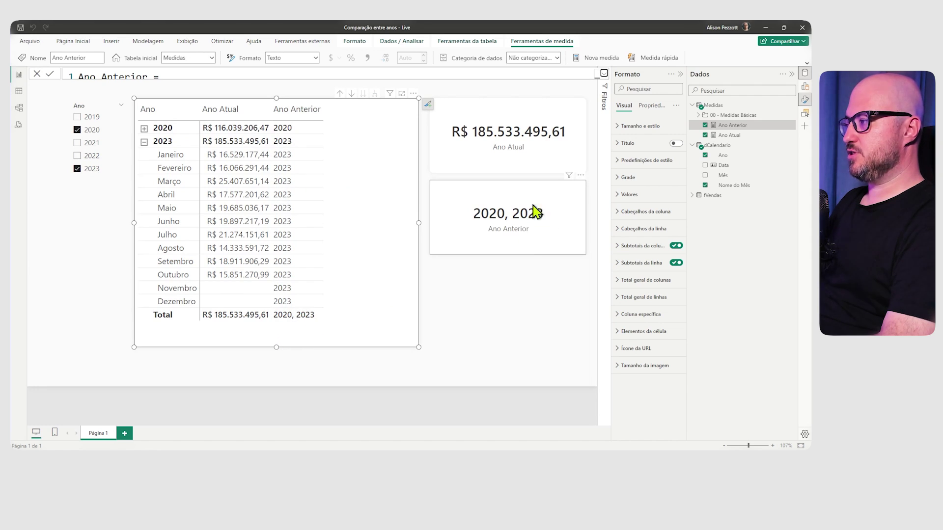
# Step: Add 2021 and 2022 to the Ano slicer selection to test the measure, and deselect both again
pyautogui.keyDown('ctrl'); pyautogui.click(77, 142); pyautogui.keyUp('ctrl')
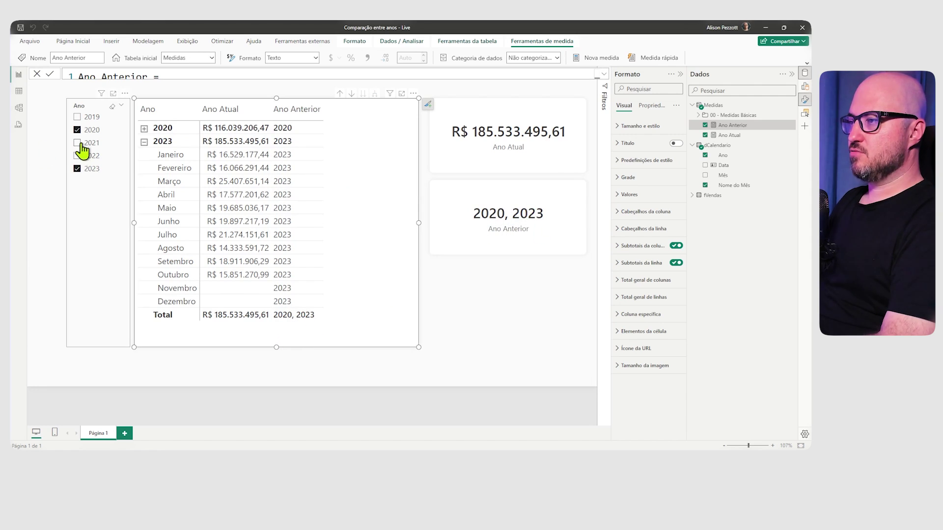
pyautogui.keyDown('ctrl'); pyautogui.click(77, 155); pyautogui.keyUp('ctrl')
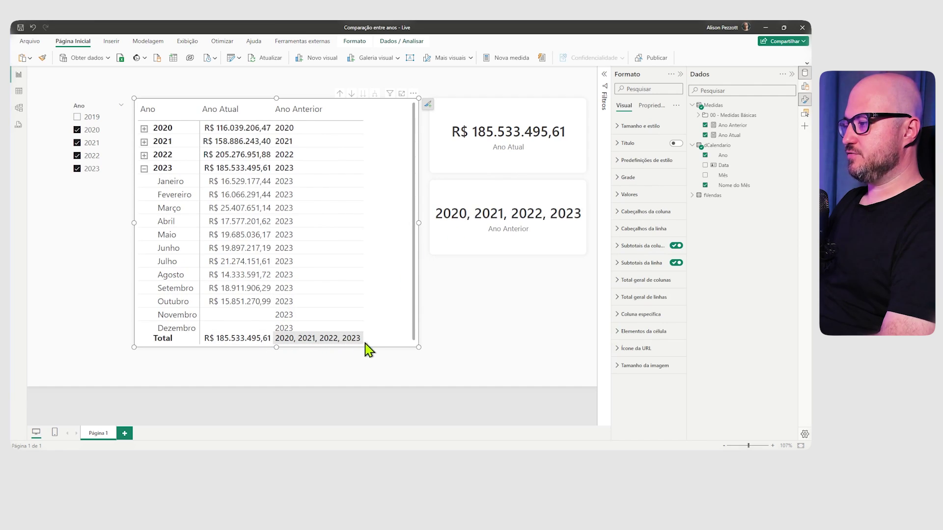
pyautogui.click(78, 156)
pyautogui.click(77, 142)
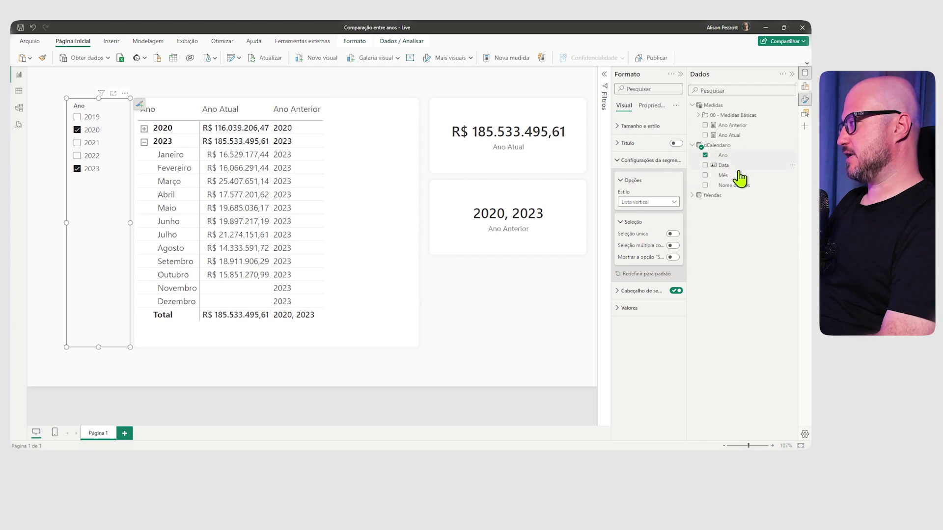
# Step: Reopen the full Ano Anterior formula and begin VAR __MaxAno = MAXX ( below the __AnosSelecionados variable
pyautogui.click(703, 125)
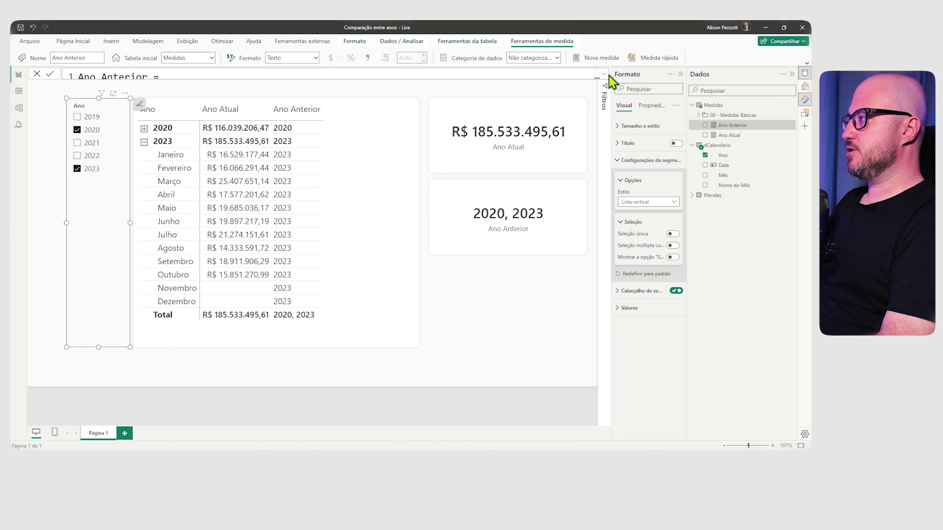
pyautogui.click(604, 75)
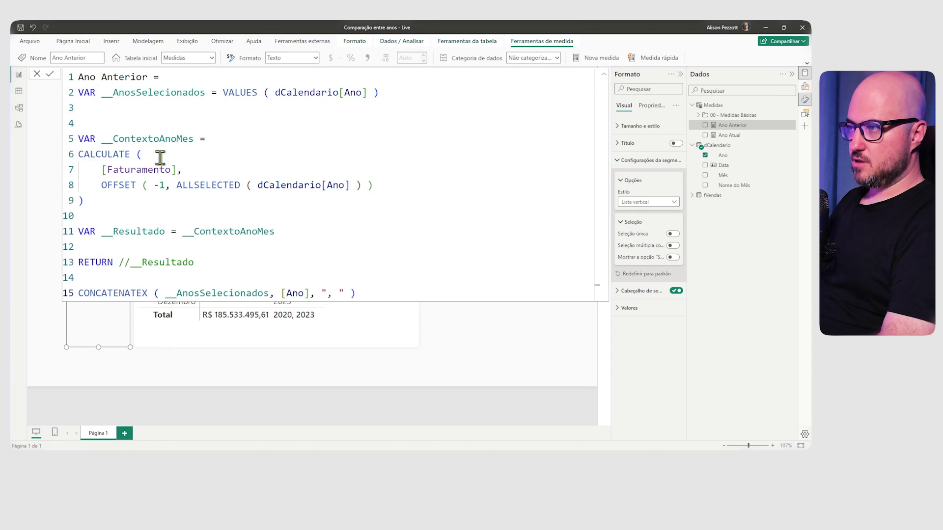
pyautogui.press('Return')
pyautogui.write('VAR __MaxAno')
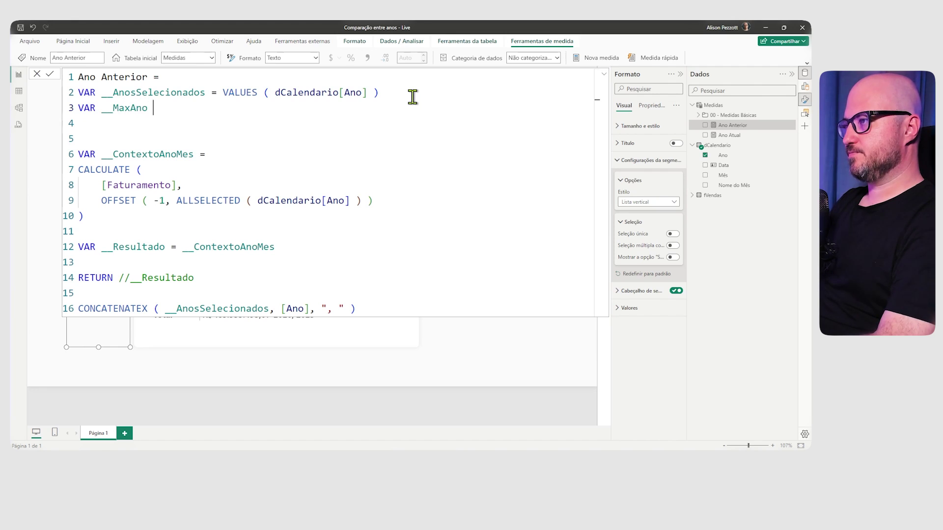
pyautogui.write(' = MAA')
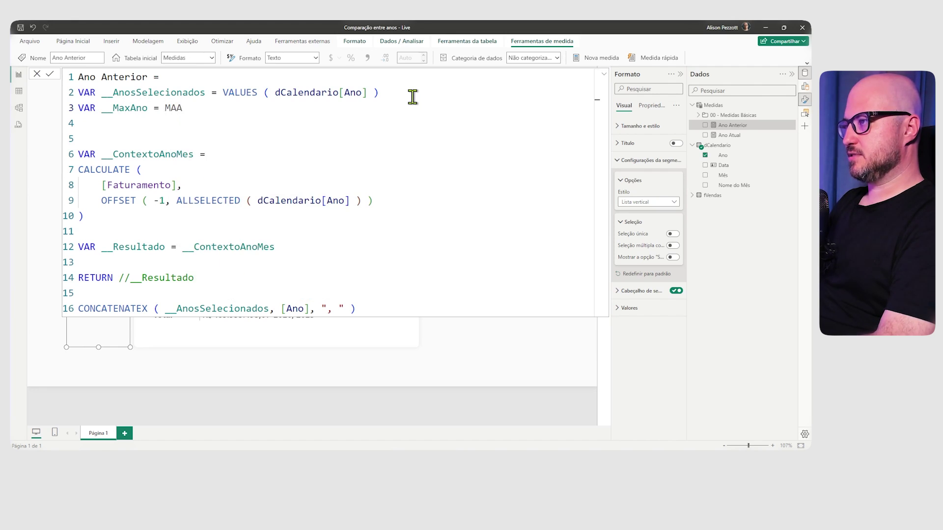
pyautogui.press('BackSpace')
pyautogui.write('XX (')
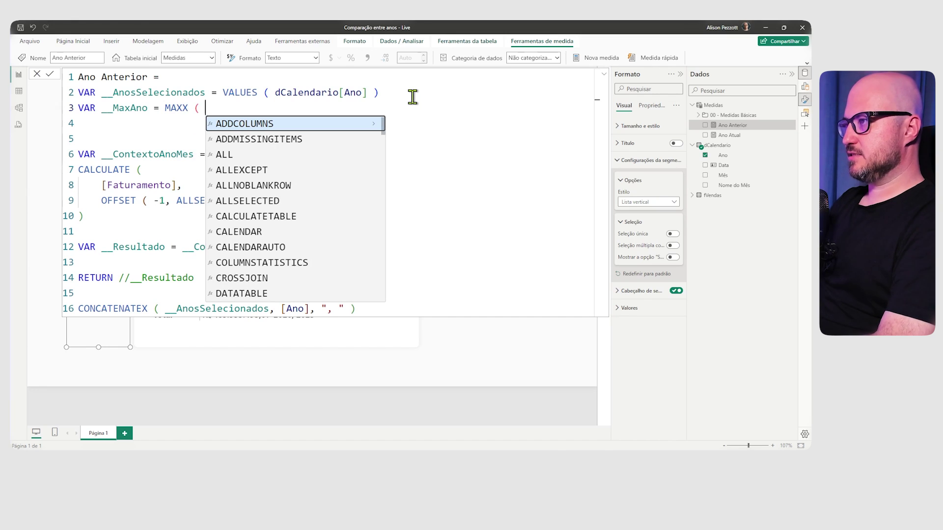
# Step: Complete the MAXX call with the arguments __AnosSelecionados and [Ano]
pyautogui.doubleClick(169, 95)
pyautogui.hotkey('ctrl', 'c')
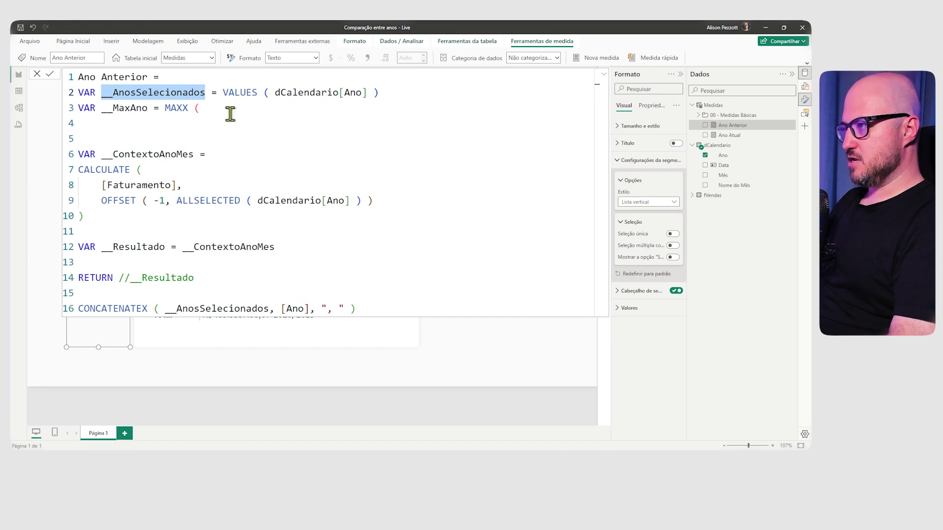
pyautogui.click(268, 108)
pyautogui.hotkey('ctrl', 'v')
pyautogui.write(', ')
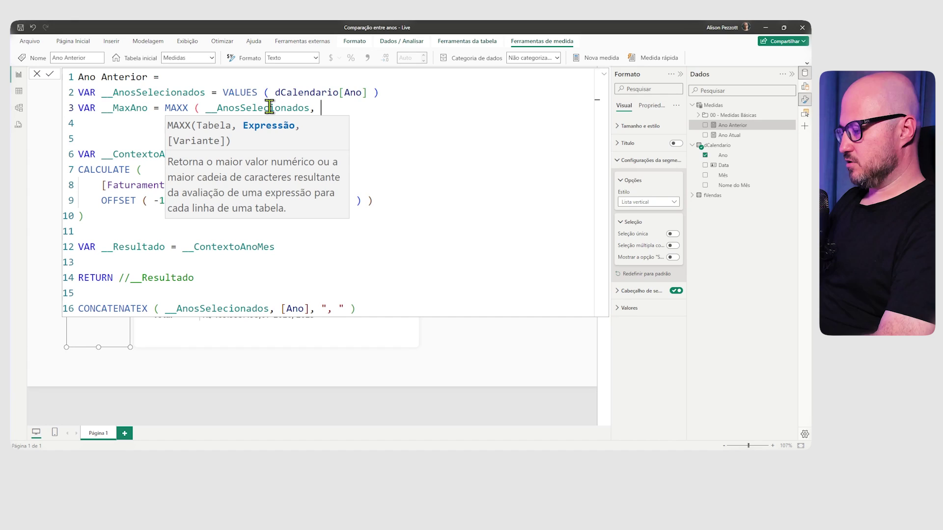
pyautogui.write('[Ano] ')
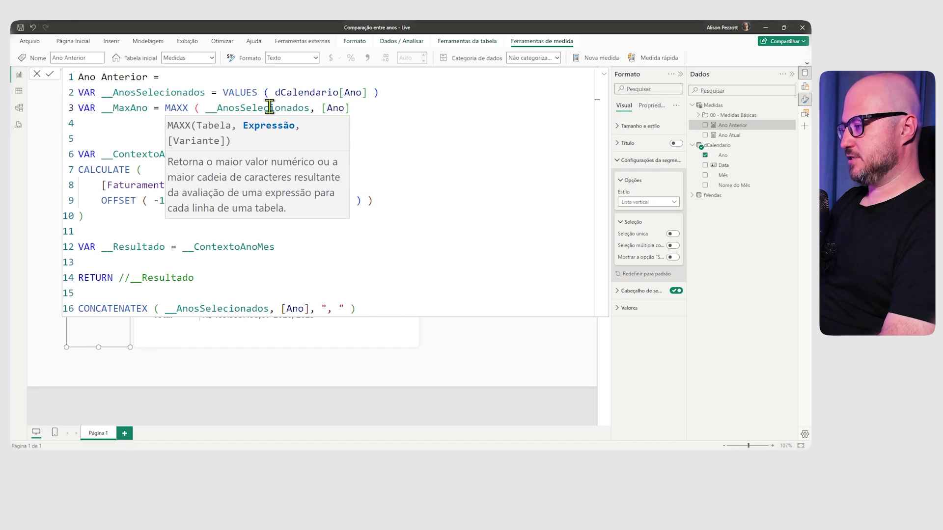
pyautogui.write(')')
# Step: Make the measure return __MaxAno, comment out the CONCATENATEX line, and commit and collapse the formula to reveal the report
pyautogui.doubleClick(141, 109)
pyautogui.hotkey('ctrl', 'c')
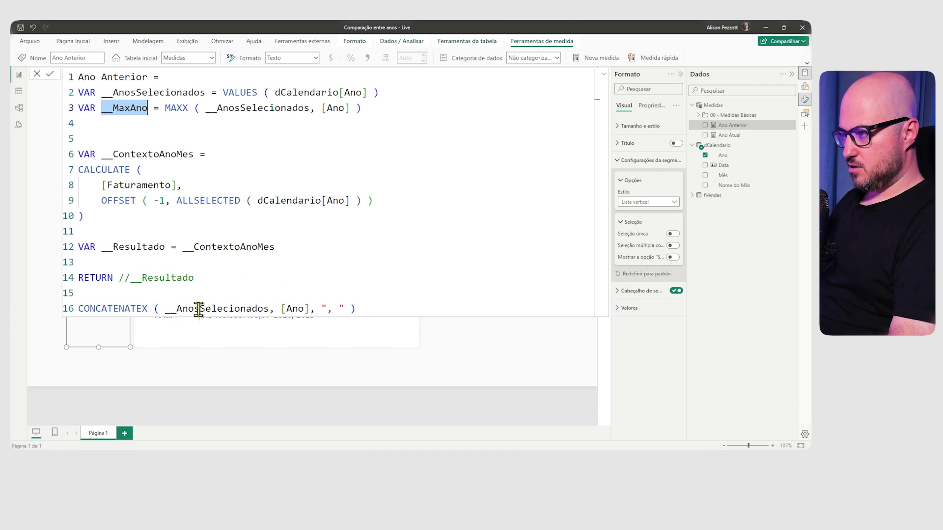
pyautogui.moveTo(133, 278); pyautogui.dragTo(195, 277)
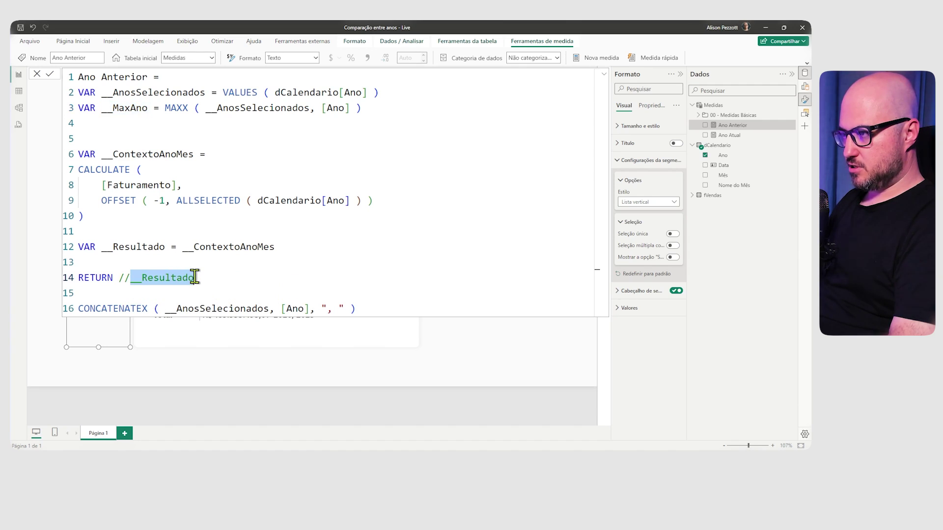
pyautogui.click(203, 291)
pyautogui.hotkey('ctrl', 'v')
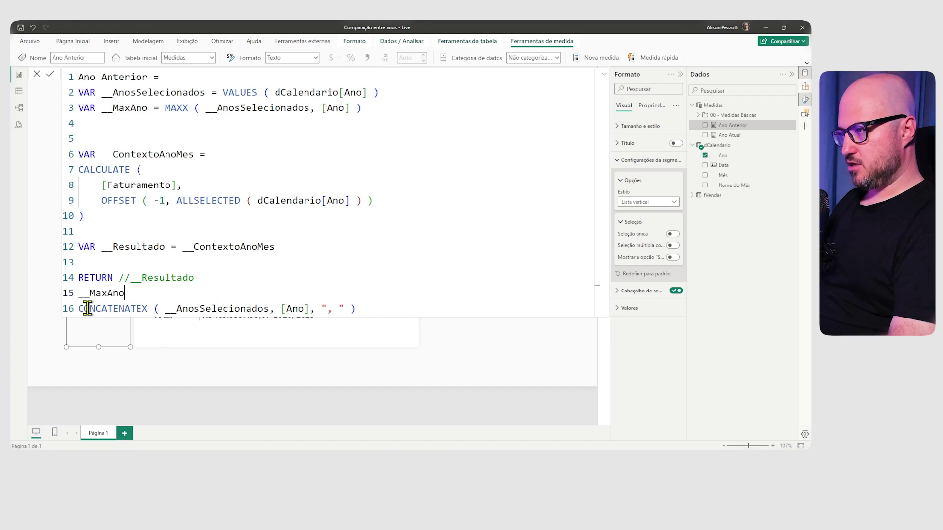
pyautogui.click(78, 309)
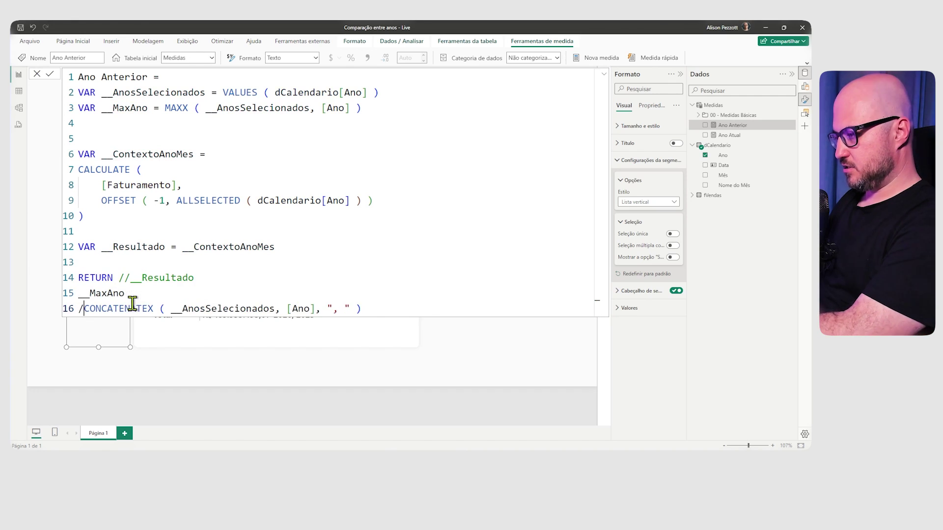
pyautogui.write('//')
pyautogui.click(50, 75)
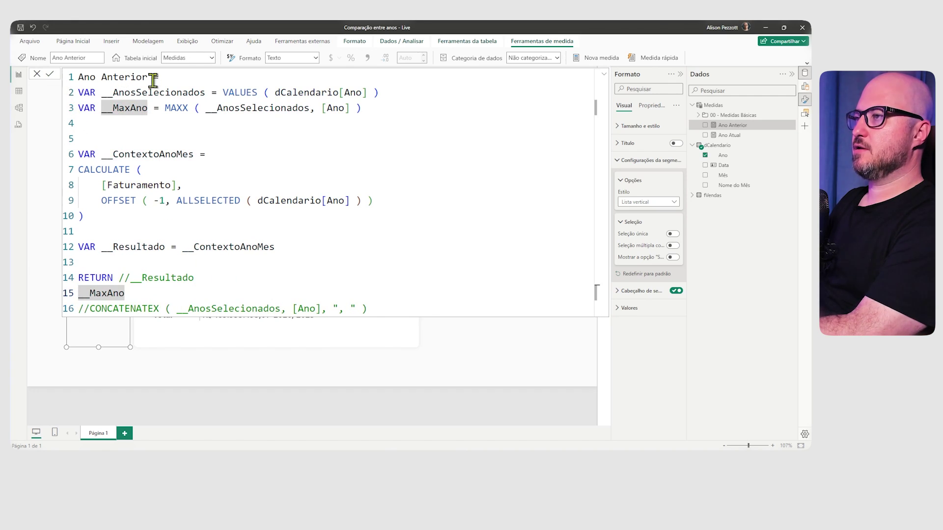
pyautogui.click(604, 74)
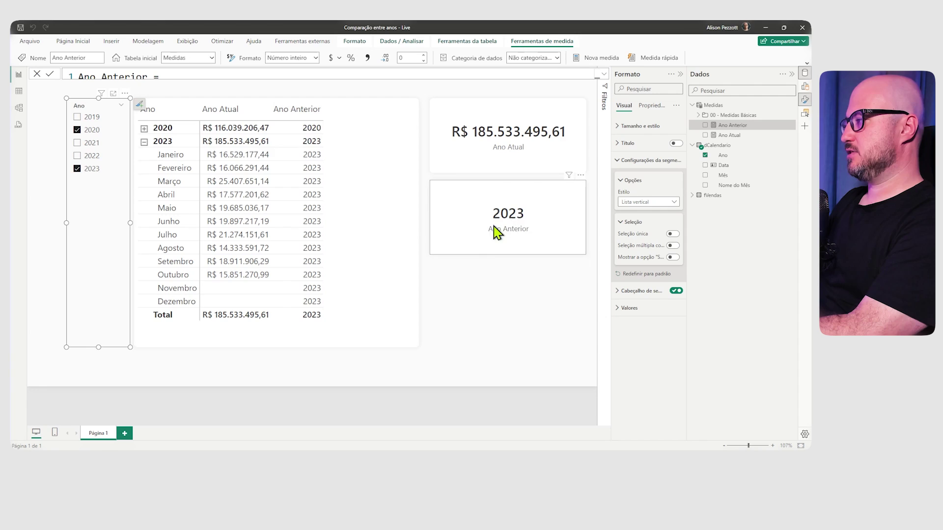
# Step: Test __MaxAno by adding 2021 to the Ano slicer and swapping 2023 for 2022, then restore the 2020 and 2023 selection
pyautogui.click(80, 143)
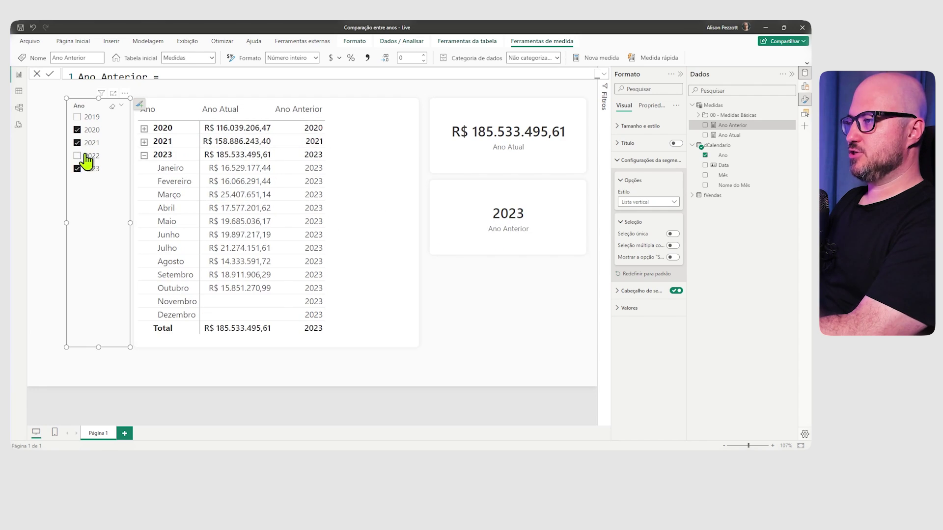
pyautogui.click(78, 169)
pyautogui.click(77, 155)
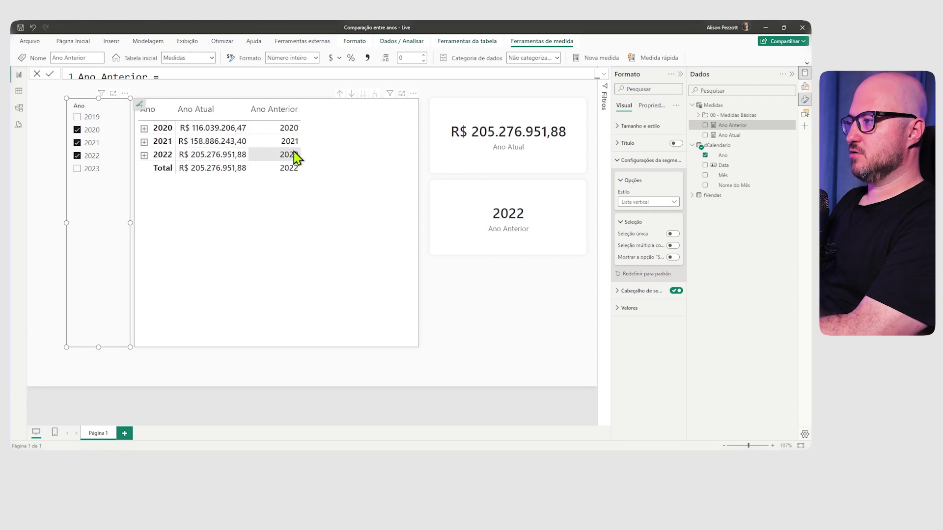
pyautogui.click(77, 168)
pyautogui.click(78, 155)
pyautogui.click(77, 143)
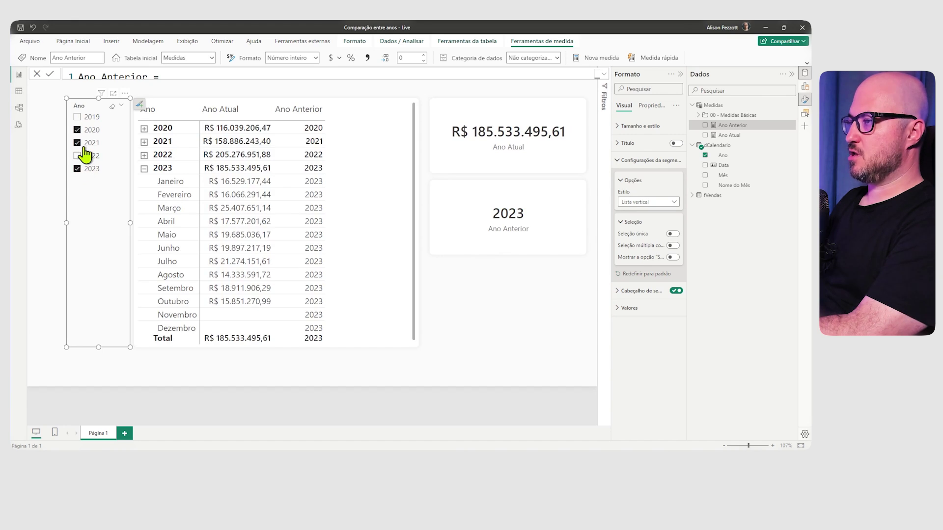
pyautogui.click(368, 187)
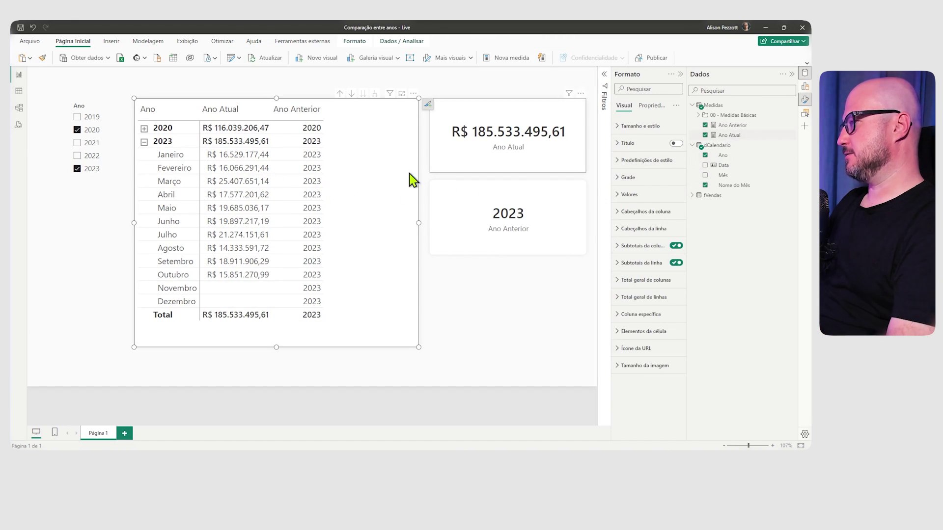
pyautogui.click(526, 349)
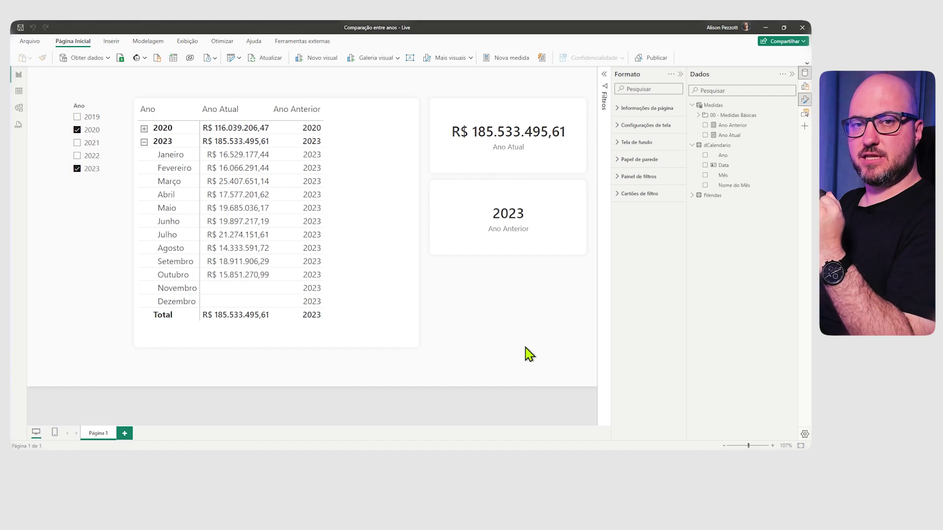
# Step: Reopen the full Ano Anterior formula and start VAR __MesesMaxAno = below the __MaxAno variable
pyautogui.click(729, 125)
pyautogui.click(604, 74)
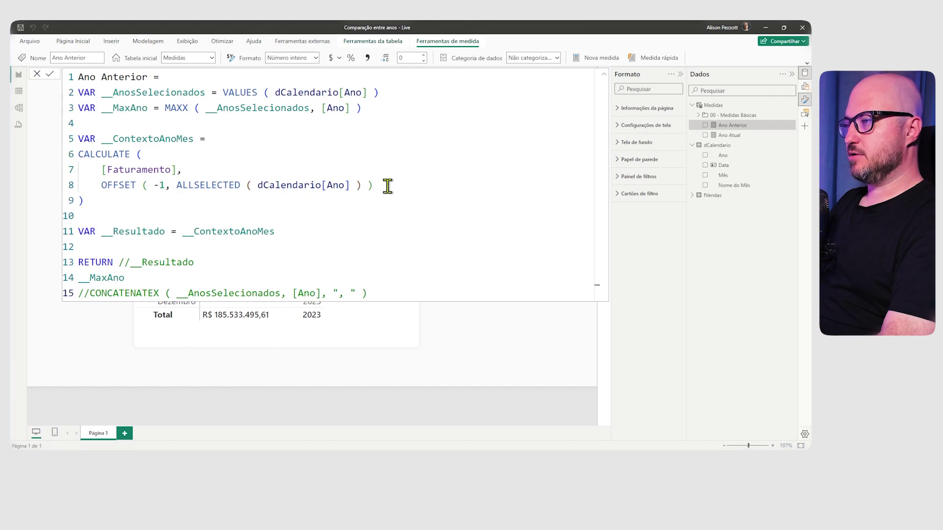
pyautogui.click(380, 107)
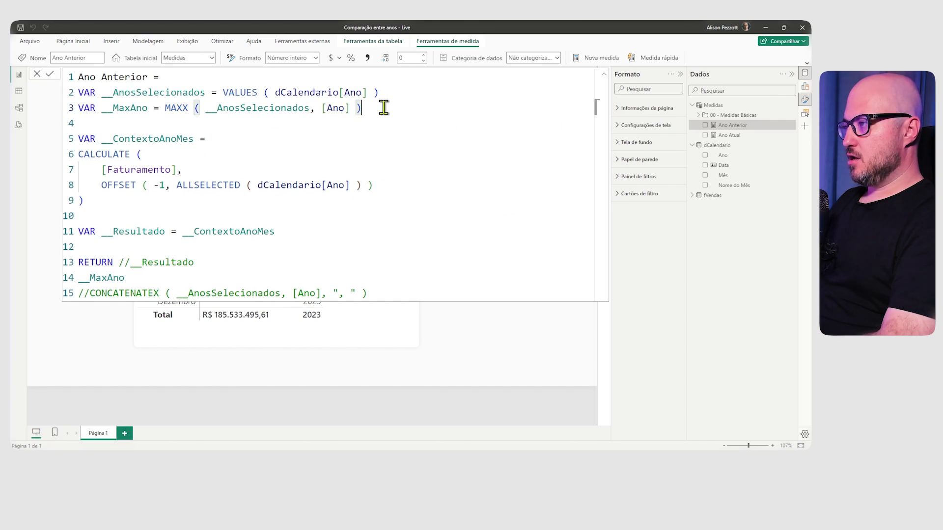
pyautogui.press('Return')
pyautogui.press('Return')
pyautogui.write('VAR __MesesMaxAno =')
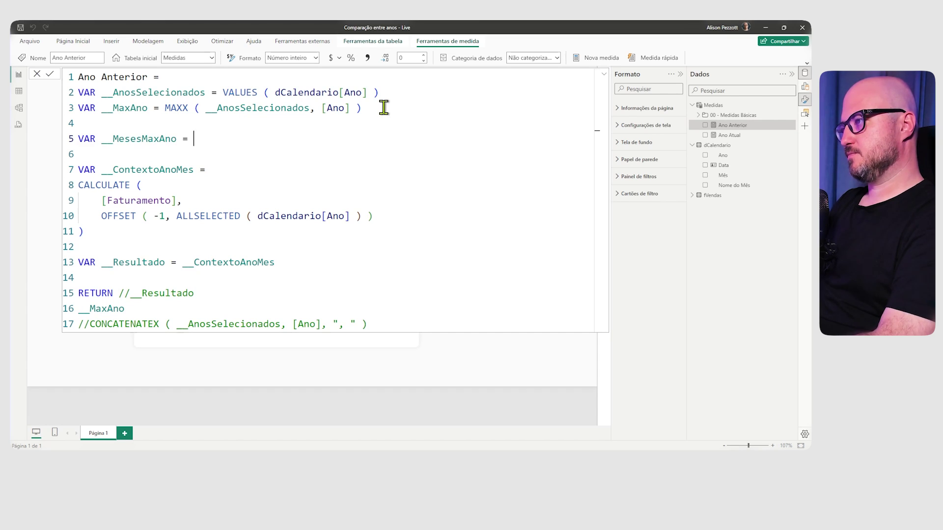
pyautogui.press('Return')
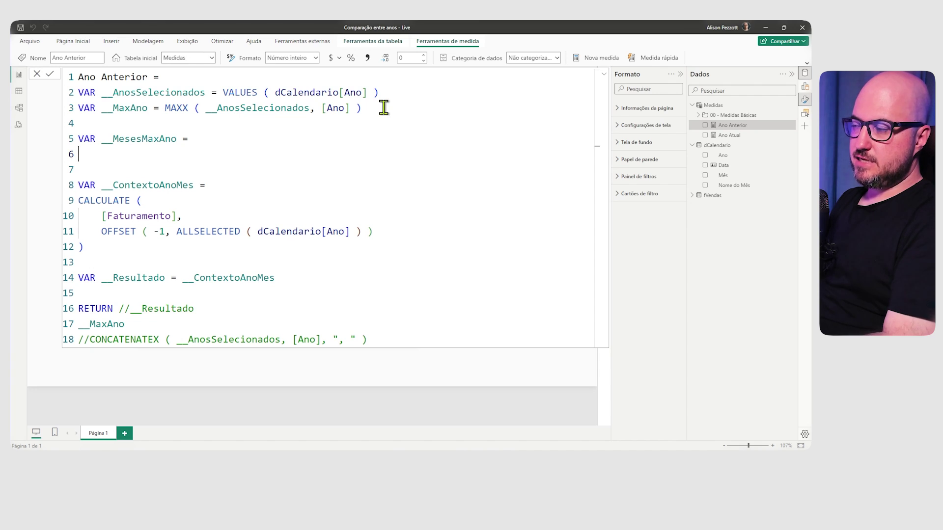
# Step: Begin the __MesesMaxAno expression with CALCULATETABLE ( and continue its arguments on an indented line
pyautogui.write('CALCULATE(')
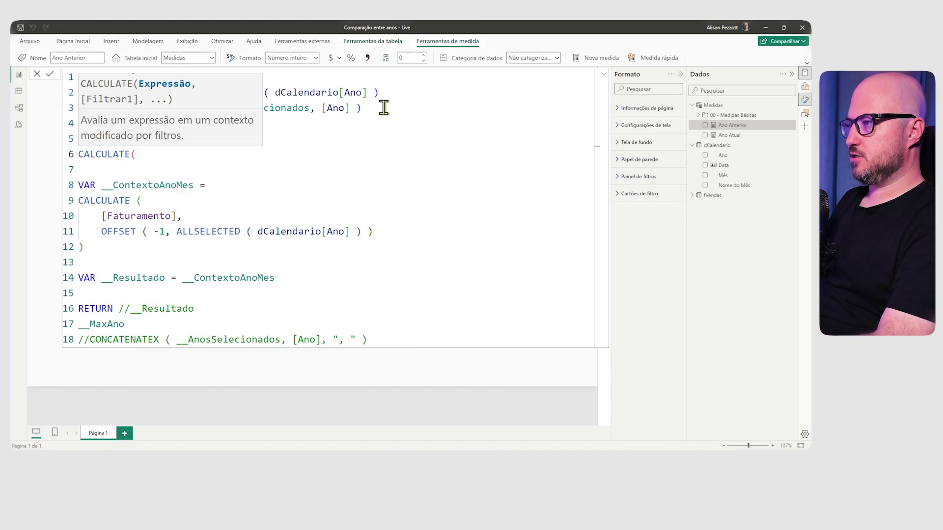
pyautogui.press('BackSpace')
pyautogui.press('Down')
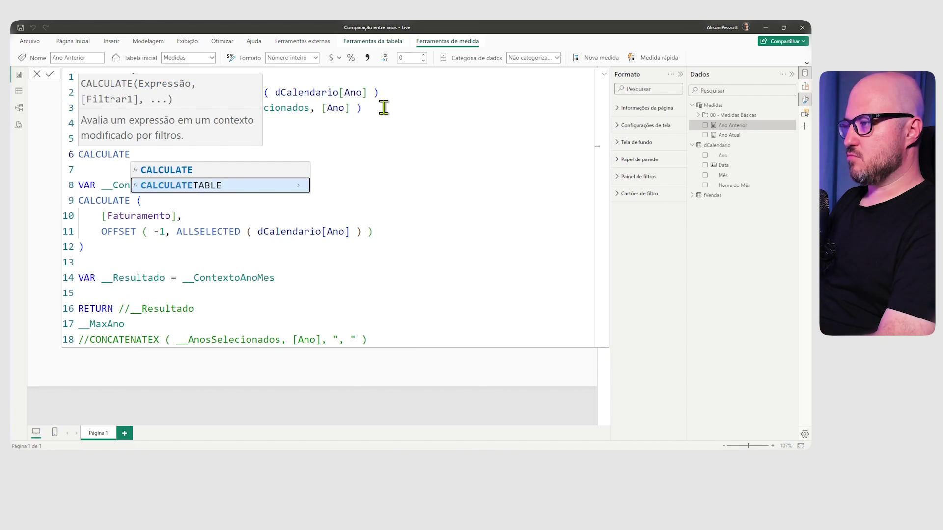
pyautogui.press('Tab')
pyautogui.press('BackSpace')
pyautogui.write('(')
pyautogui.hotkey('shift', 'Return')
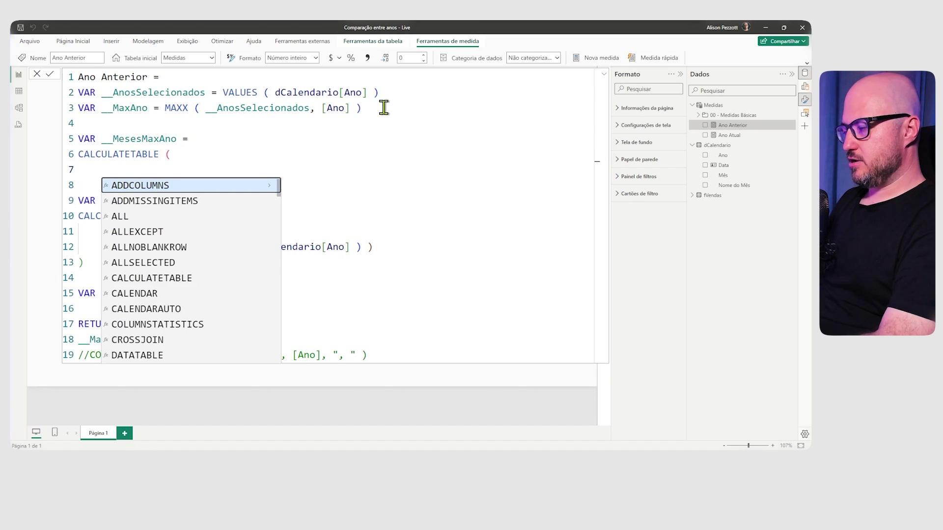
# Step: Enter VALUES ( dCalendario[Mês] ) as the table argument of CALCULATETABLE, followed by a comma and a new line
pyautogui.write('VALU')
pyautogui.press('Tab')
pyautogui.press('BackSpace')
pyautogui.write('(')
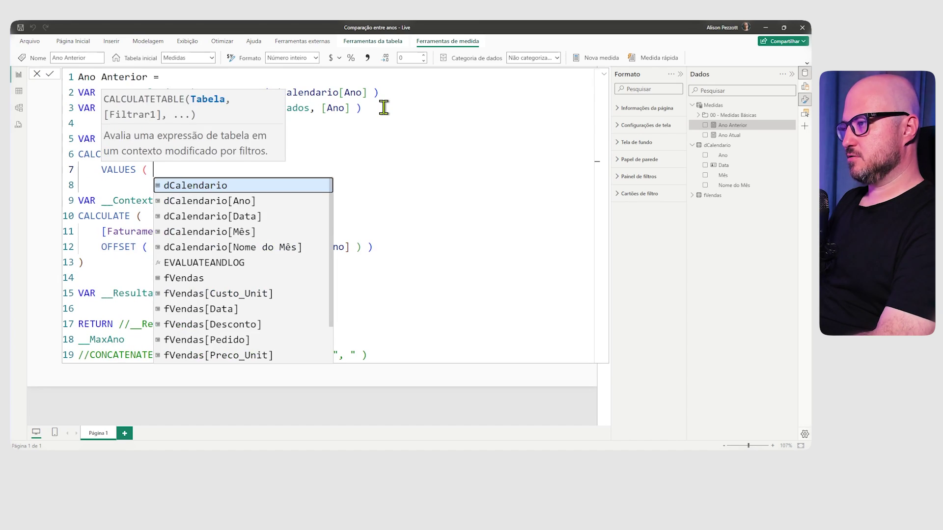
pyautogui.press('Down')
pyautogui.press('Down')
pyautogui.press('Down')
pyautogui.press('Tab')
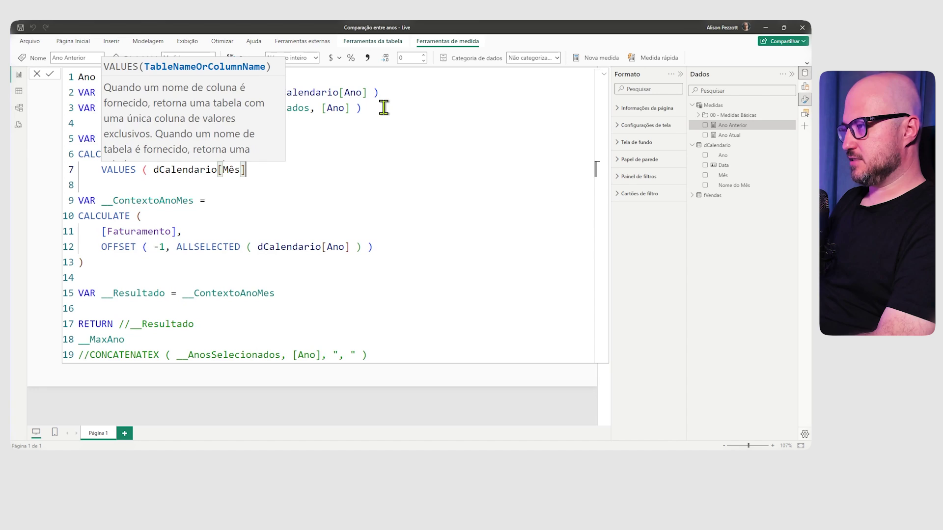
pyautogui.write(')')
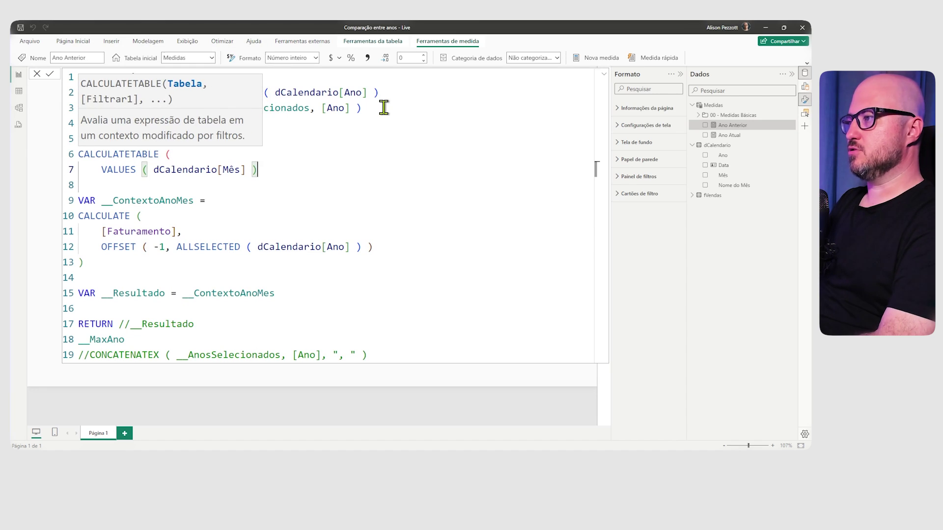
pyautogui.write(',')
pyautogui.hotkey('shift', 'Return')
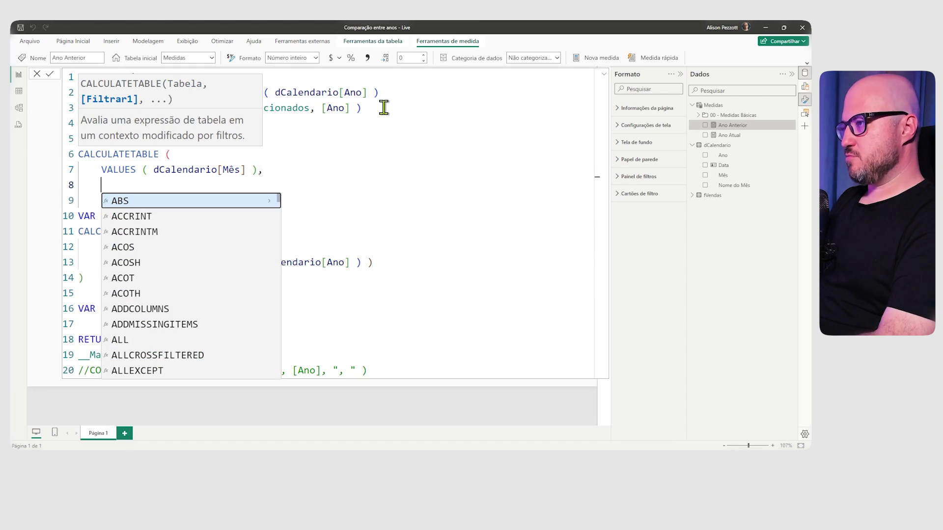
# Step: Add a FILTER call as CALCULATETABLE's filter argument, with ALL ( dCalendario ) as the table to filter
pyautogui.write('FIL')
pyautogui.press('Tab')
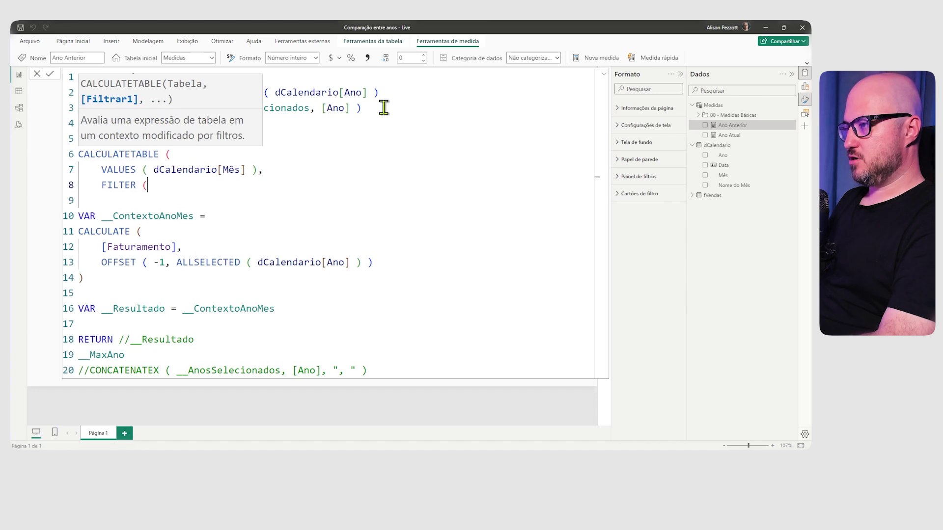
pyautogui.hotkey('shift', 'Return')
pyautogui.write('ALL')
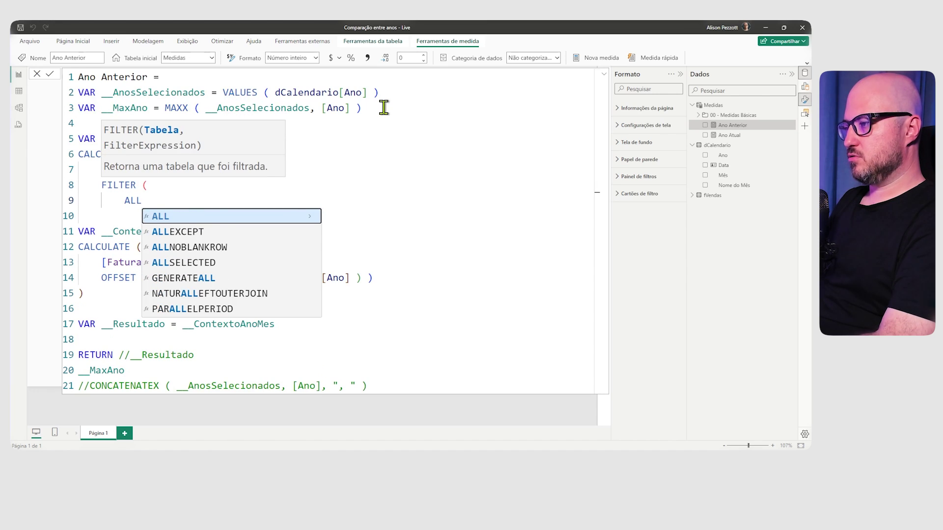
pyautogui.press('Tab')
pyautogui.press('BackSpace')
pyautogui.write('(')
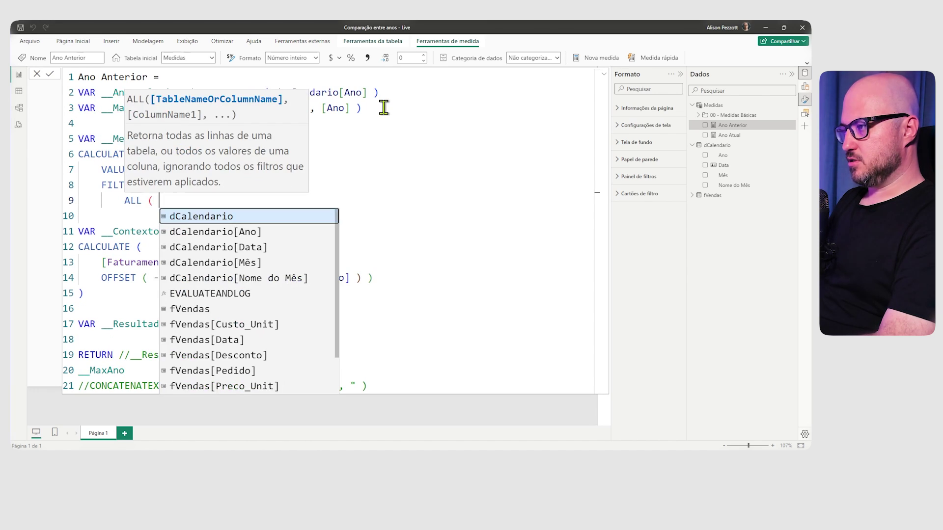
pyautogui.press('Tab')
pyautogui.write('),')
pyautogui.hotkey('shift', 'Return')
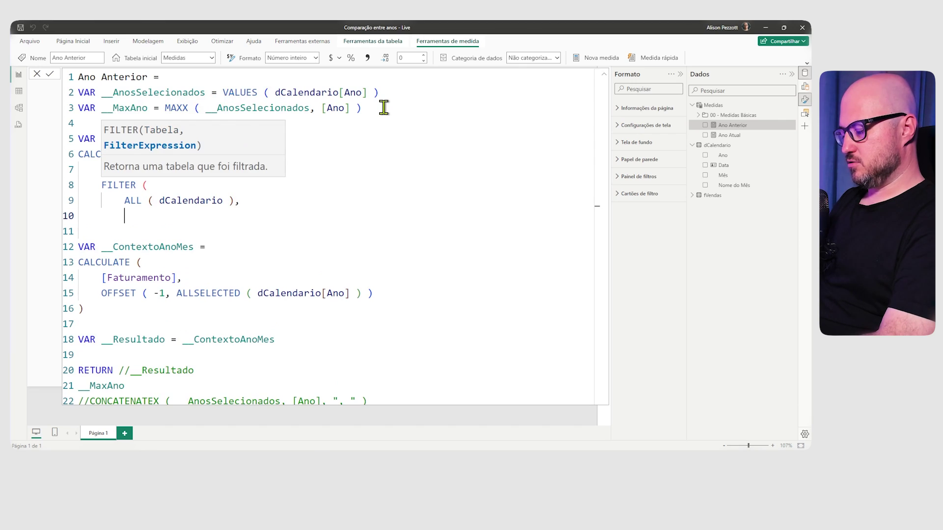
# Step: Enter the FILTER condition dCalendario[Ano] = __MaxAno, reusing the variable name from its declaration
pyautogui.write('dCal')
pyautogui.press('Down')
pyautogui.press('Tab')
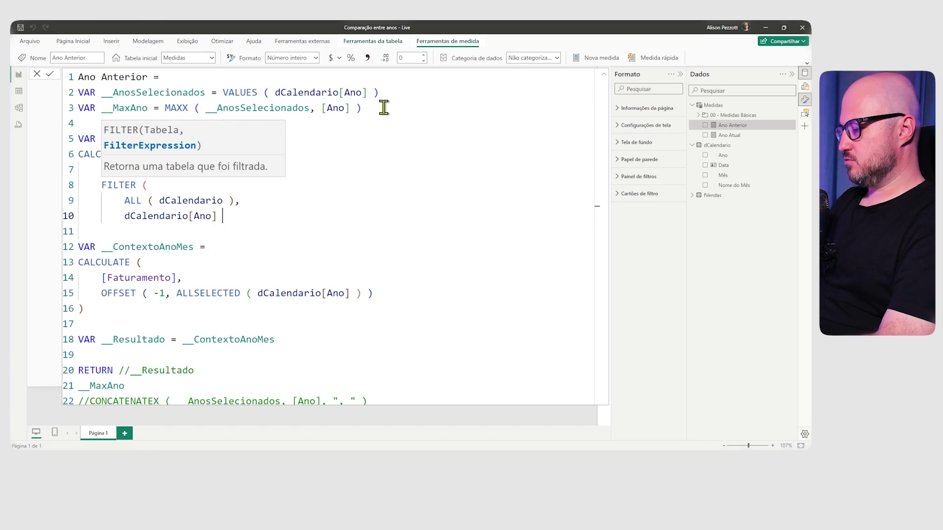
pyautogui.doubleClick(130, 108)
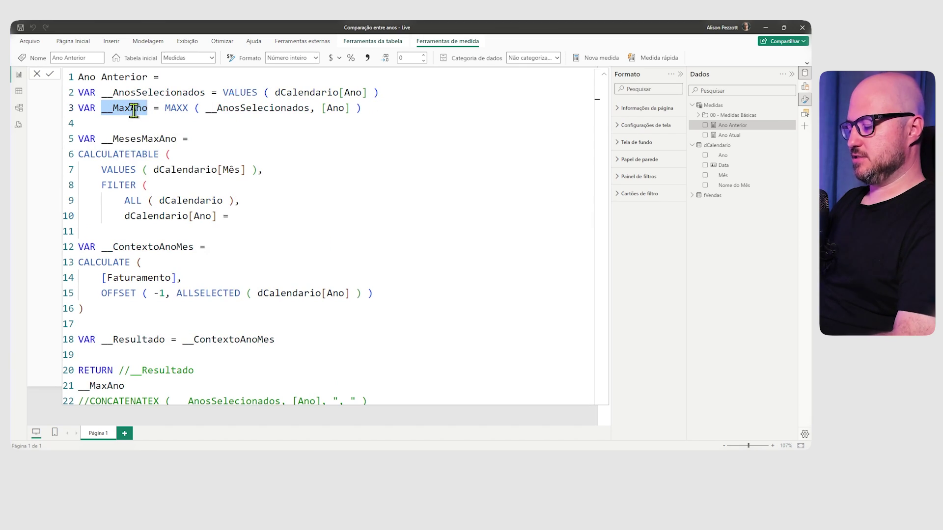
pyautogui.hotkey('ctrl', 'c')
pyautogui.click(267, 216)
pyautogui.hotkey('ctrl', 'v')
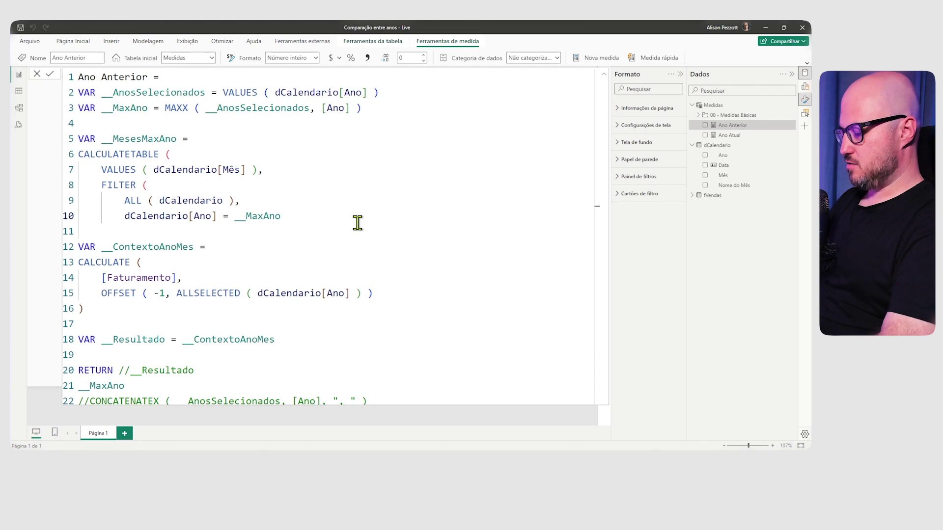
# Step: Extend the FILTER condition with && [Faturamento], close the FILTER call on its own line, and highlight [Faturamento]
pyautogui.press('BackSpace')
pyautogui.write('&& ')
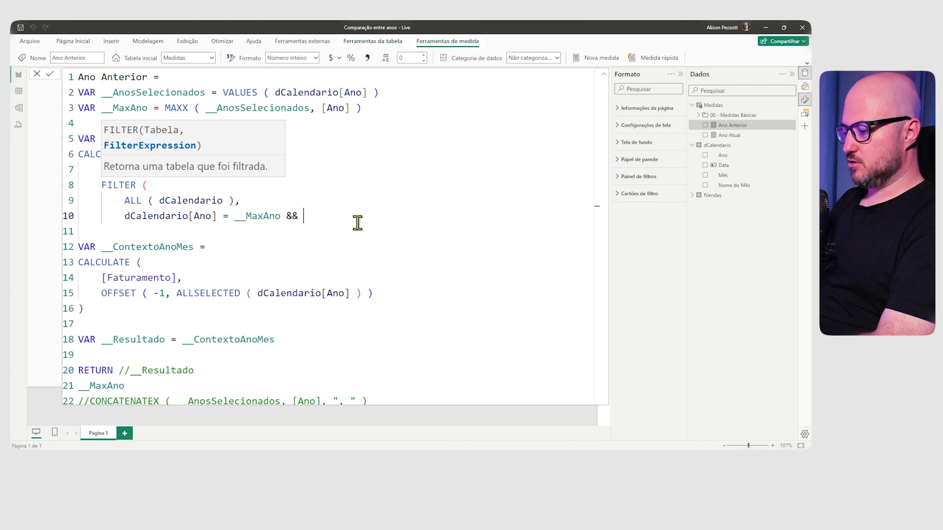
pyautogui.write('[Faturamento]')
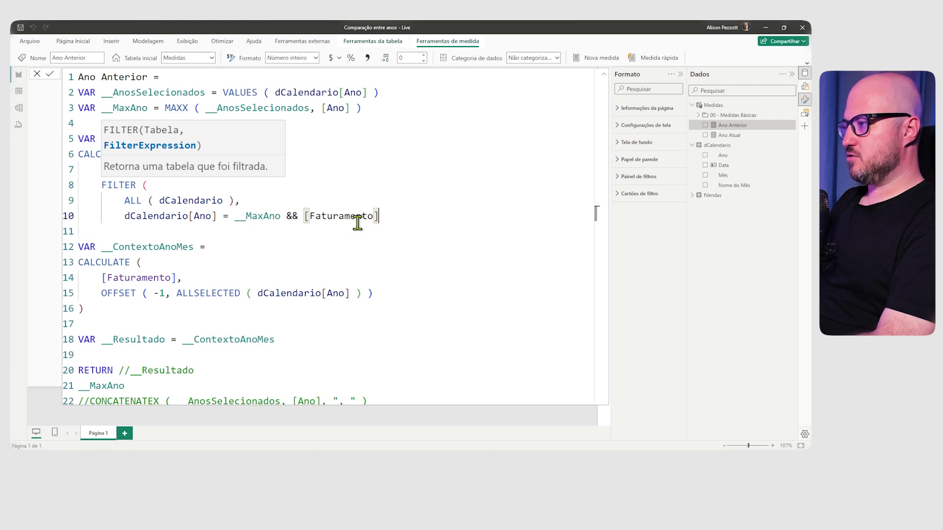
pyautogui.press('Return')
pyautogui.write(')')
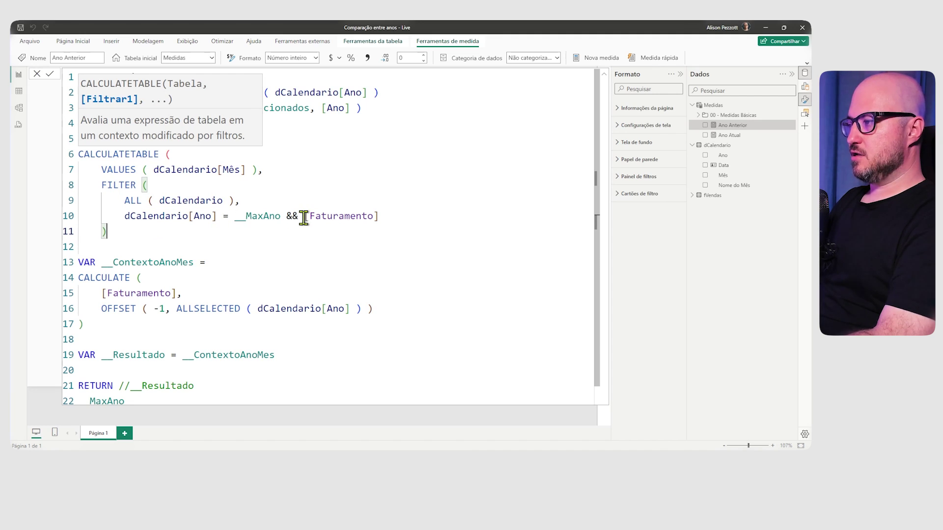
pyautogui.moveTo(304, 218); pyautogui.dragTo(383, 218)
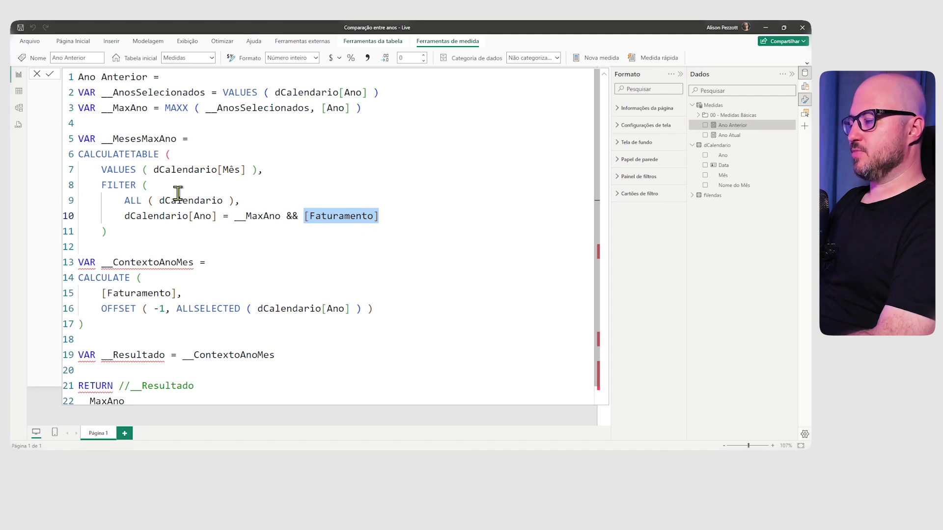
pyautogui.click(133, 233)
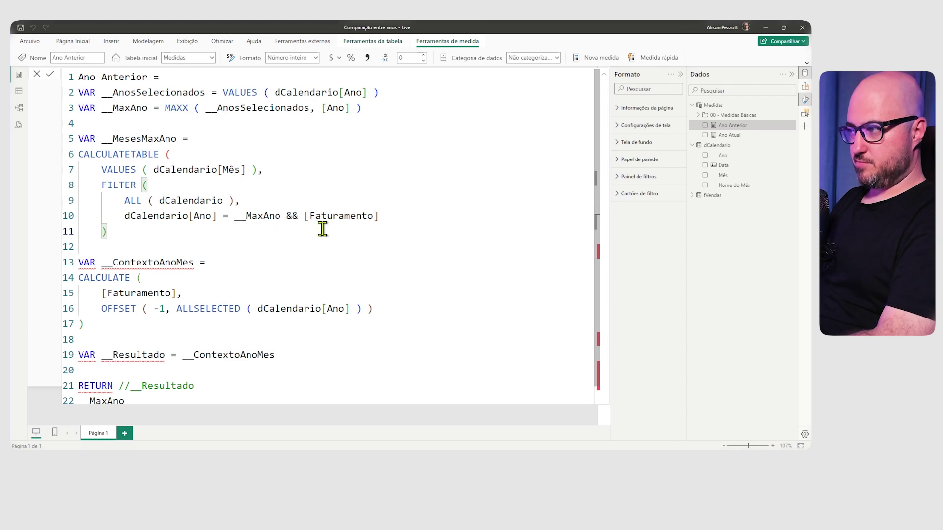
pyautogui.moveTo(304, 215); pyautogui.dragTo(402, 216)
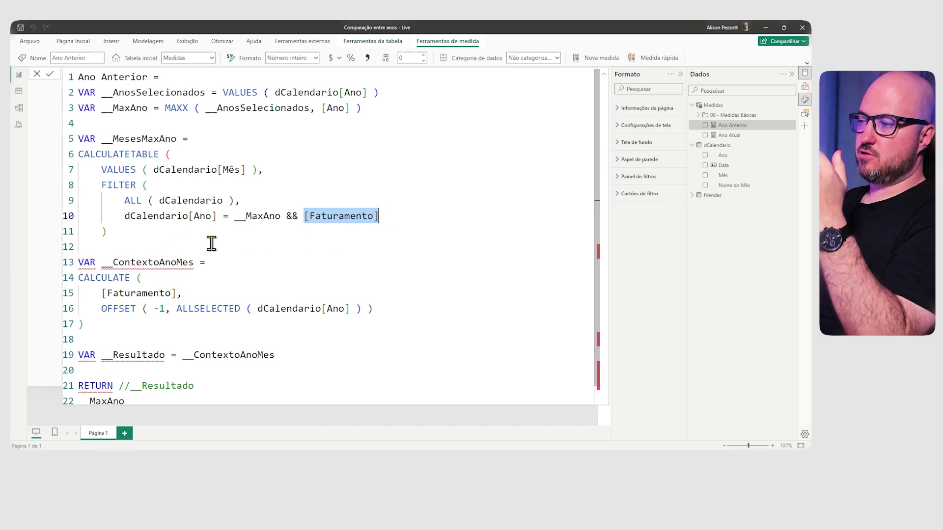
# Step: Close the CALCULATETABLE call of __MesesMaxAno with a parenthesis on its own line
pyautogui.click(149, 232)
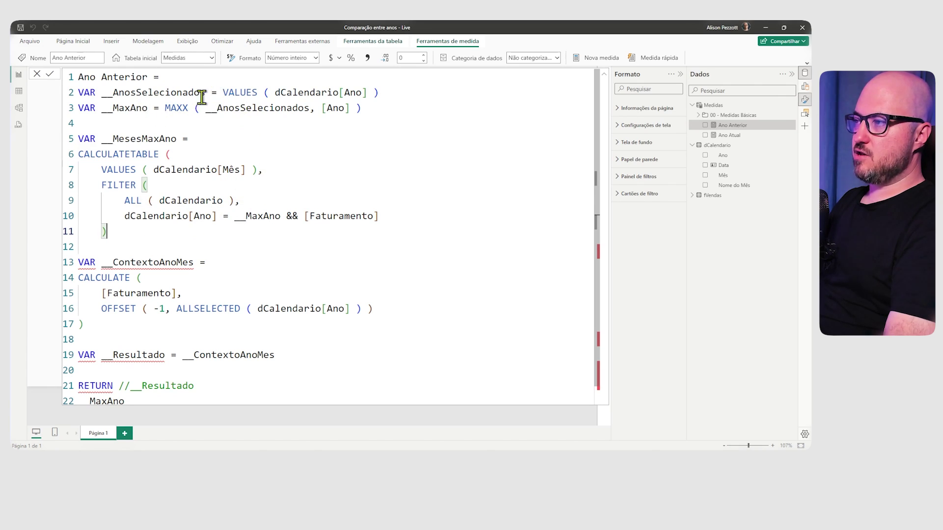
pyautogui.click(172, 154)
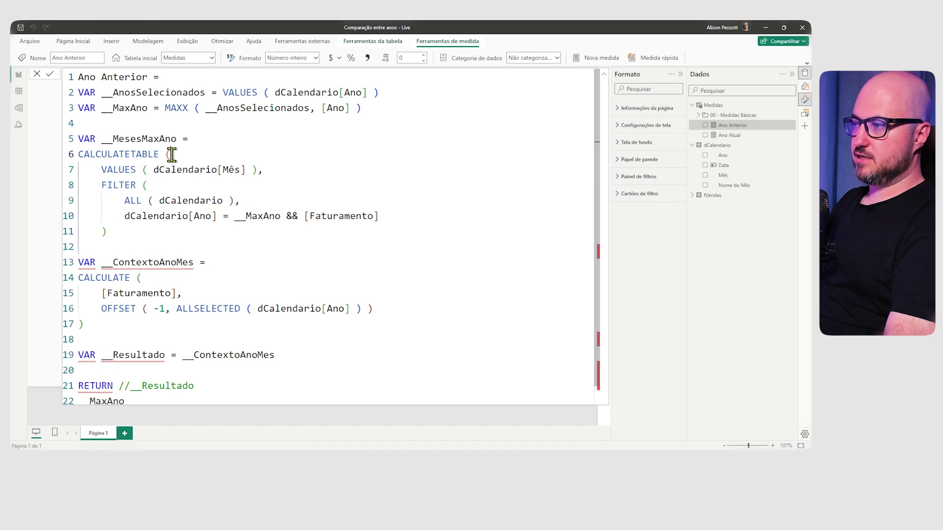
pyautogui.click(210, 234)
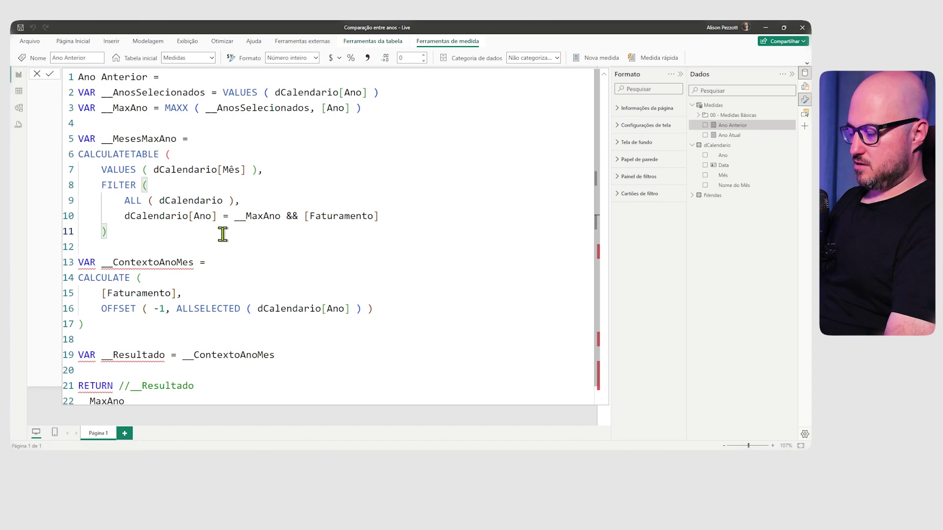
pyautogui.hotkey('shift', 'Return')
pyautogui.write(')')
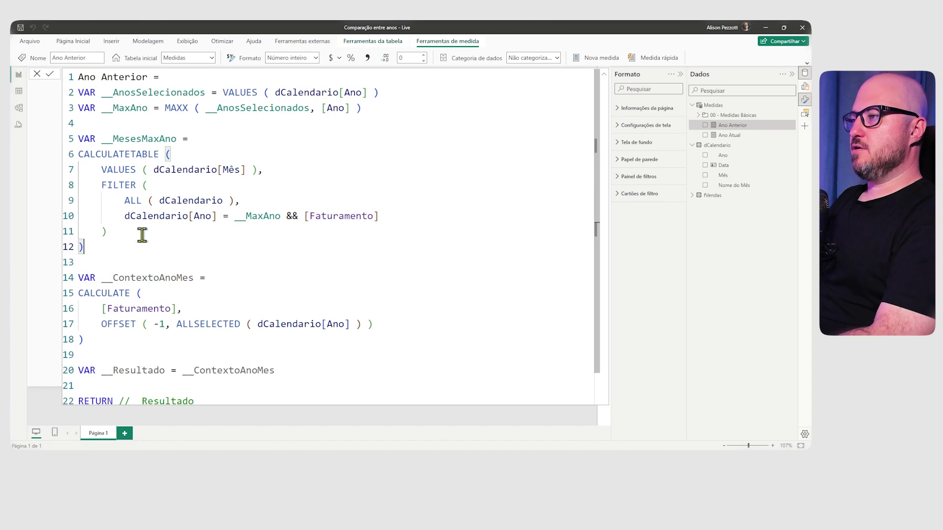
# Step: Copy the variable name __MesesMaxAno, delete __MaxAno from below RETURN, and uncomment the CONCATENATEX line
pyautogui.doubleClick(141, 139)
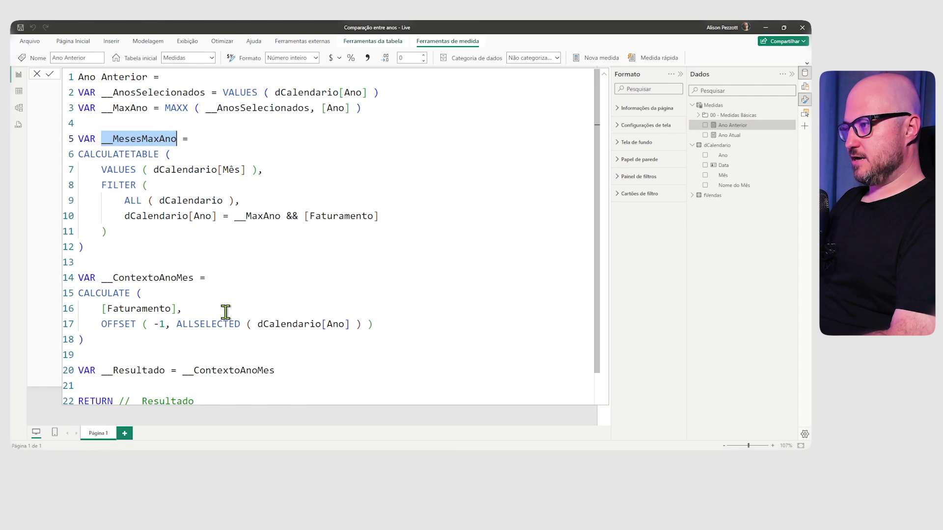
pyautogui.scroll(-1, 222, 335)
pyautogui.moveTo(78, 382); pyautogui.dragTo(161, 382)
pyautogui.press('BackSpace')
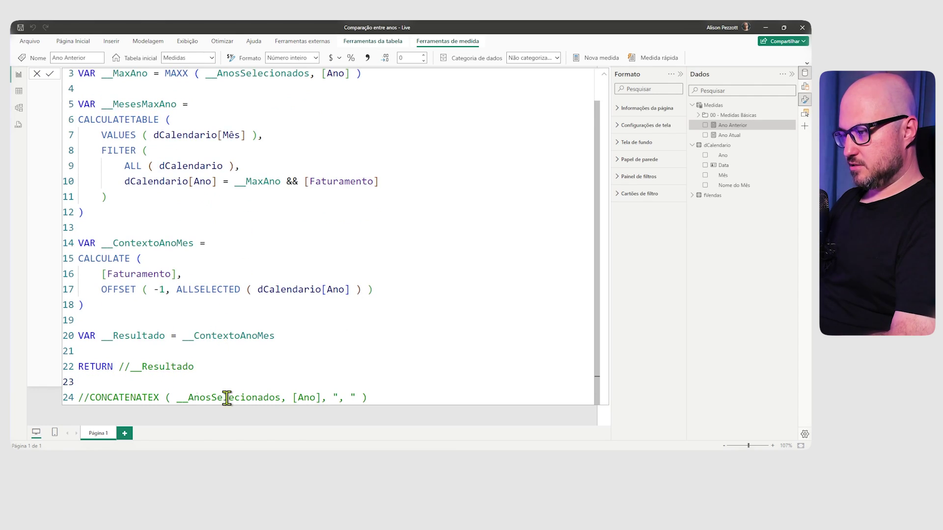
pyautogui.click(91, 398)
pyautogui.press('BackSpace')
pyautogui.press('BackSpace')
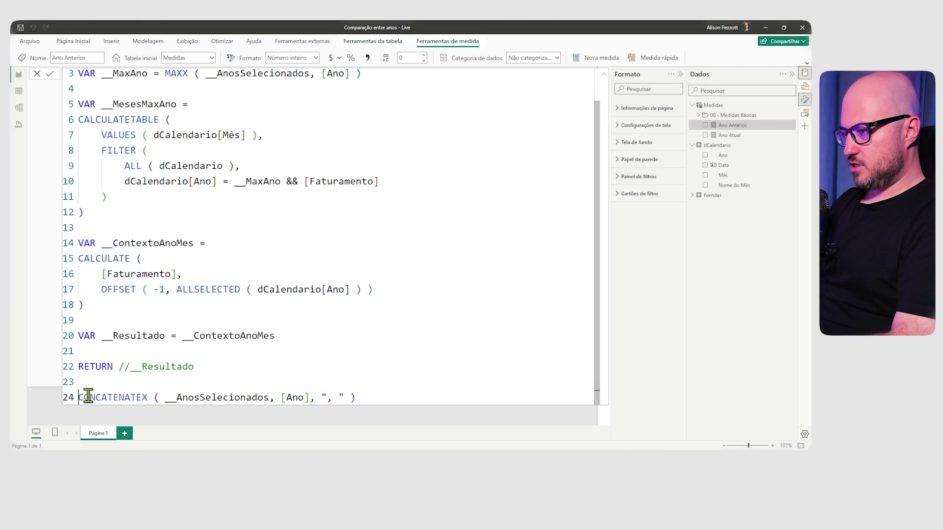
# Step: Change the CONCATENATEX arguments to __MesesMaxAno and [Mês], commit the measure and check the month lists in the matrix
pyautogui.doubleClick(244, 397)
pyautogui.hotkey('ctrl', 'v')
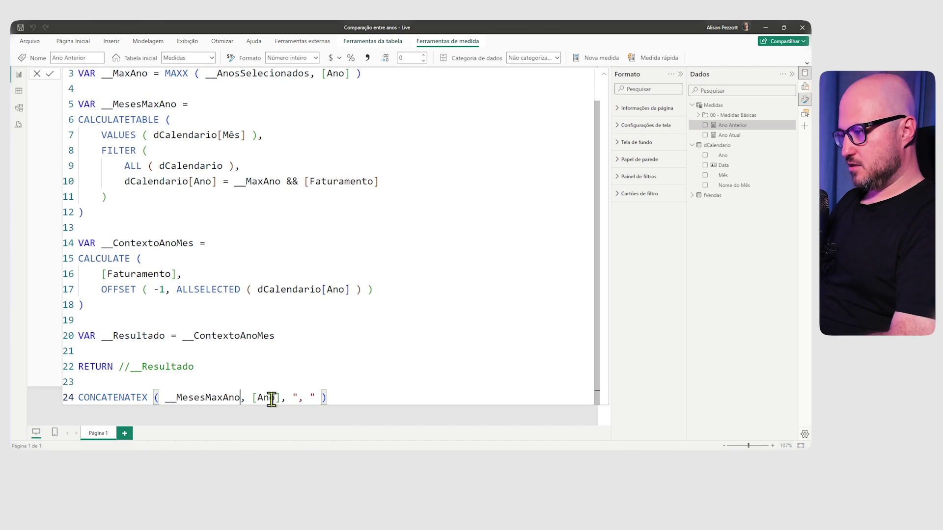
pyautogui.doubleClick(265, 398)
pyautogui.write('Mês')
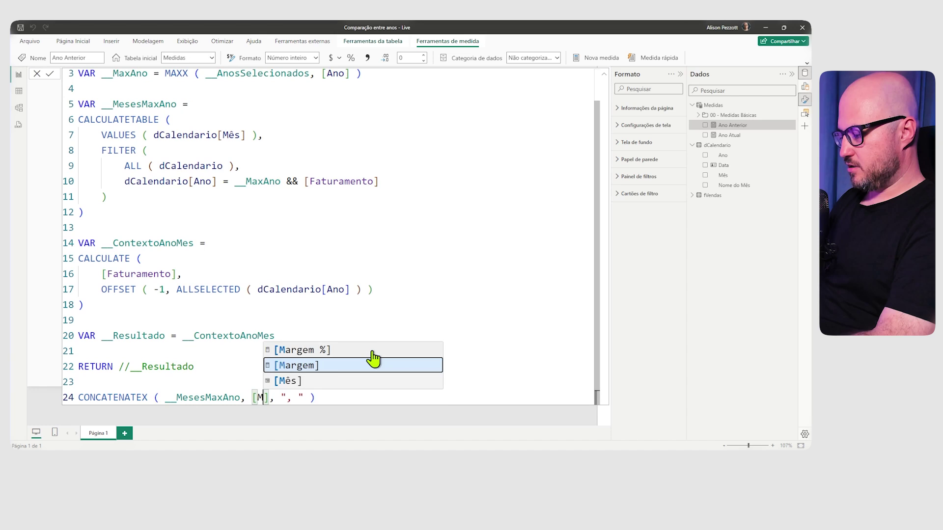
pyautogui.click(363, 355)
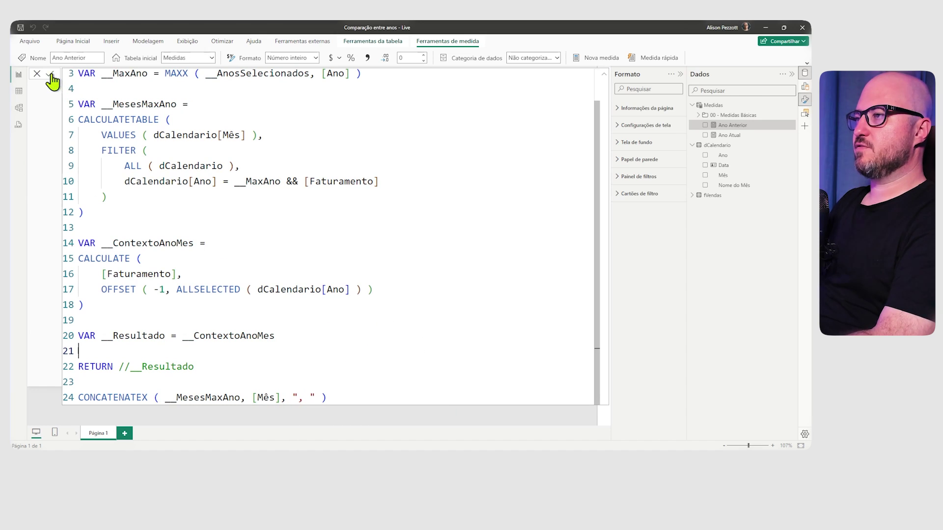
pyautogui.click(50, 74)
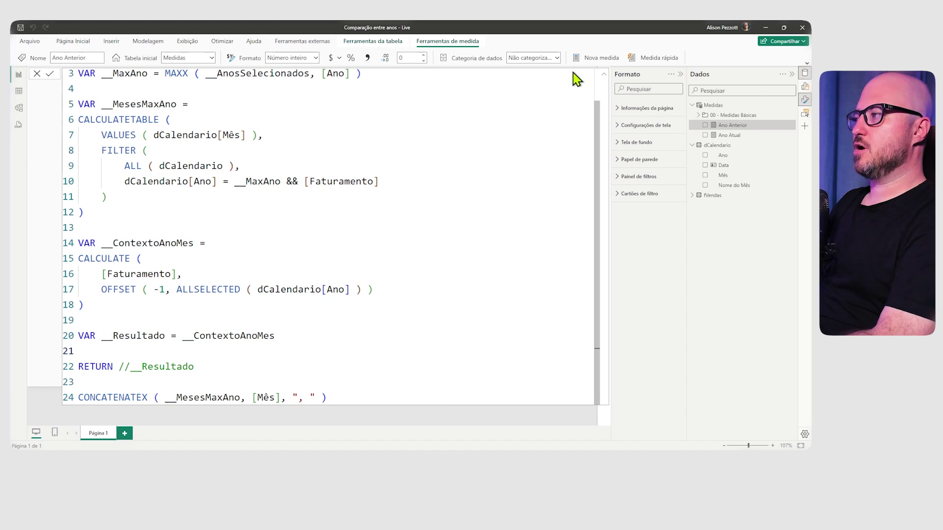
pyautogui.click(604, 74)
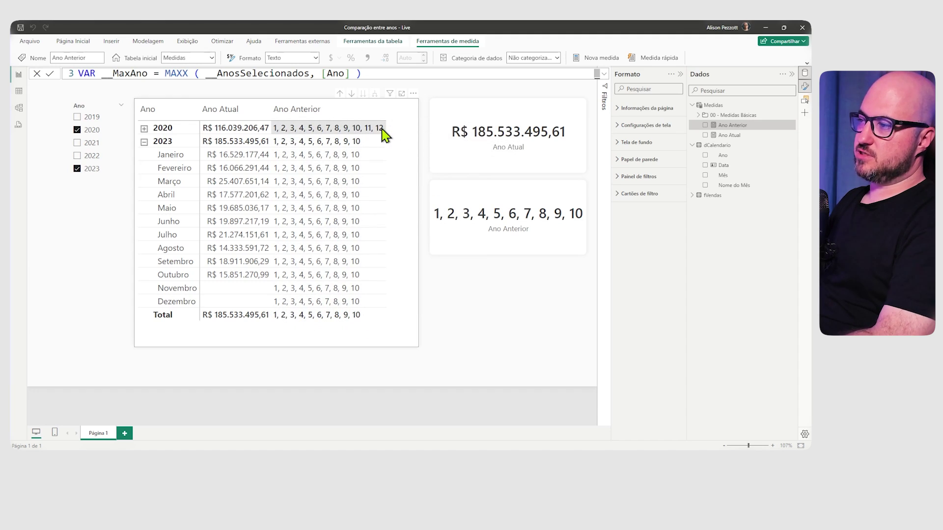
pyautogui.moveTo(384, 133)
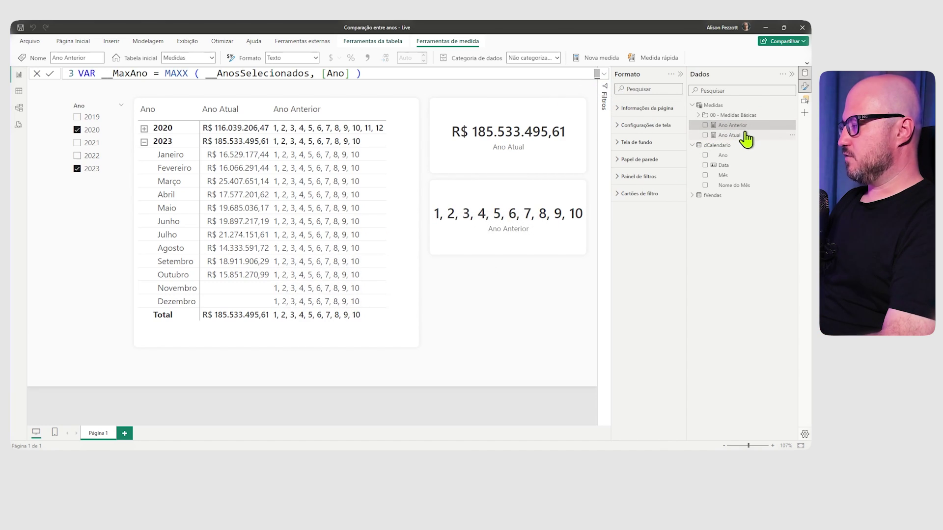
# Step: Reopen the full Ano Anterior formula and add a comma and a new line after OFFSET in __ContextoAnoMes
pyautogui.click(604, 75)
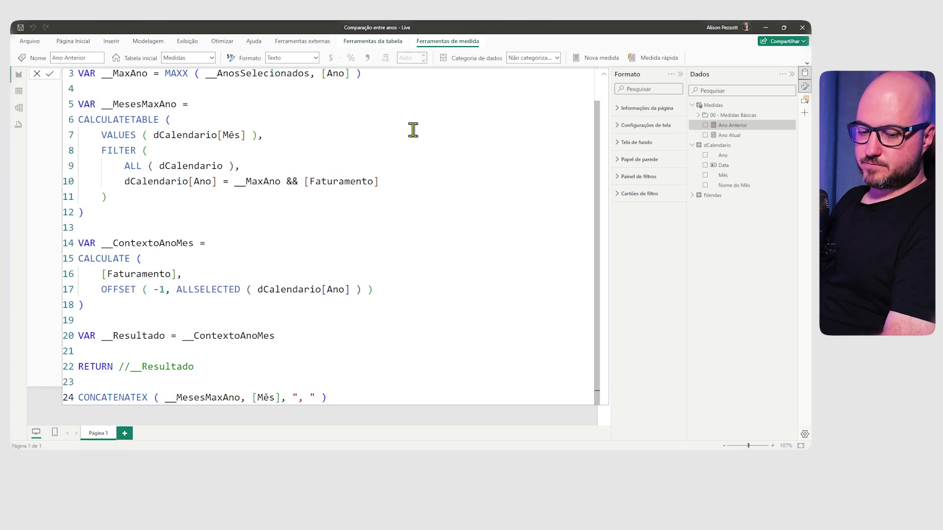
pyautogui.scroll(1, 364, 202)
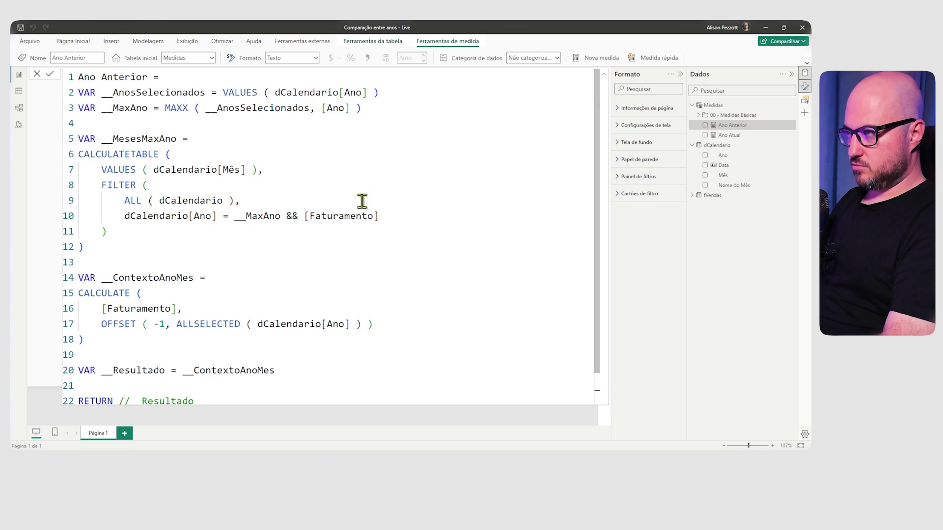
pyautogui.scroll(-1, 290, 212)
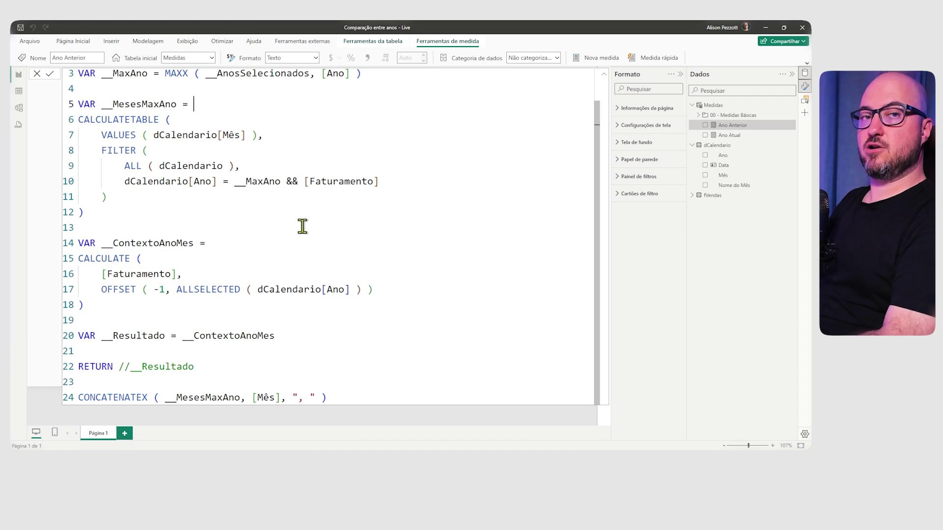
pyautogui.write(',')
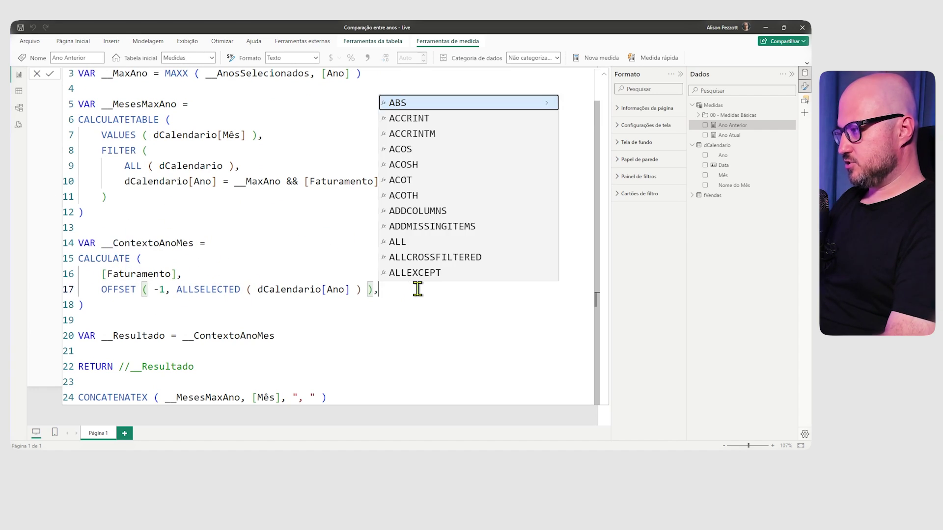
pyautogui.hotkey('shift', 'Return')
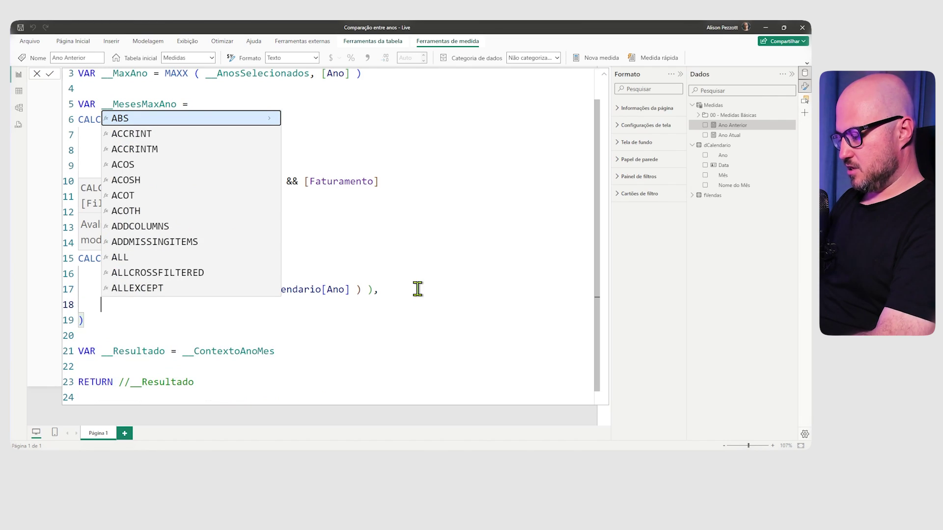
# Step: Enter dCalendario[Mês] IN __MesesMaxAno as the additional filter of the CALCULATE in __ContextoAnoMes
pyautogui.write('dC')
pyautogui.press('Down')
pyautogui.press('Down')
pyautogui.press('Down')
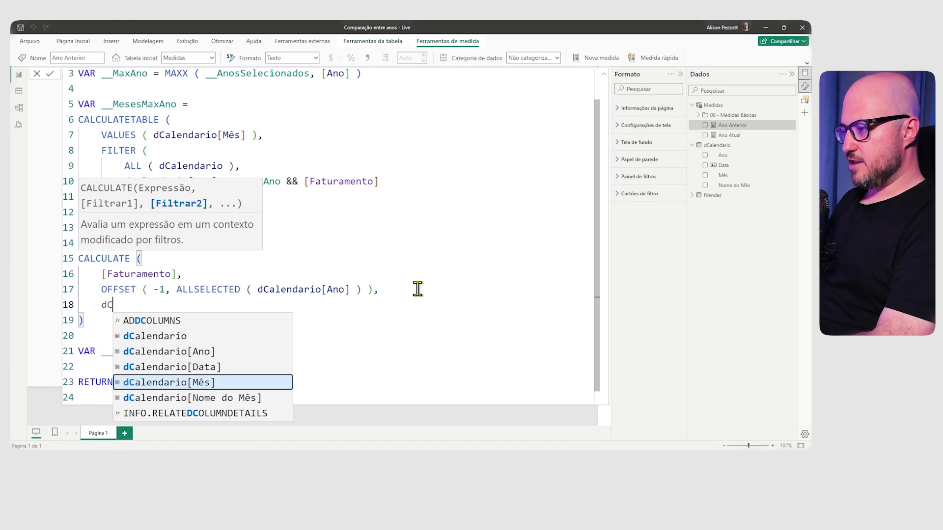
pyautogui.press('Tab')
pyautogui.write('IN ')
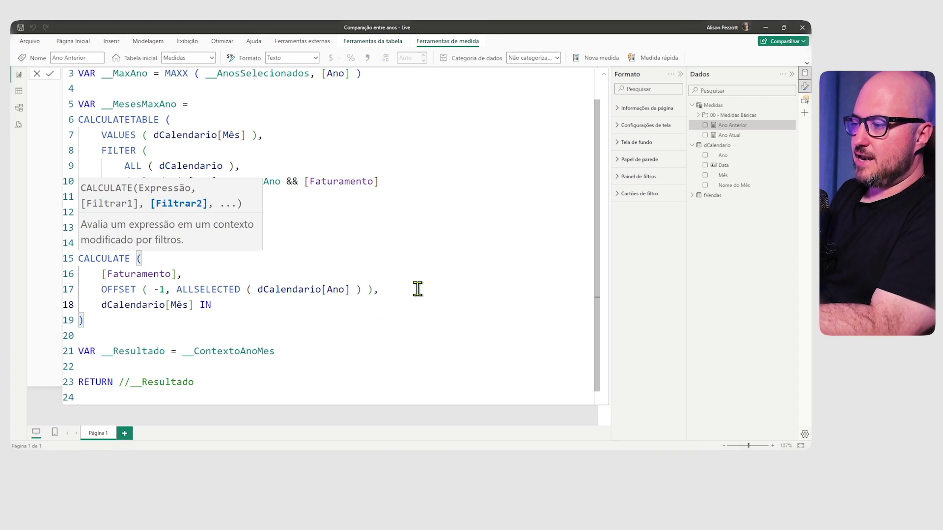
pyautogui.write('__')
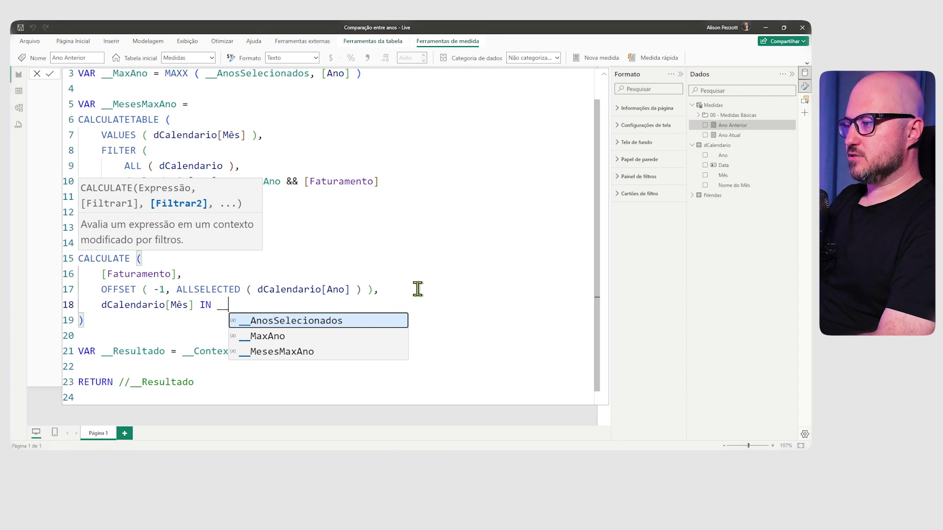
pyautogui.press('Down')
pyautogui.press('Down')
pyautogui.press('Tab')
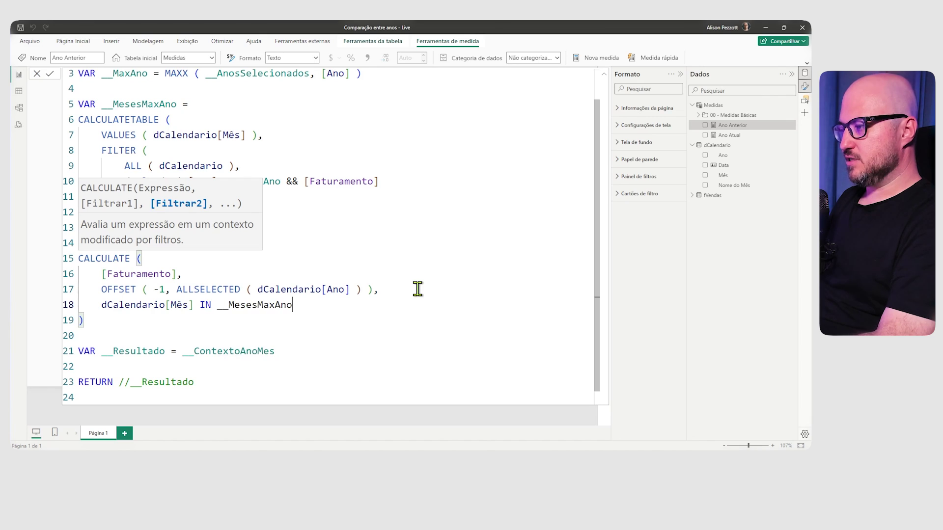
pyautogui.press('Down')
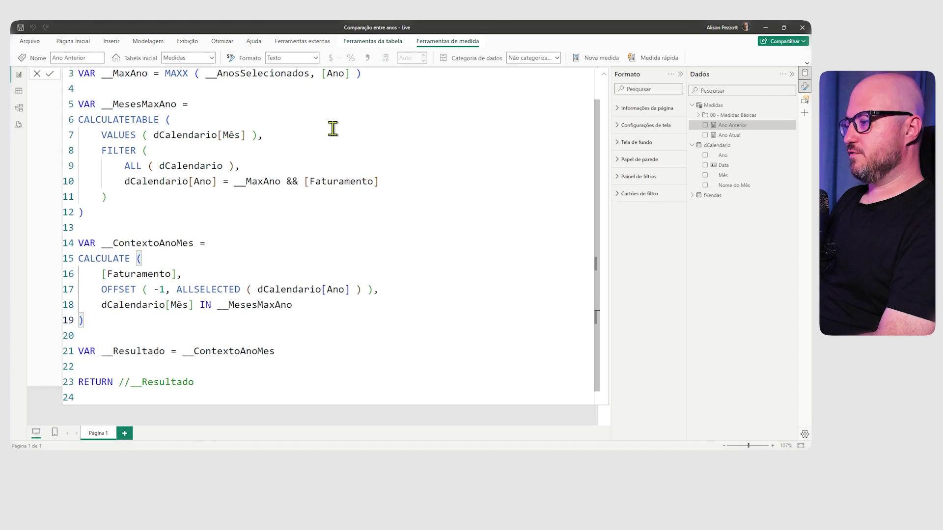
# Step: Uncomment __Resultado after RETURN, comment out the CONCATENATEX line and commit the measure
pyautogui.doubleClick(154, 245)
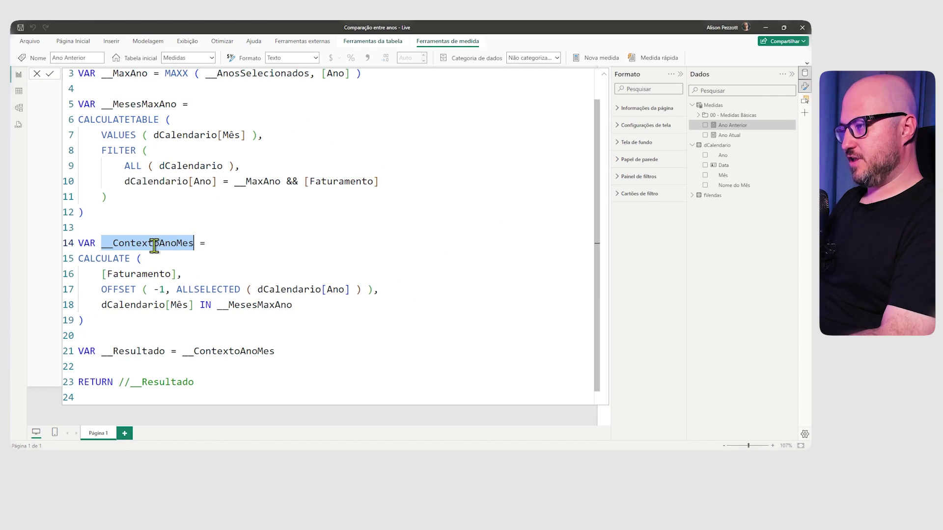
pyautogui.scroll(-1, 268, 294)
pyautogui.click(130, 367)
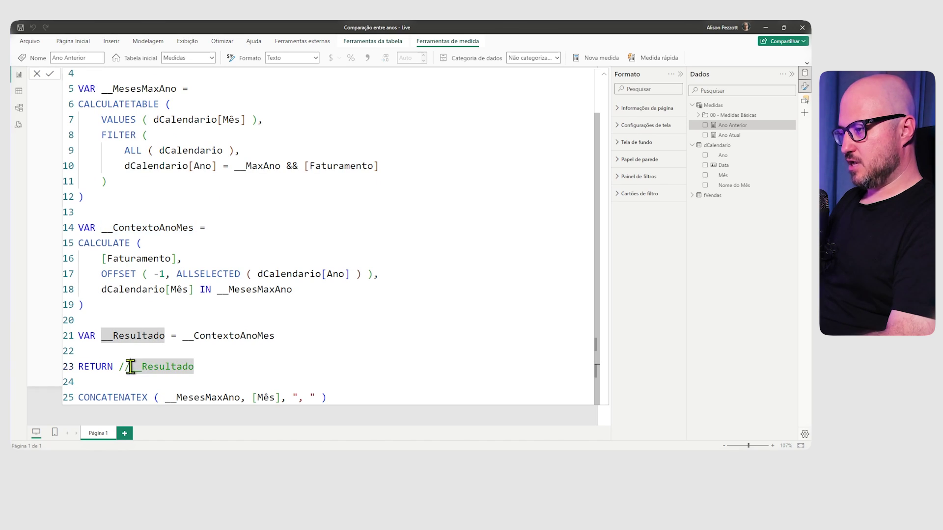
pyautogui.press('BackSpace')
pyautogui.press('BackSpace')
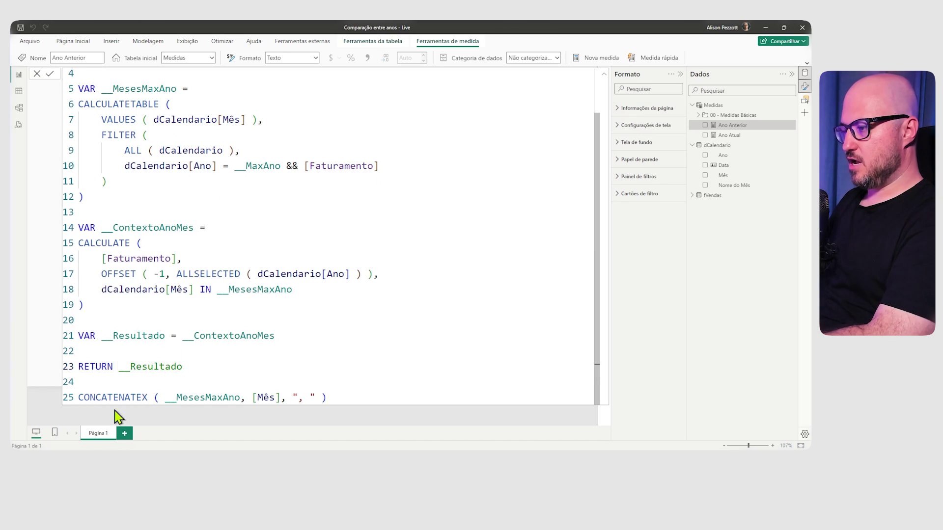
pyautogui.moveTo(80, 398); pyautogui.dragTo(150, 397)
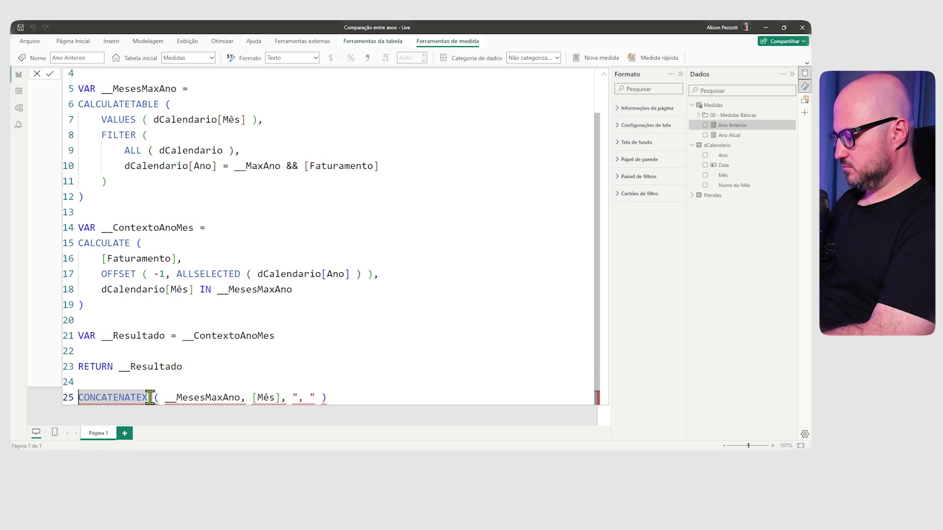
pyautogui.hotkey('ctrl', '/')
pyautogui.press('Return')
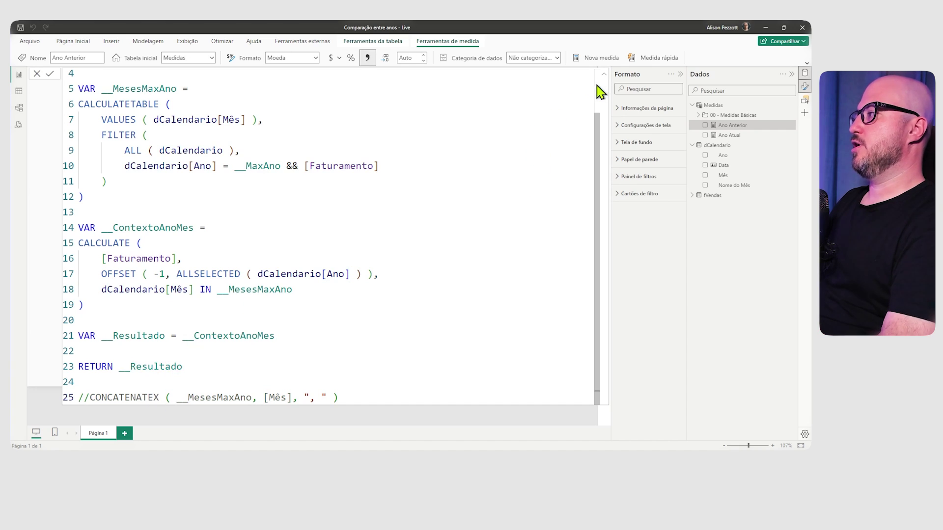
# Step: Compare the monthly Ano Anterior values of 2023 with the expanded months of 2020 in the matrix
pyautogui.click(604, 75)
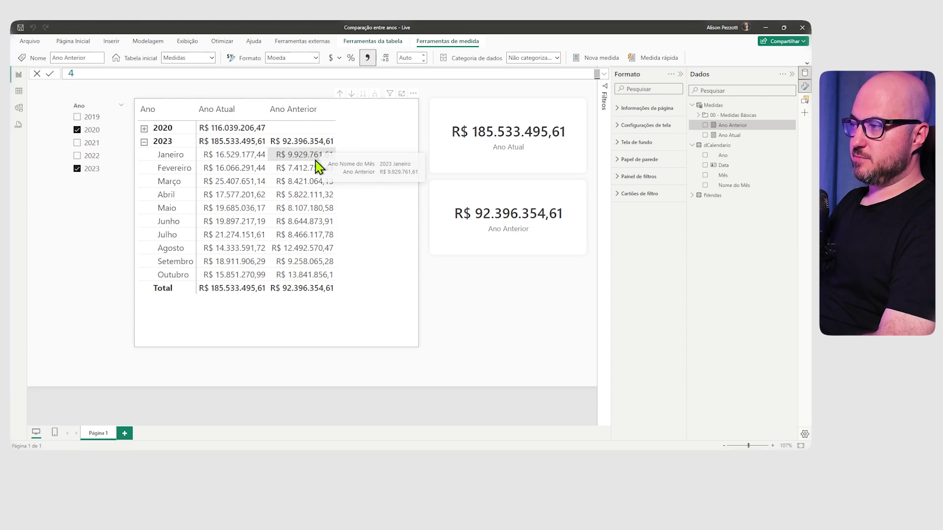
pyautogui.click(144, 128)
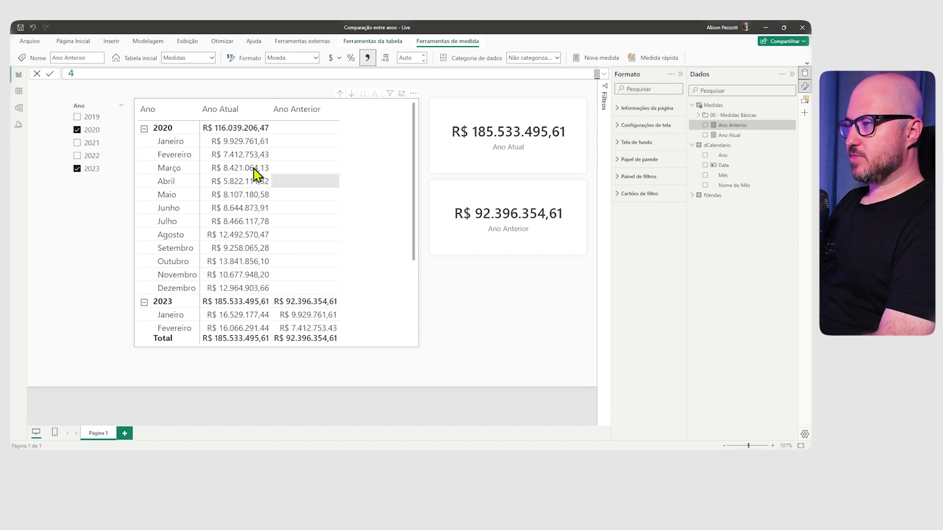
pyautogui.click(144, 129)
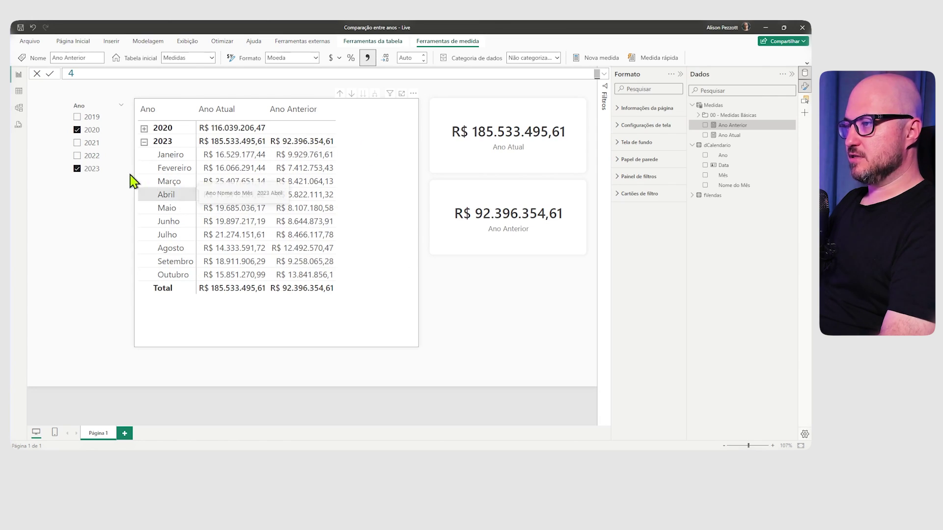
# Step: Change the Ano slicer selection to 2020 and 2022 to test the comparison
pyautogui.click(77, 156)
pyautogui.click(77, 168)
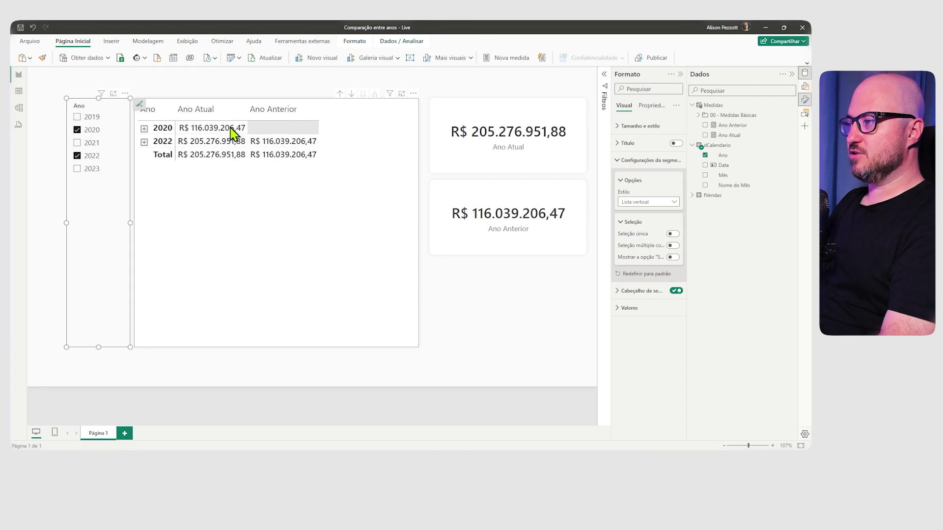
# Step: Set the Ano slicer to 2021 and 2023 and expand the months of 2021 in the matrix
pyautogui.click(82, 170)
pyautogui.click(79, 156)
pyautogui.click(78, 143)
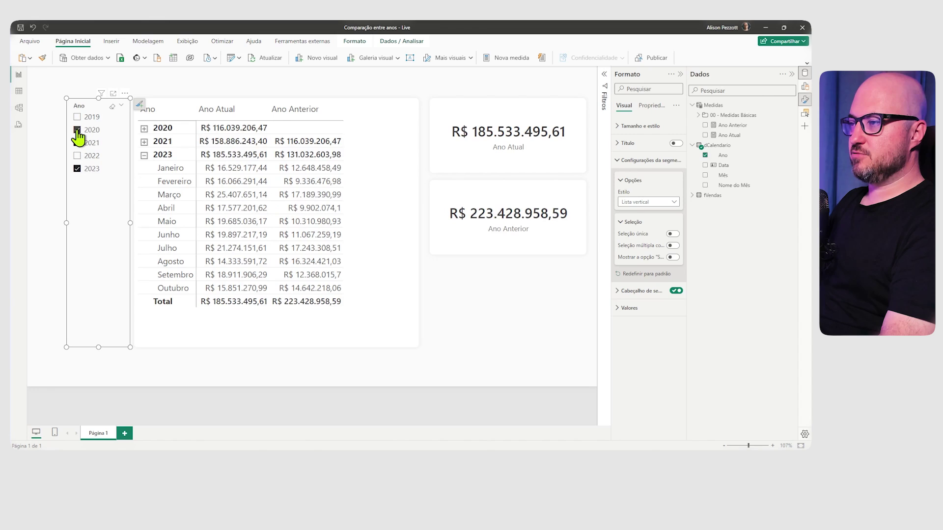
pyautogui.click(79, 130)
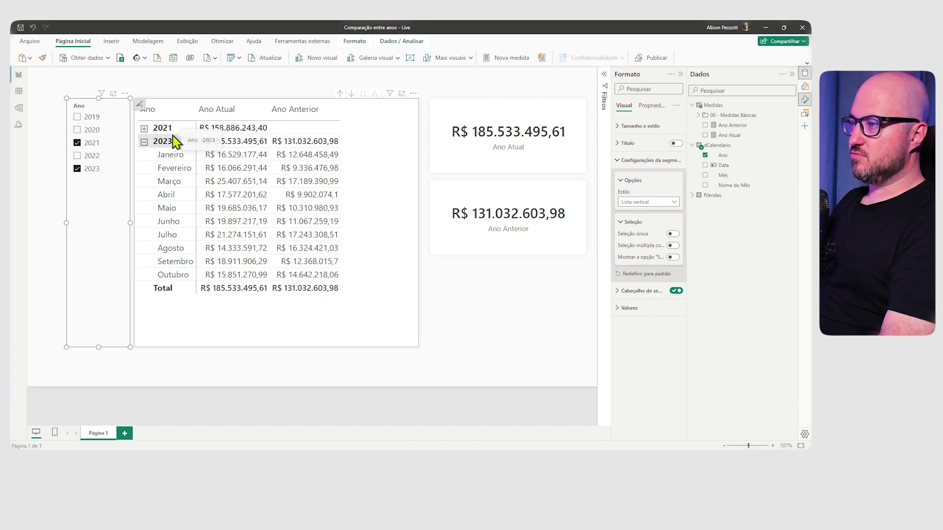
pyautogui.click(144, 128)
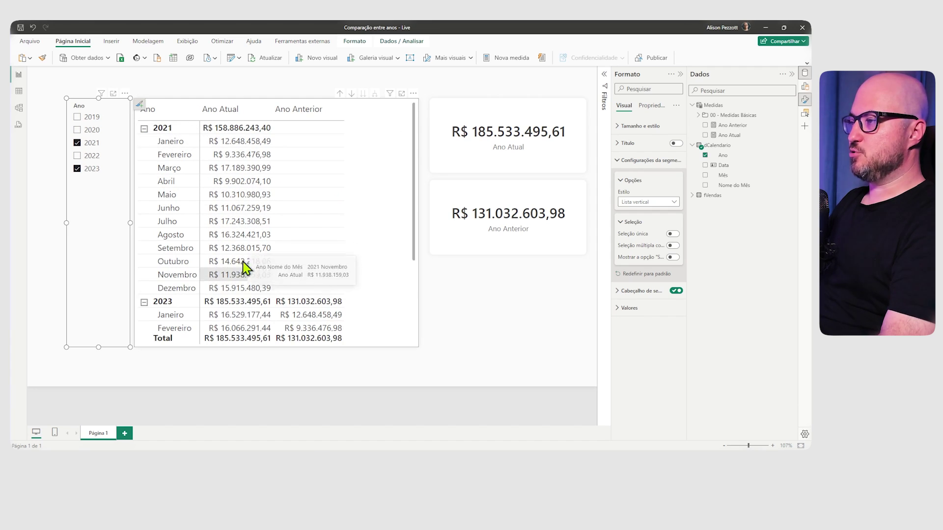
# Step: Compare the matrix with the Ano slicer set to 2020 and 2023, and with 2020, 2021 and 2023 selected
pyautogui.click(144, 129)
pyautogui.click(77, 129)
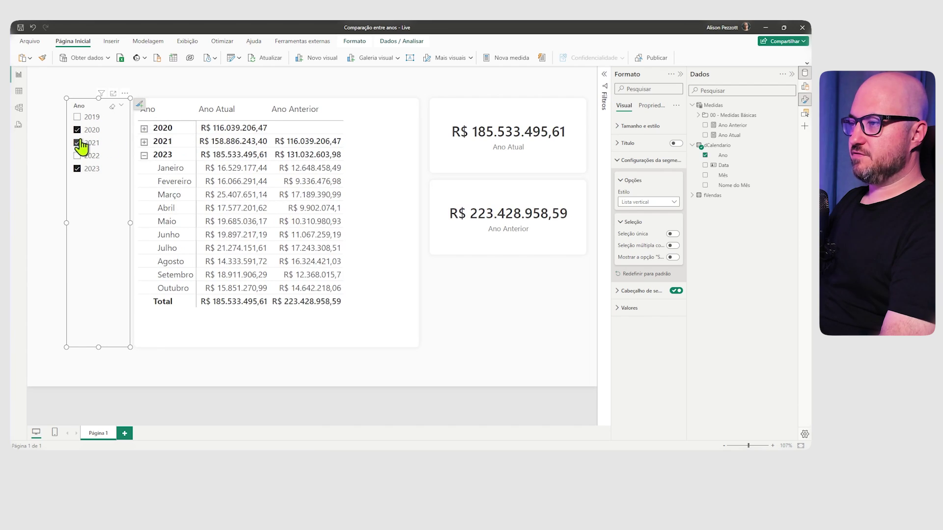
pyautogui.click(77, 143)
pyautogui.click(342, 88)
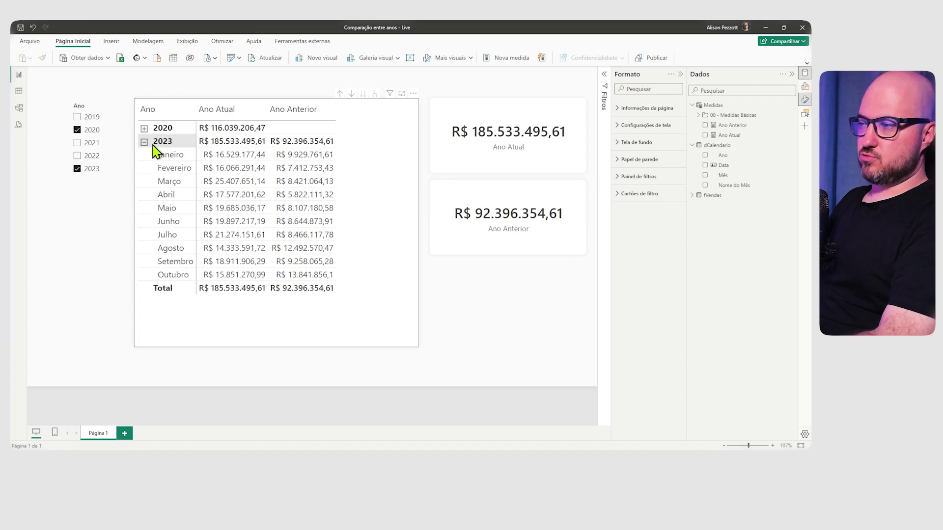
pyautogui.click(78, 143)
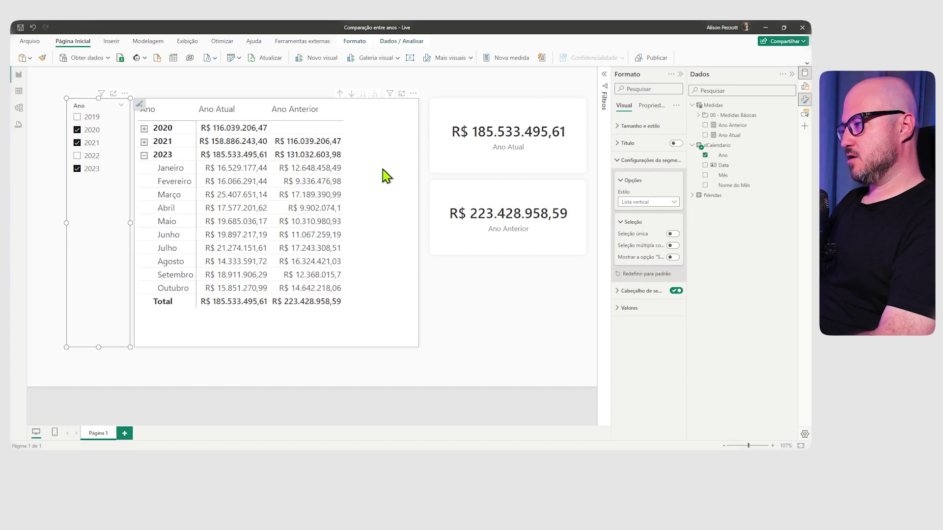
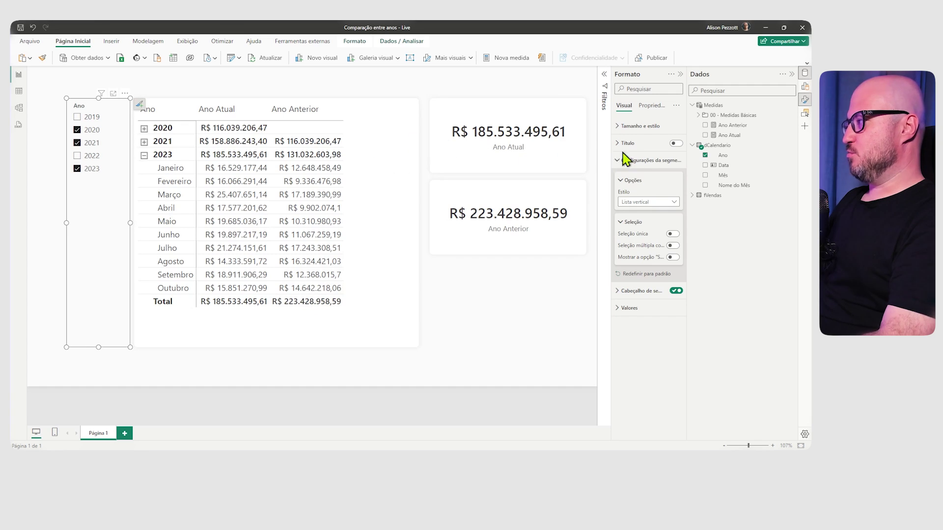
# Step: Duplicate the __ContextoAnoMes variable block below itself in the Ano Anterior measure and rename the copy __ContextoTotal
pyautogui.click(737, 125)
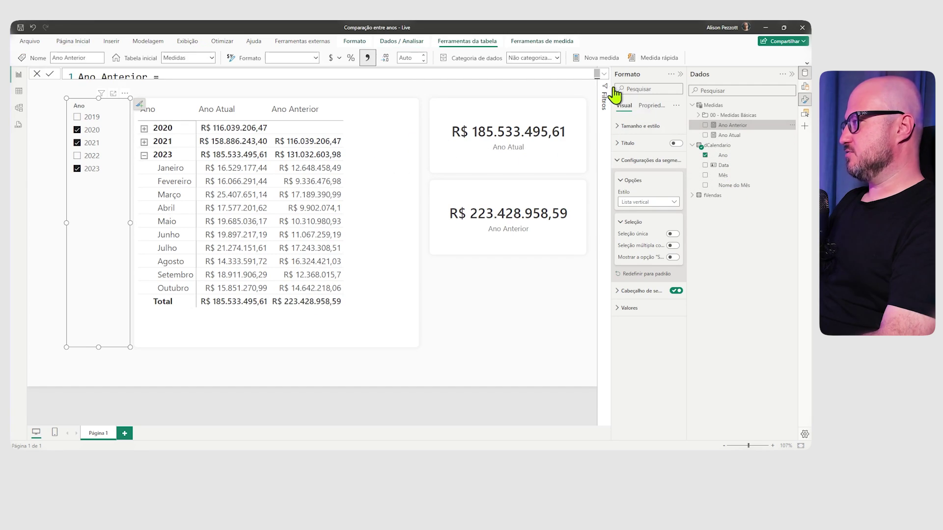
pyautogui.click(604, 75)
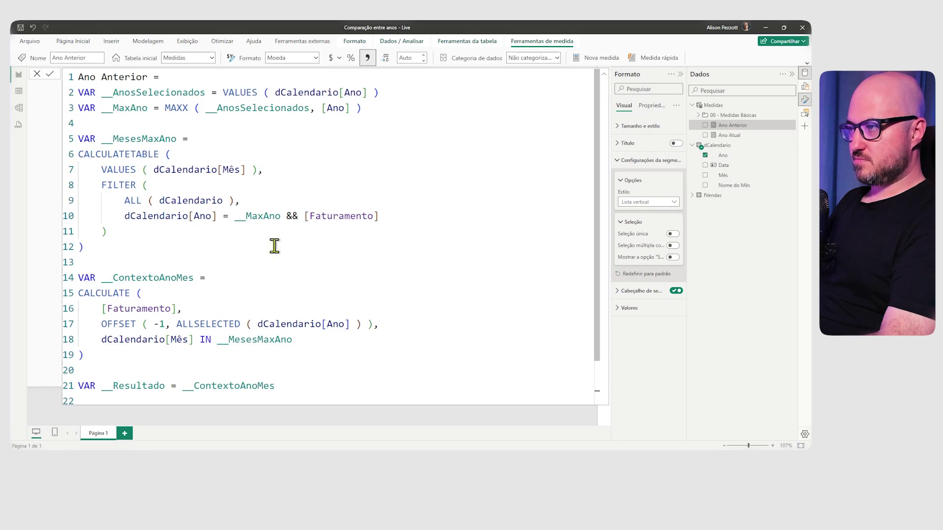
pyautogui.scroll(-1, 194, 258)
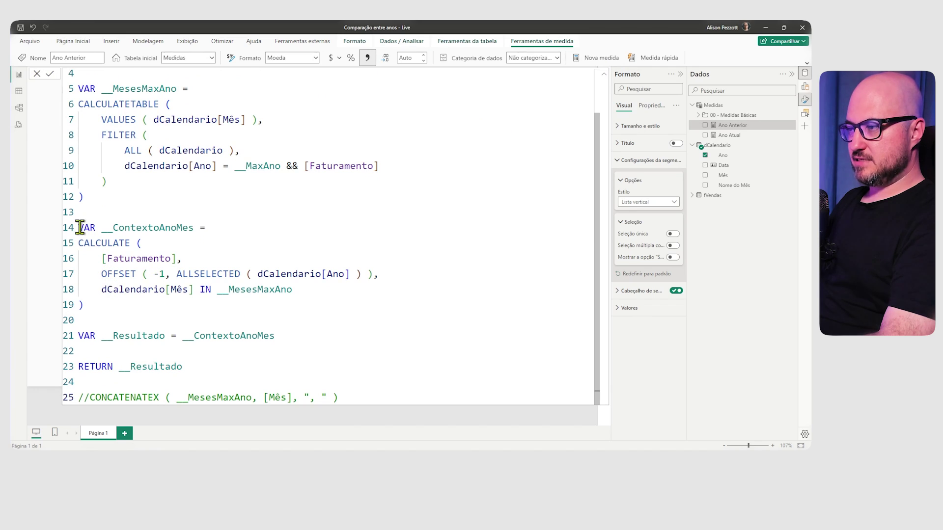
pyautogui.moveTo(80, 227); pyautogui.dragTo(123, 305)
pyautogui.hotkey('ctrl', 'c')
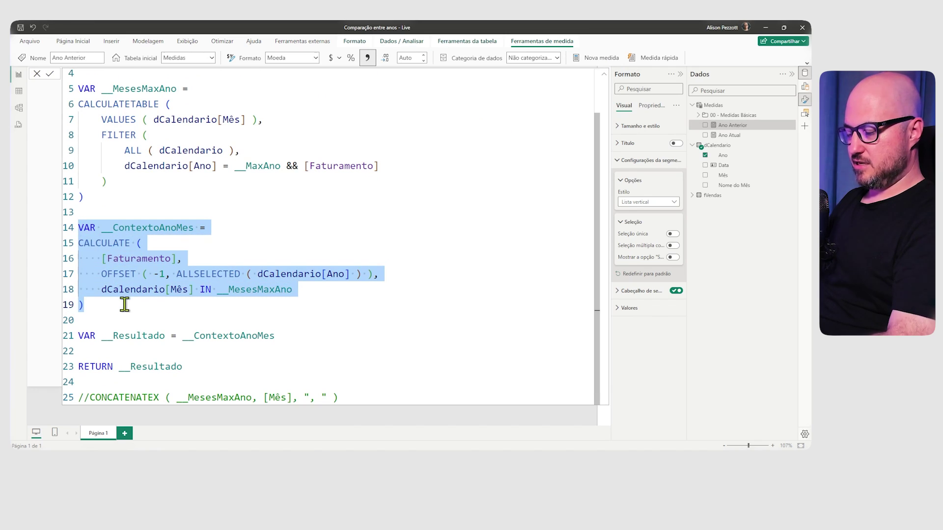
pyautogui.click(123, 305)
pyautogui.press('Return')
pyautogui.press('Return')
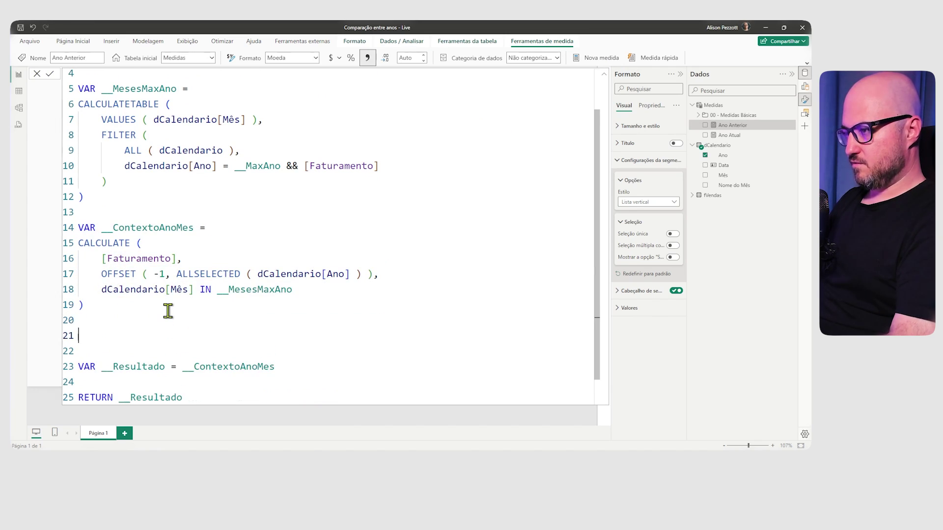
pyautogui.hotkey('ctrl', 'v')
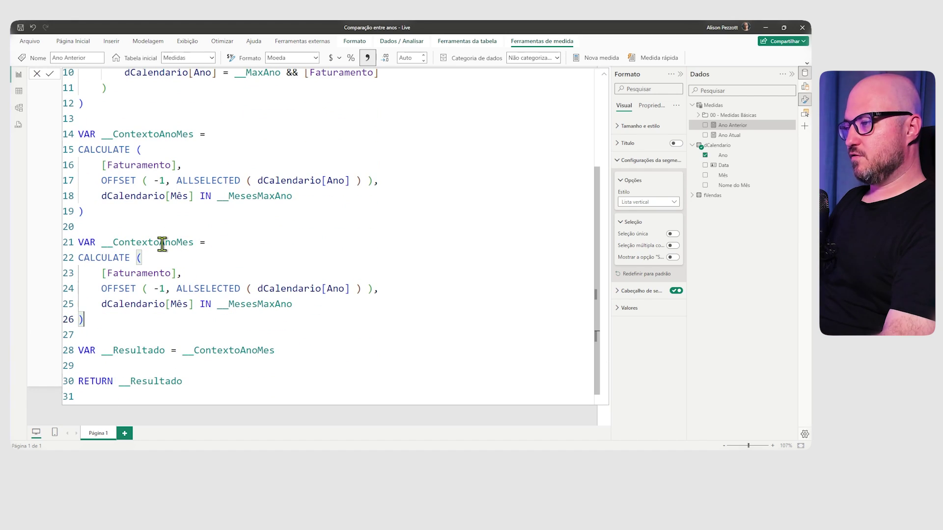
pyautogui.moveTo(162, 243); pyautogui.dragTo(185, 243)
pyautogui.write('T')
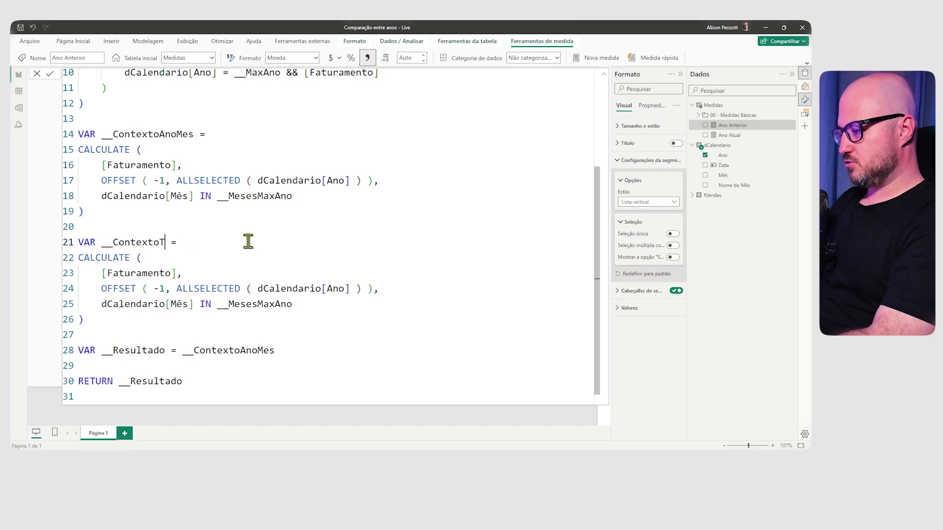
pyautogui.write('otal')
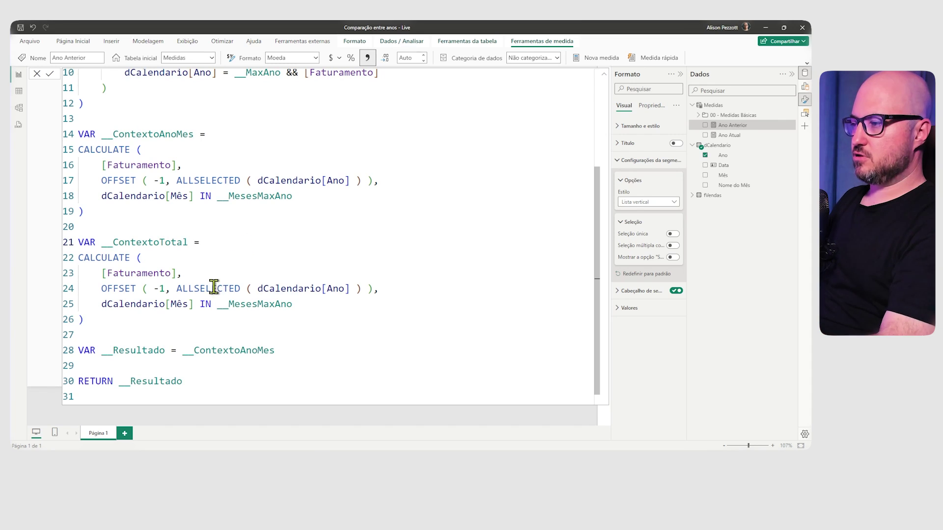
# Step: In __ContextoTotal, replace the OFFSET function with INDEX and set its position argument to 1
pyautogui.click(141, 293)
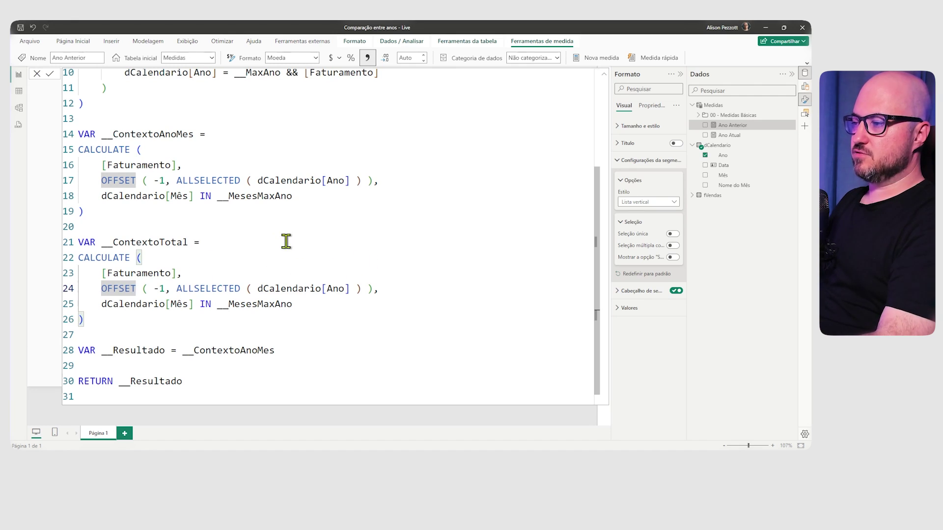
pyautogui.press('BackSpace')
pyautogui.press('BackSpace')
pyautogui.press('BackSpace')
pyautogui.press('BackSpace')
pyautogui.press('BackSpace')
pyautogui.press('BackSpace')
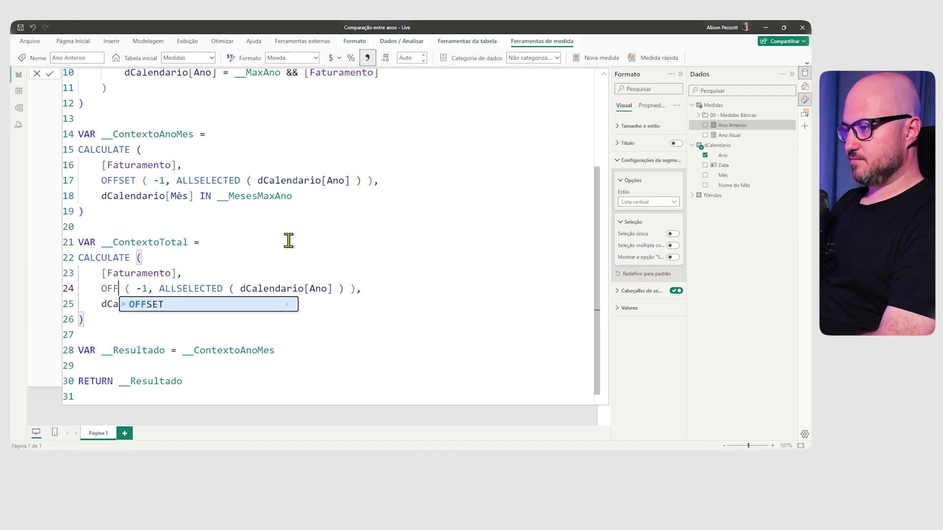
pyautogui.write('INDEX')
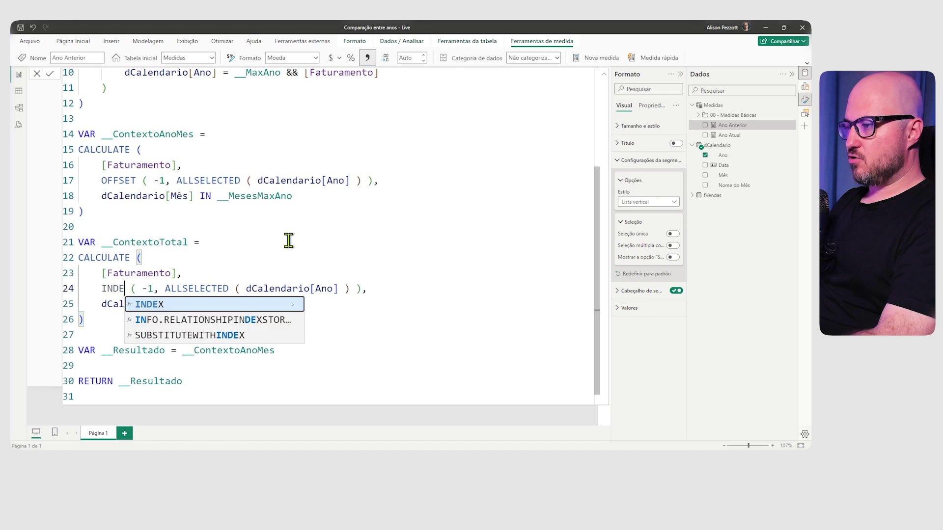
pyautogui.click(384, 284)
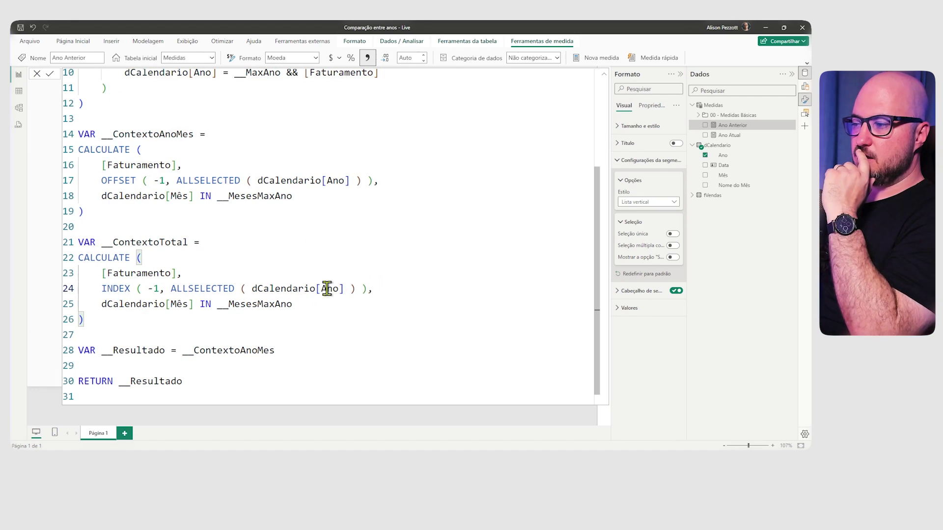
pyautogui.click(160, 289)
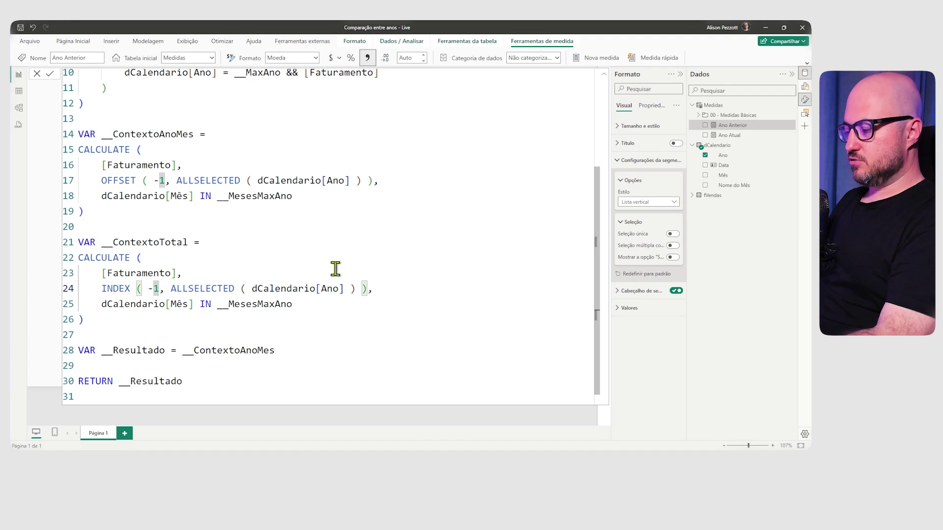
pyautogui.press('Left')
pyautogui.press('BackSpace')
pyautogui.press('Right')
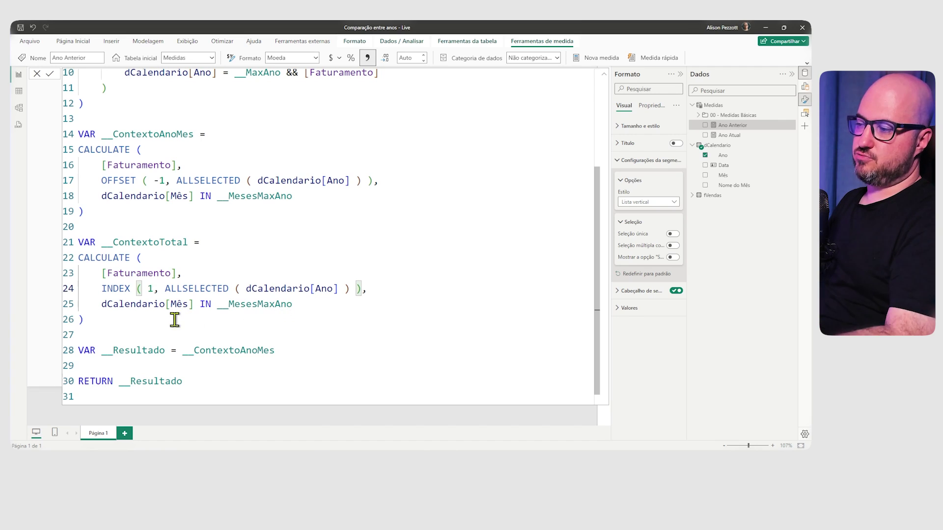
# Step: Set __Resultado to __ContextoTotal, commit the measure and return to the report visuals
pyautogui.click(129, 312)
pyautogui.doubleClick(155, 244)
pyautogui.hotkey('ctrl', 'c')
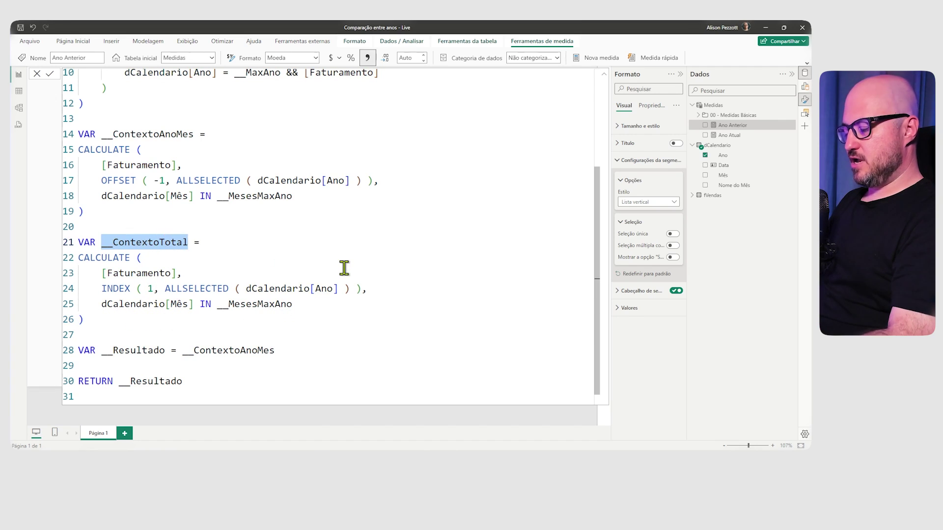
pyautogui.scroll(-1, 274, 362)
pyautogui.doubleClick(233, 336)
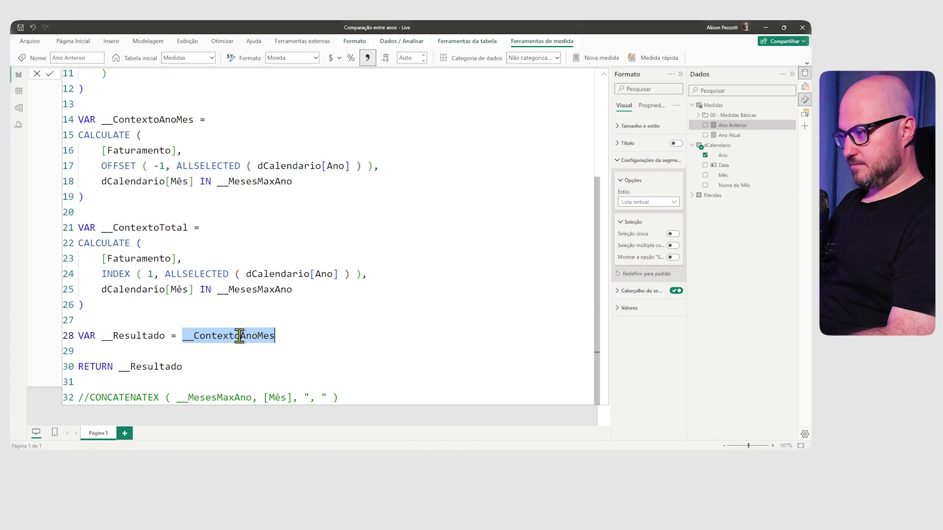
pyautogui.hotkey('ctrl', 'v')
pyautogui.click(50, 74)
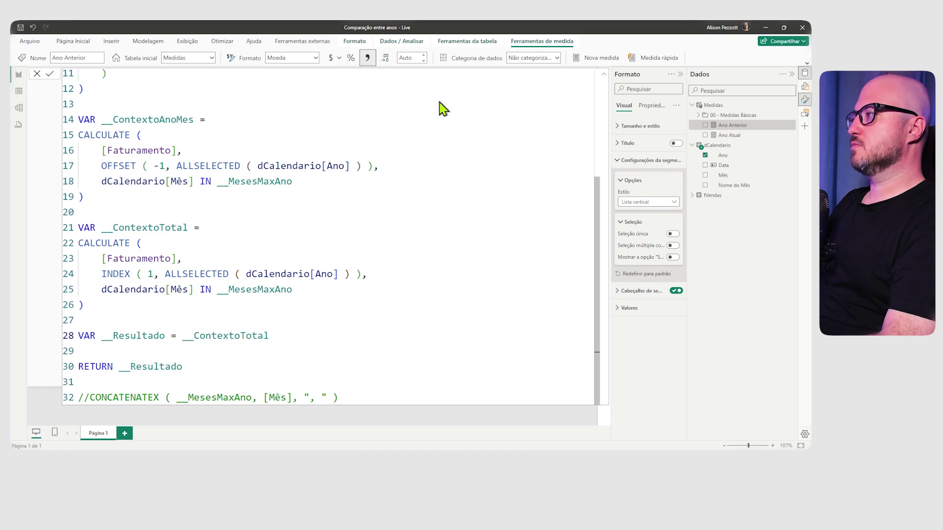
pyautogui.click(603, 75)
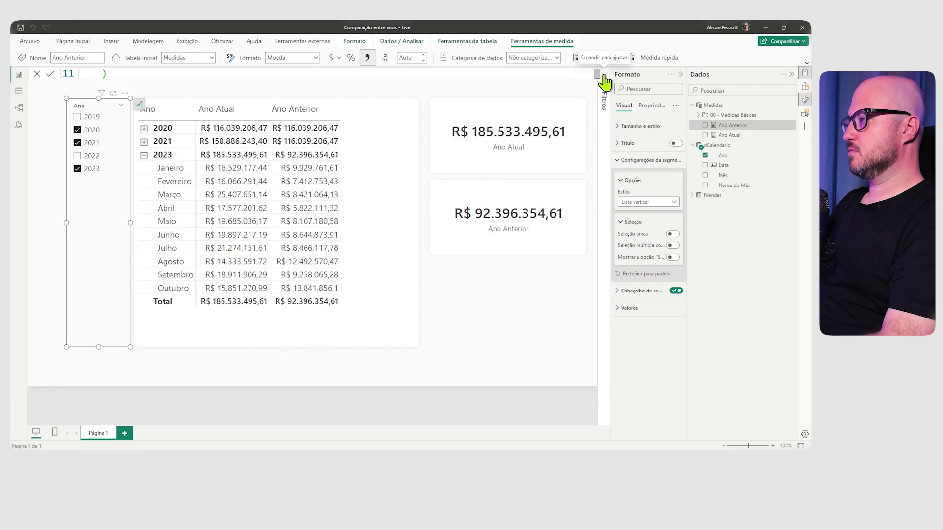
# Step: Check the matrix's Ano Anterior total against the yearly rows, collapsing and re-expanding the months of 2023
pyautogui.click(145, 156)
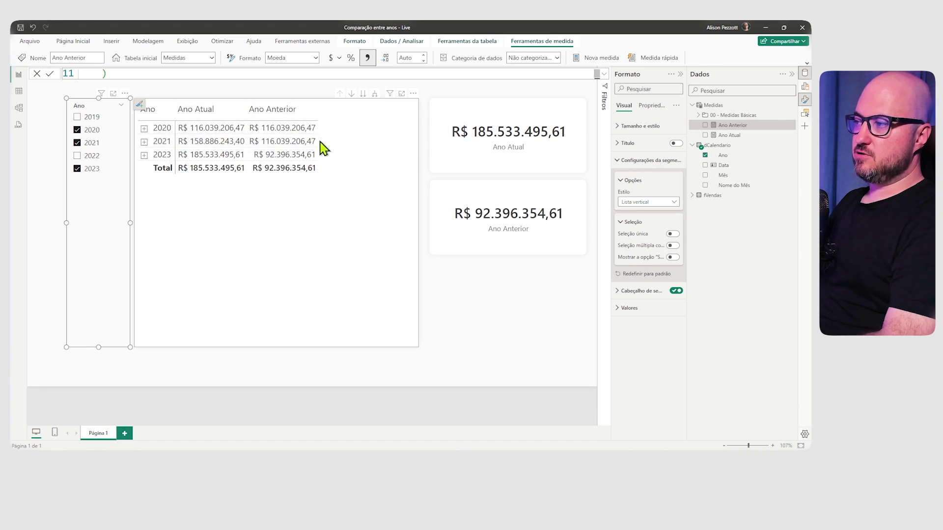
pyautogui.moveTo(307, 168)
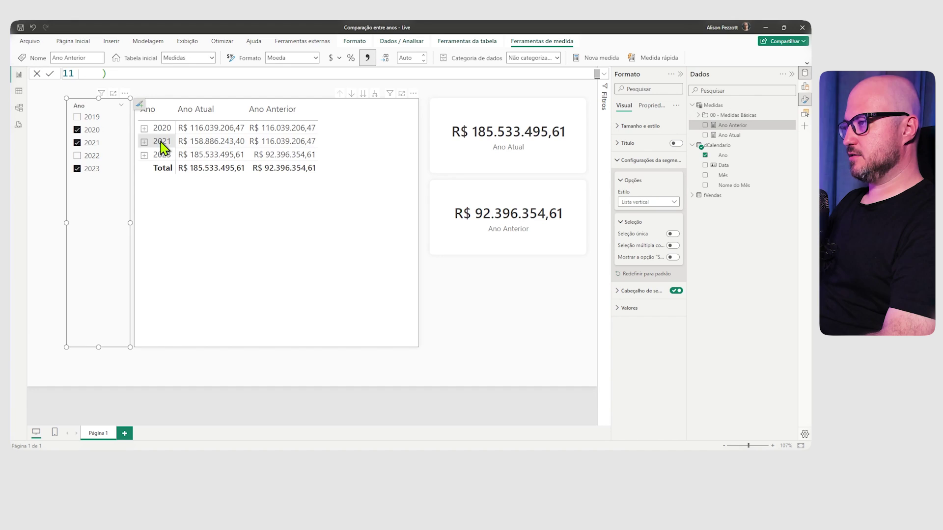
pyautogui.click(144, 155)
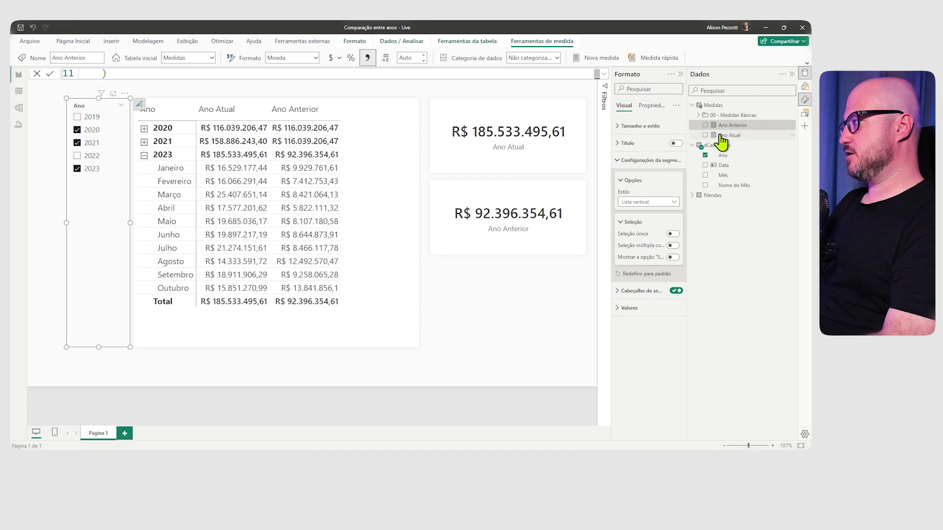
# Step: In the Ano Anterior measure, replace the value of __Resultado with the opening of an IF function on a new line
pyautogui.click(603, 74)
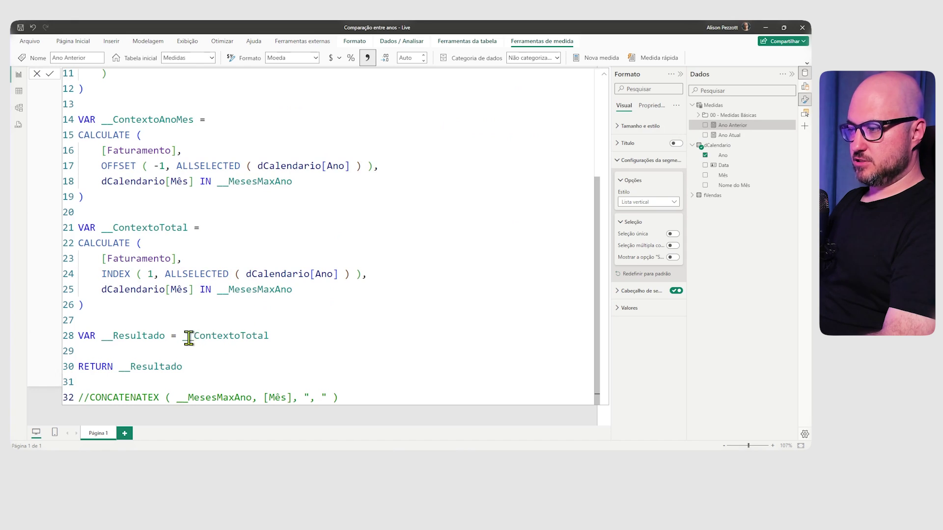
pyautogui.moveTo(184, 337); pyautogui.dragTo(279, 337)
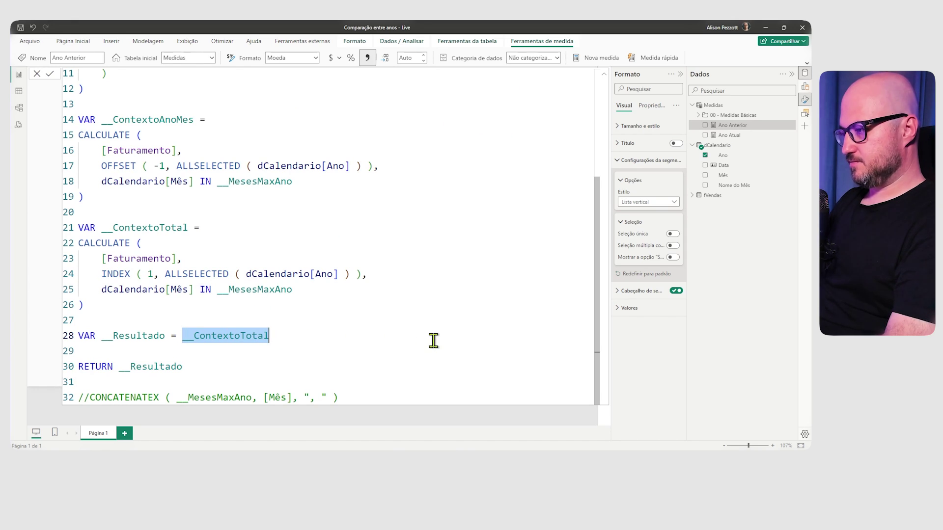
pyautogui.press('Return')
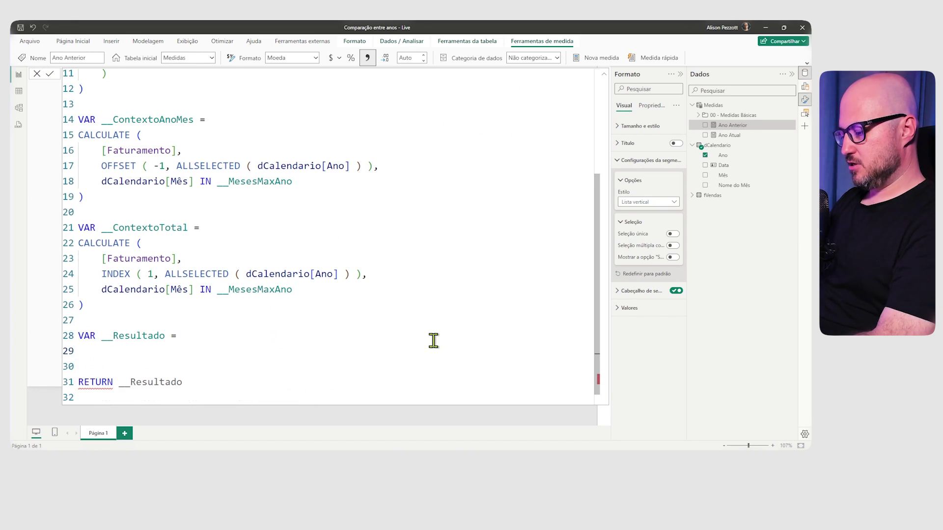
pyautogui.write('IF (')
pyautogui.press('Return')
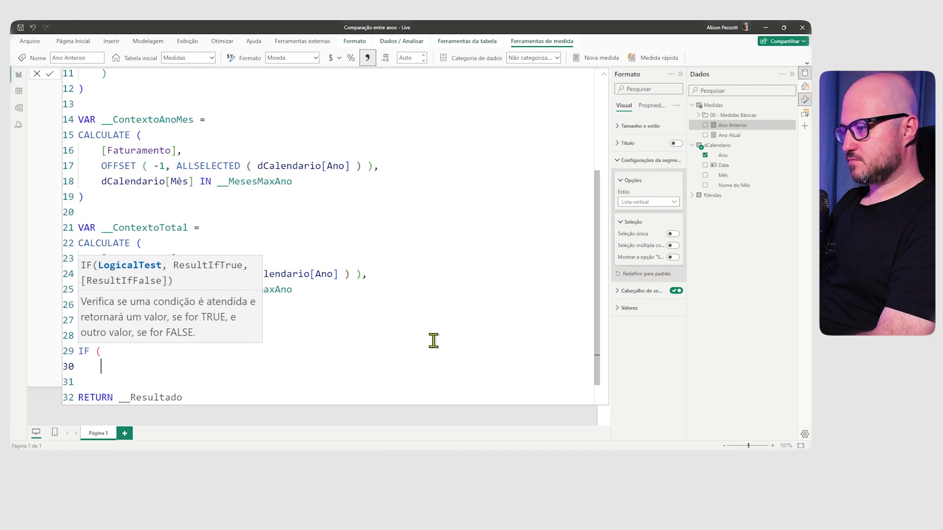
# Step: Enter ISINSCOPE ( dCalendario[Ano] ) || ISINSCOPE ( dCalendario[Nome do Mês] ) as the condition of the IF
pyautogui.write('ISINSCOPE (')
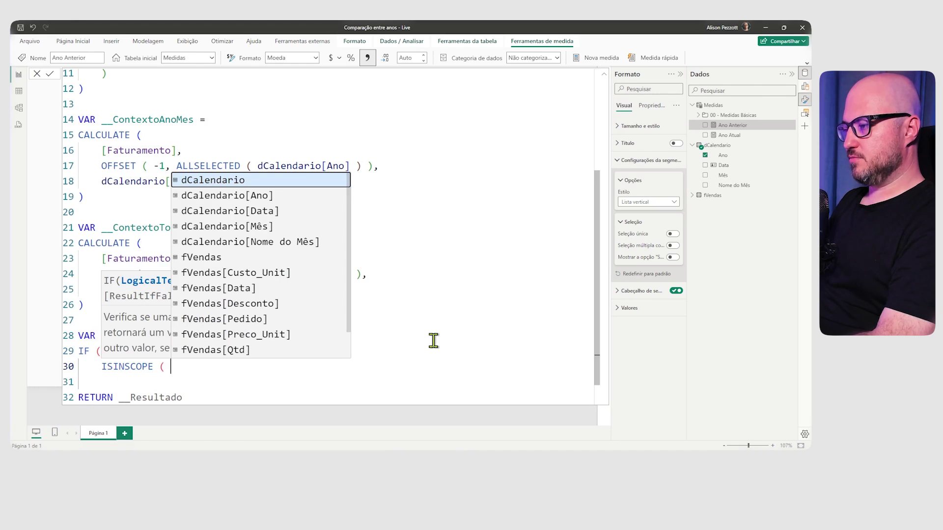
pyautogui.press('Down')
pyautogui.press('Tab')
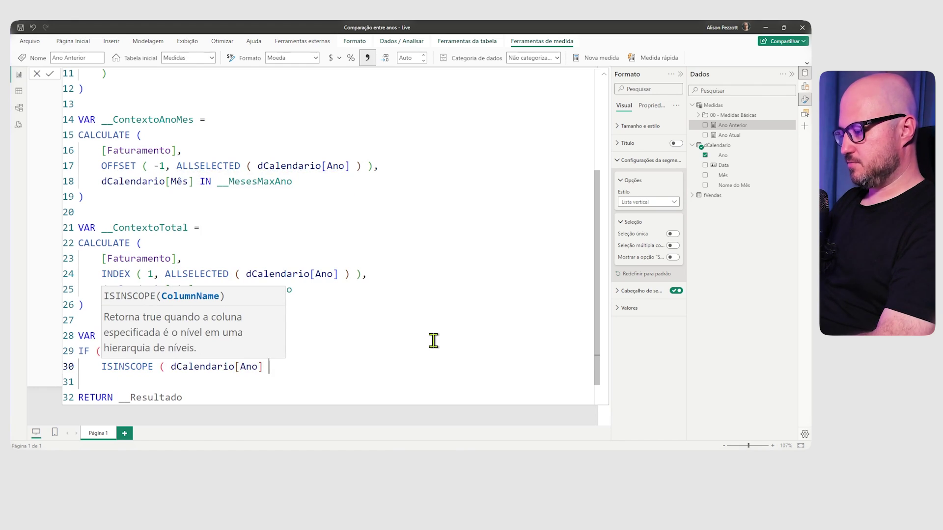
pyautogui.write(') || ')
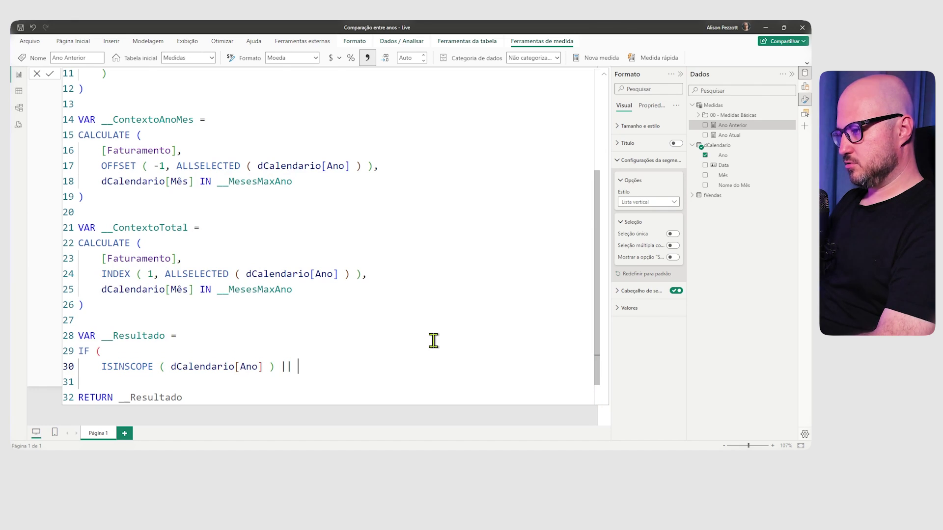
pyautogui.write('ISINSCOPE (')
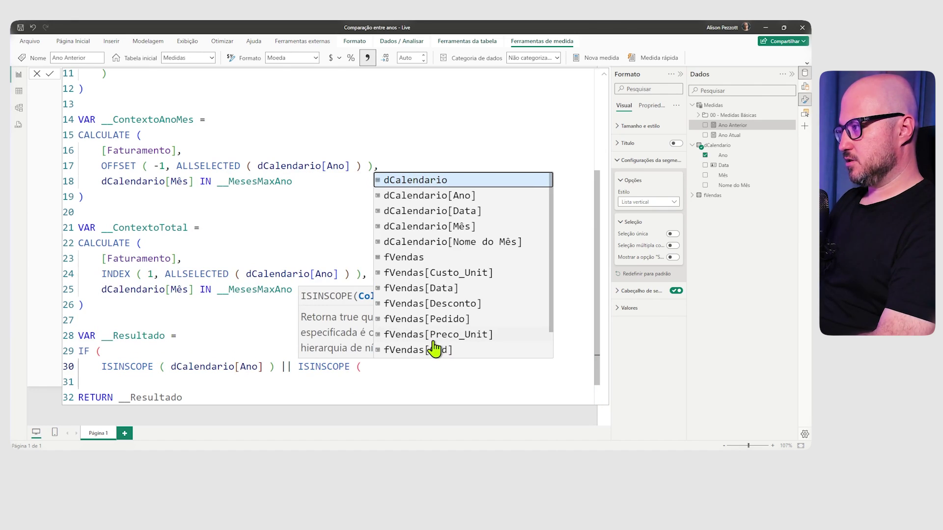
pyautogui.click(432, 242)
pyautogui.write(')')
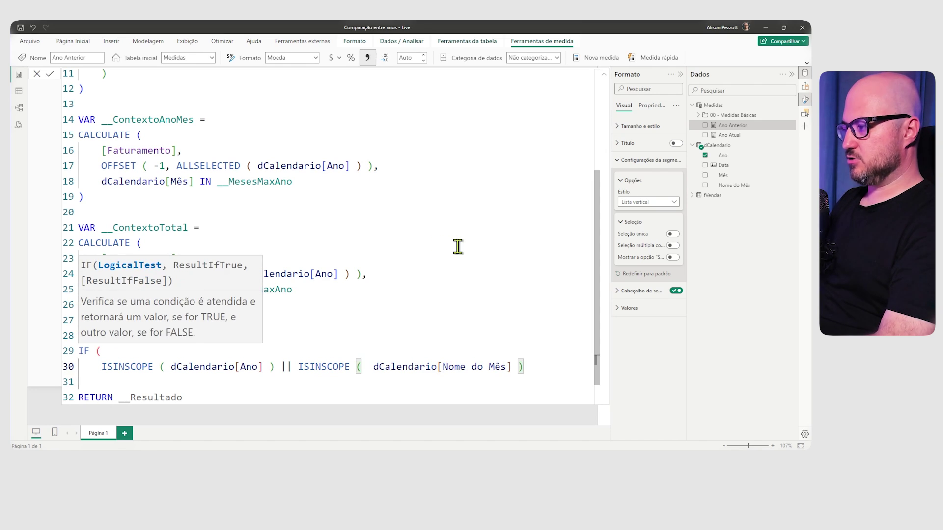
pyautogui.write(',')
pyautogui.press('Return')
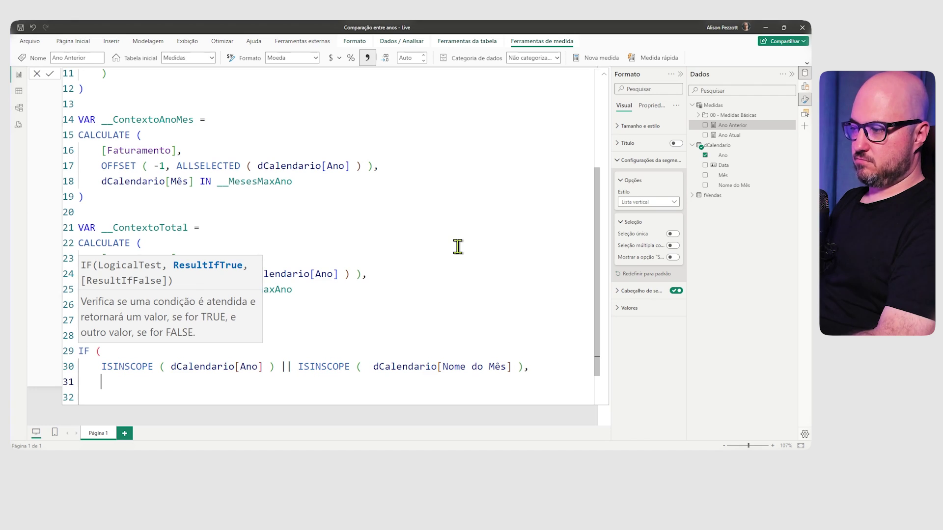
# Step: Complete the IF with __ContextoAnoMes as the true result and __ContextoTotal as the false result, then commit the measure and return to the visuals
pyautogui.write('_')
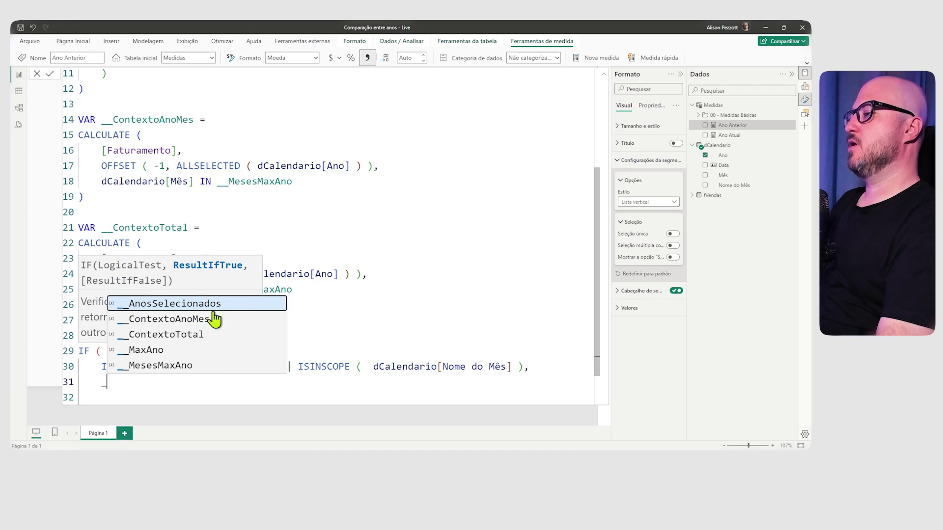
pyautogui.click(186, 320)
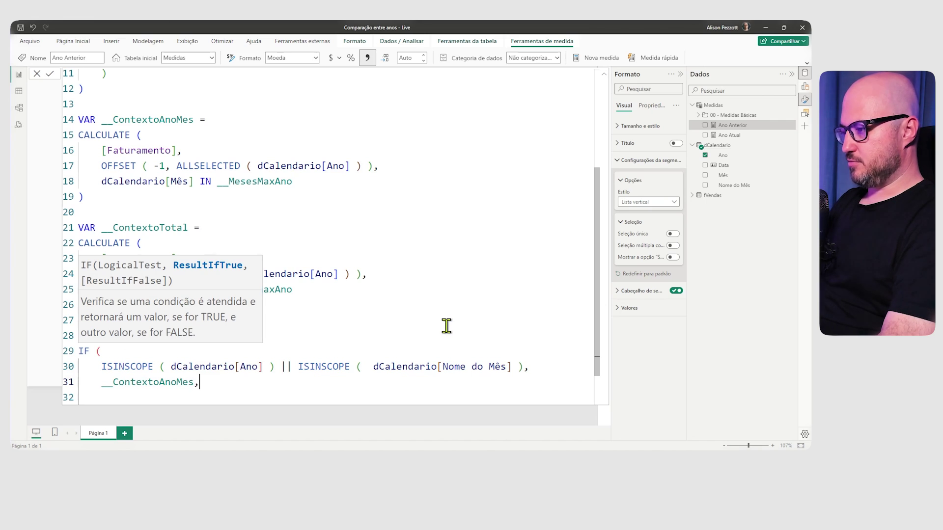
pyautogui.write(',')
pyautogui.press('Return')
pyautogui.write('__')
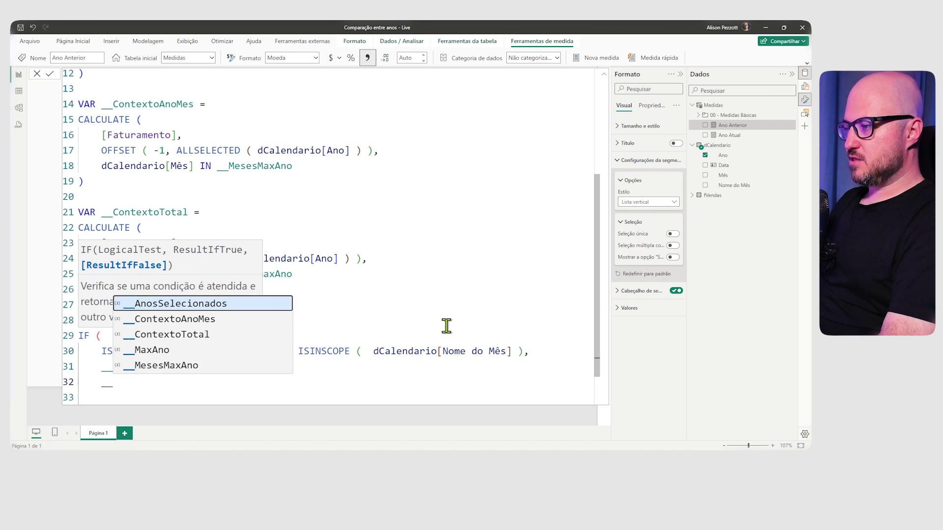
pyautogui.press('Down')
pyautogui.press('Down')
pyautogui.press('Tab')
pyautogui.press('Return')
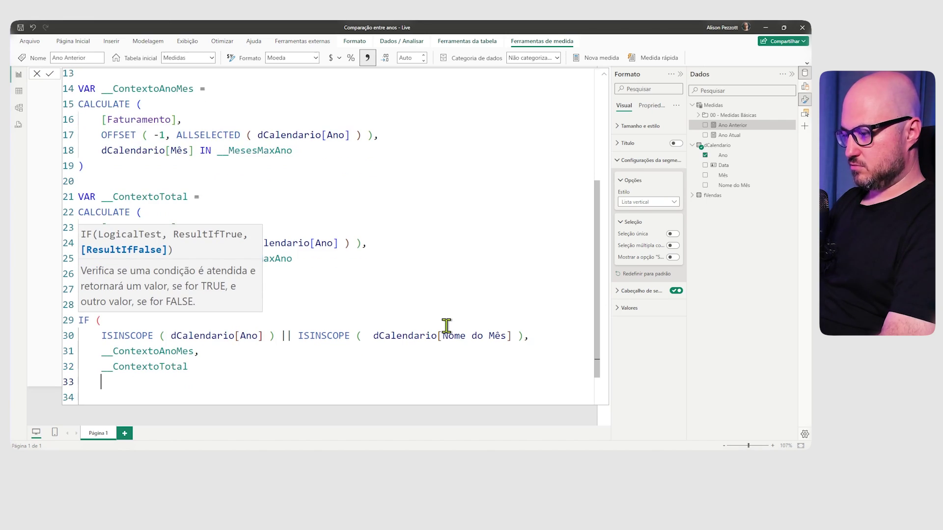
pyautogui.write(')')
pyautogui.scroll(-1, 404, 328)
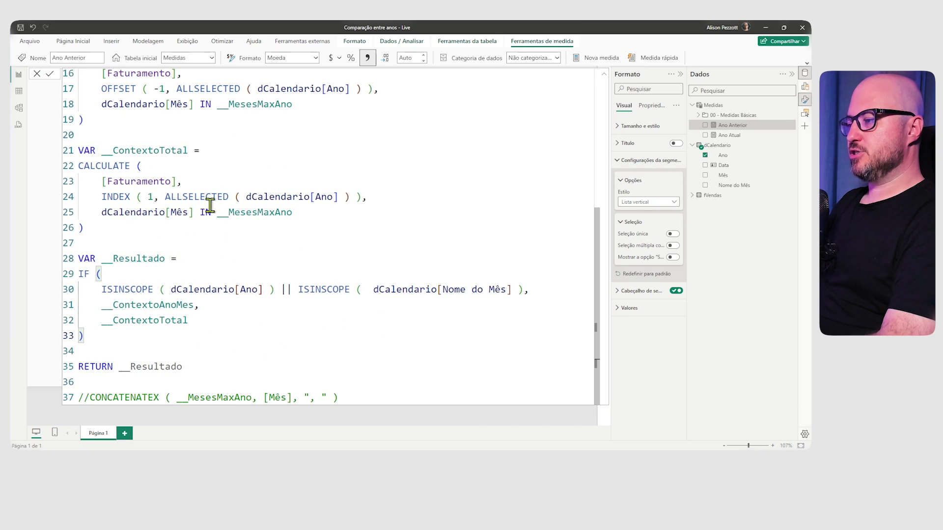
pyautogui.click(50, 74)
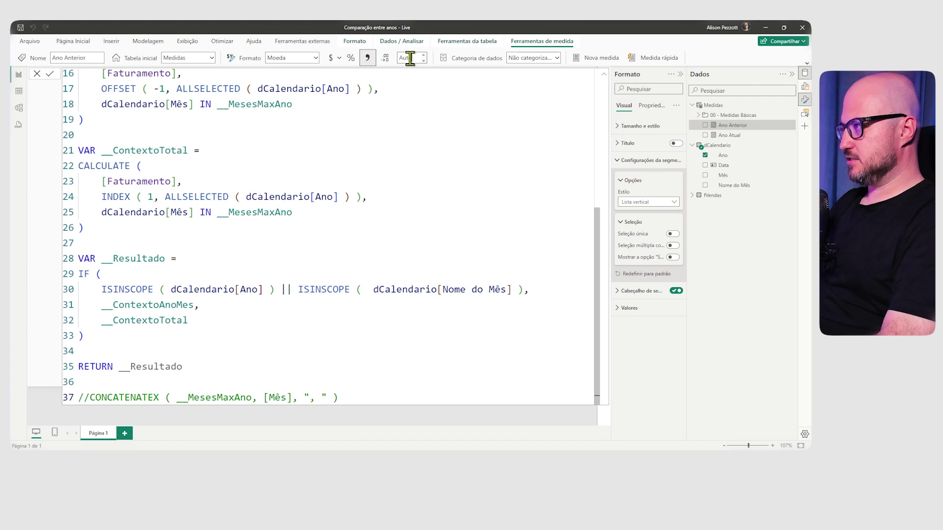
pyautogui.click(602, 76)
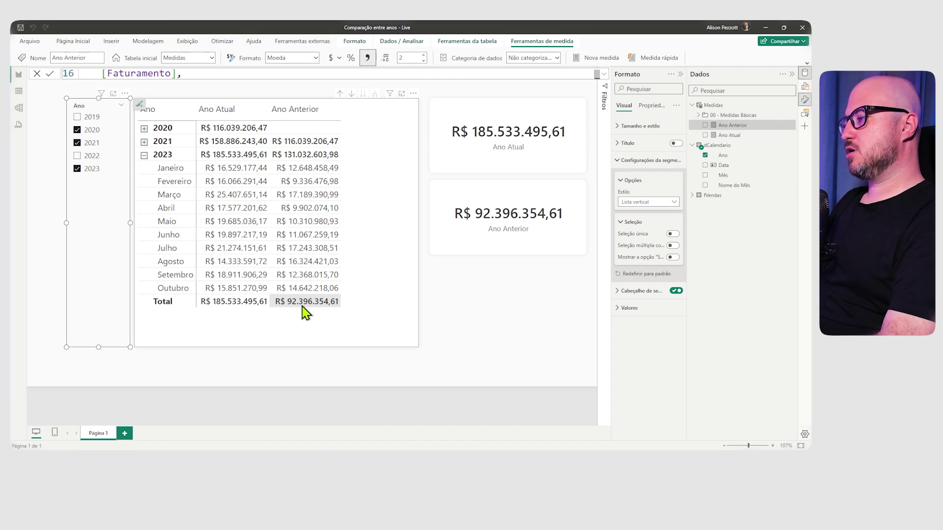
# Step: Toggle 2021 in the Ano slicer to compare the Ano Anterior totals, then clear the slicer's year selection
pyautogui.moveTo(305, 311)
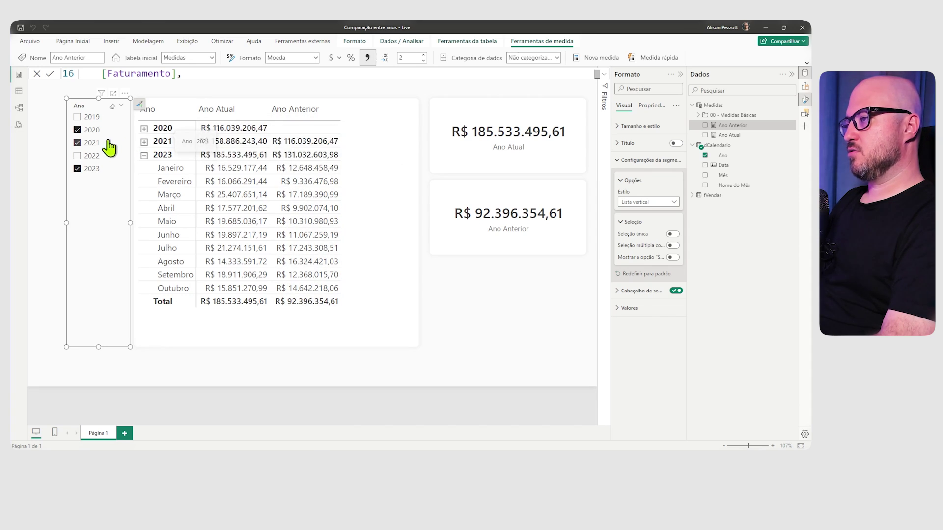
pyautogui.click(77, 143)
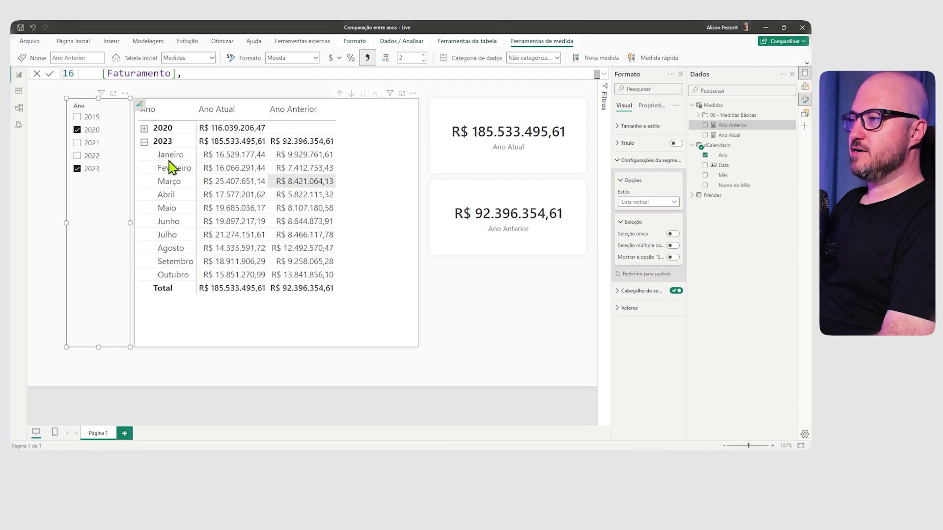
pyautogui.click(96, 148)
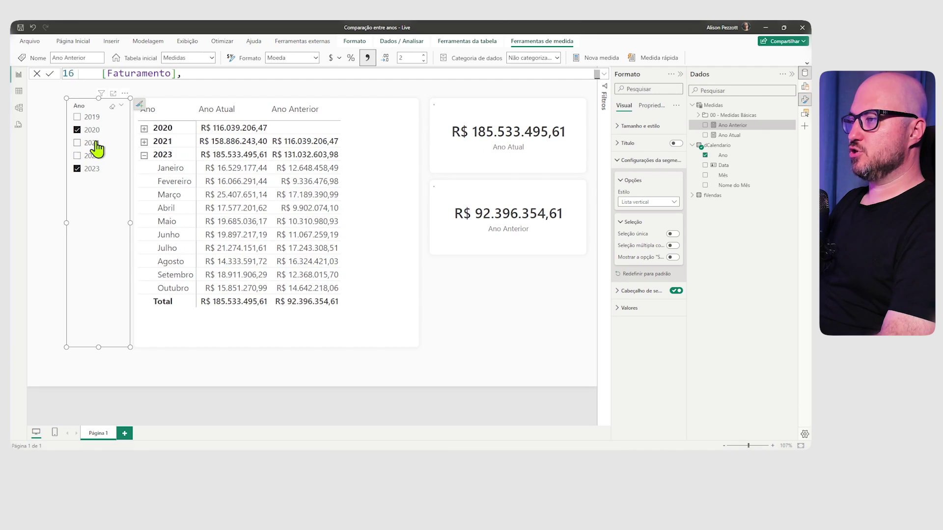
pyautogui.click(97, 148)
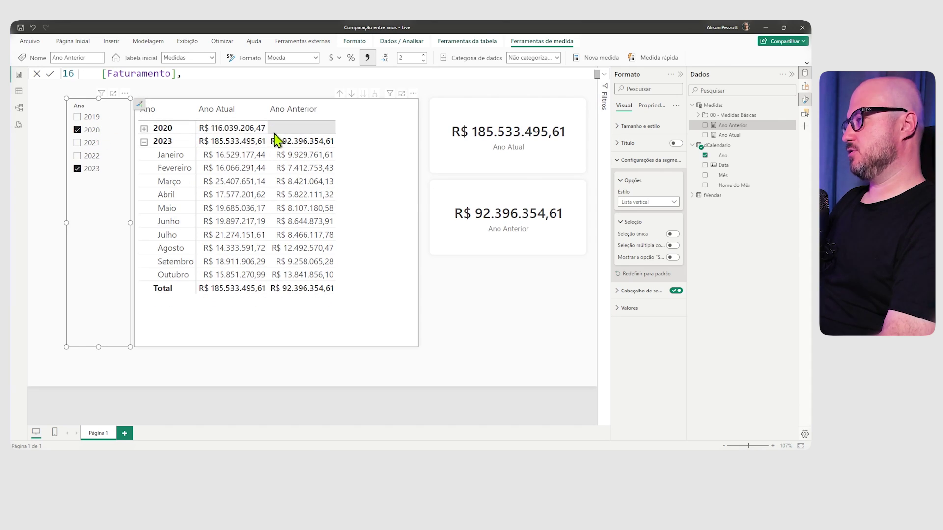
pyautogui.click(113, 107)
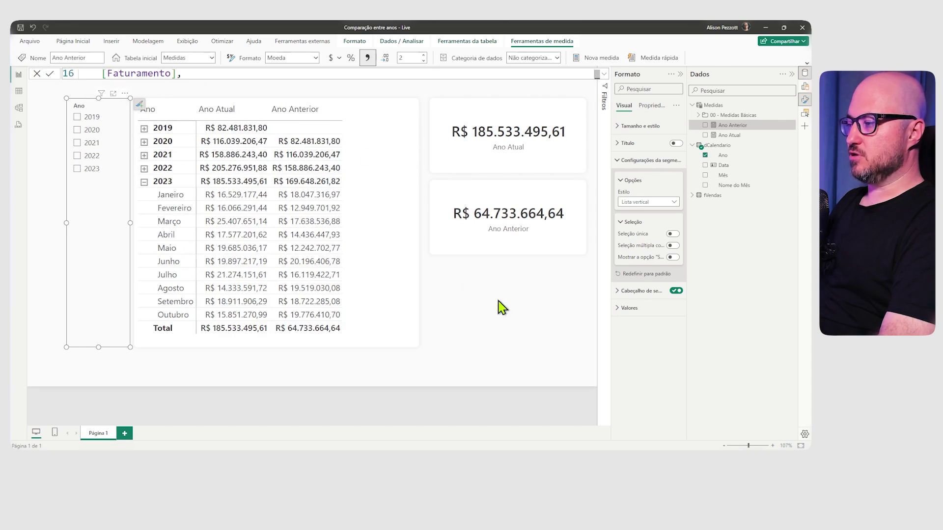
pyautogui.click(503, 324)
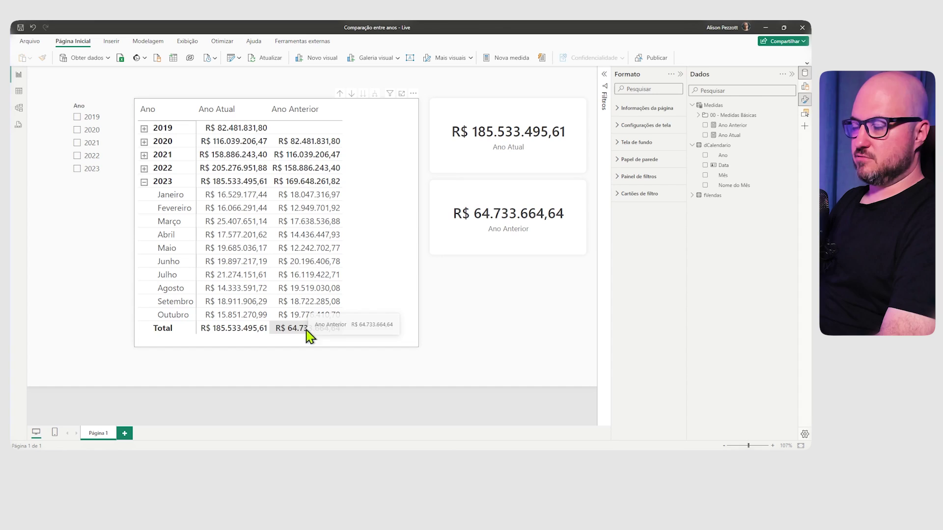
# Step: Reopen the Ano Anterior measure and rename the __ContextoTotal variable declaration as __ContextoTotalComFiltro
pyautogui.click(732, 125)
pyautogui.click(599, 74)
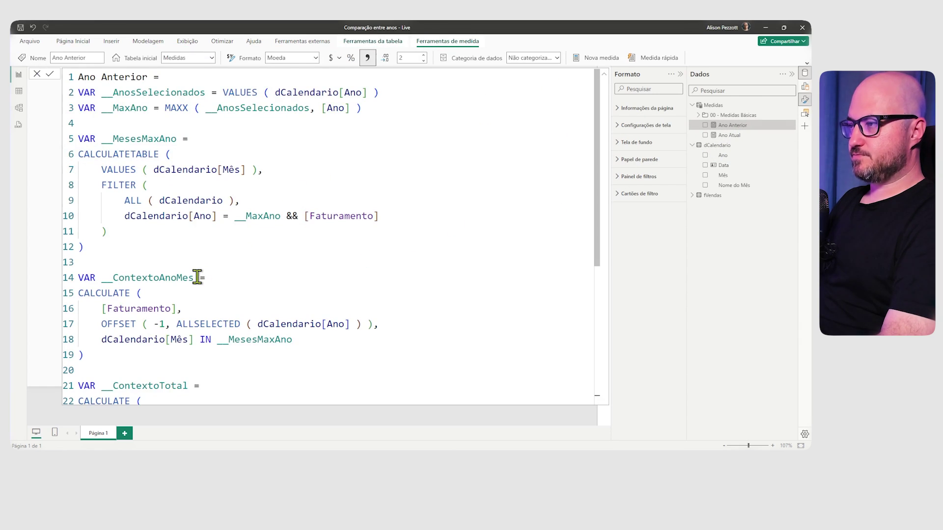
pyautogui.scroll(-4, 197, 277)
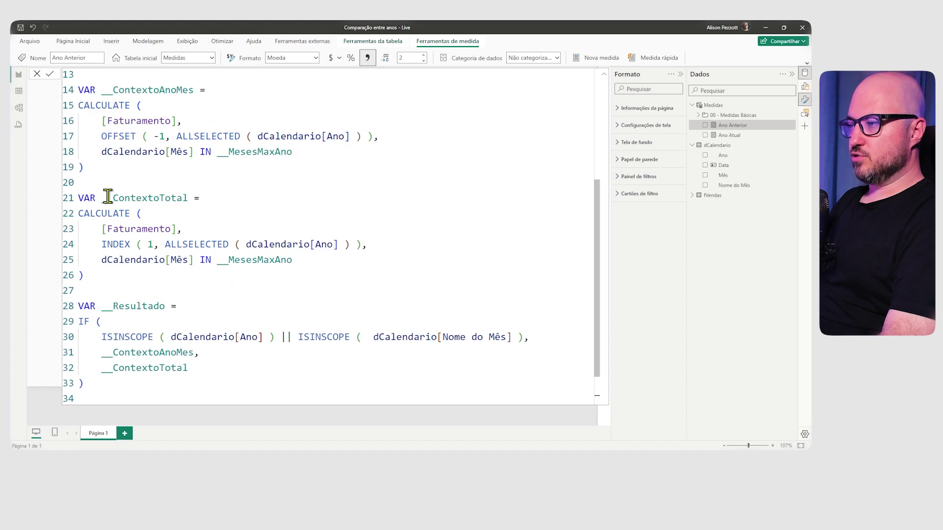
pyautogui.moveTo(95, 275); pyautogui.dragTo(84, 244)
pyautogui.click(186, 195)
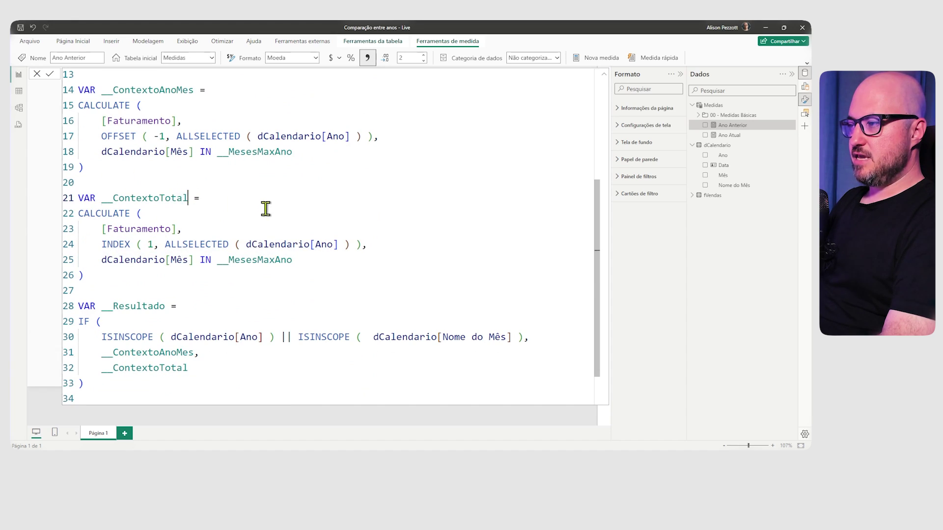
pyautogui.write('ComFiltro')
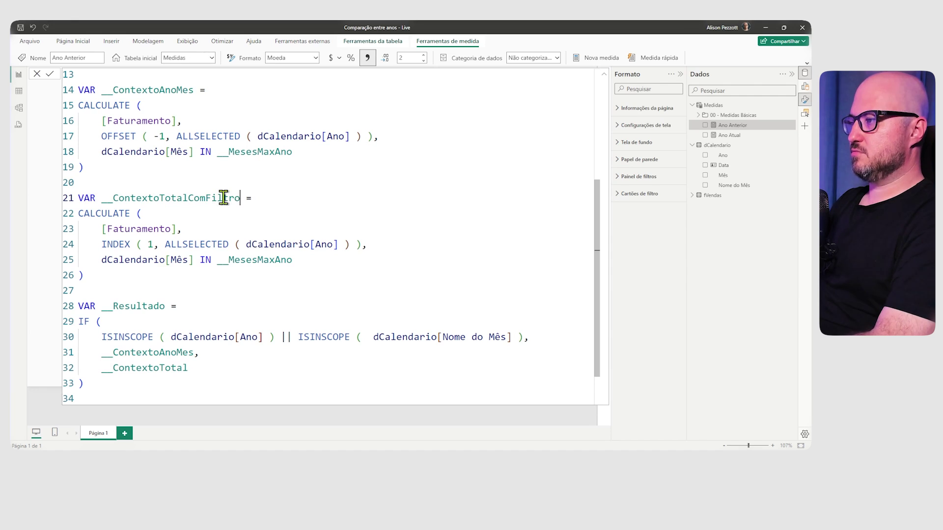
# Step: Duplicate the __ContextoTotalComFiltro variable block below itself and name the copy __ContextoTotalSemFiltro
pyautogui.moveTo(86, 276); pyautogui.dragTo(67, 198)
pyautogui.hotkey('ctrl', 'c')
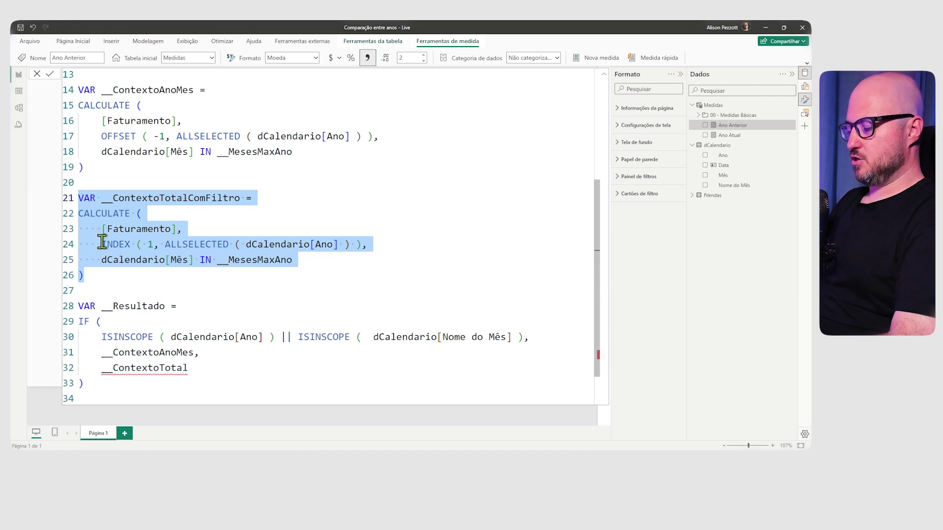
pyautogui.click(109, 276)
pyautogui.press('Return')
pyautogui.press('Return')
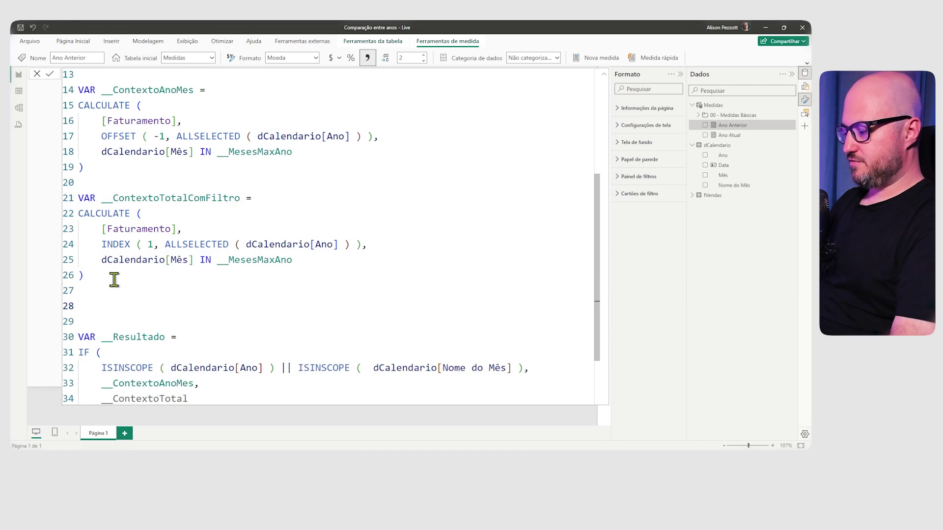
pyautogui.hotkey('ctrl', 'v')
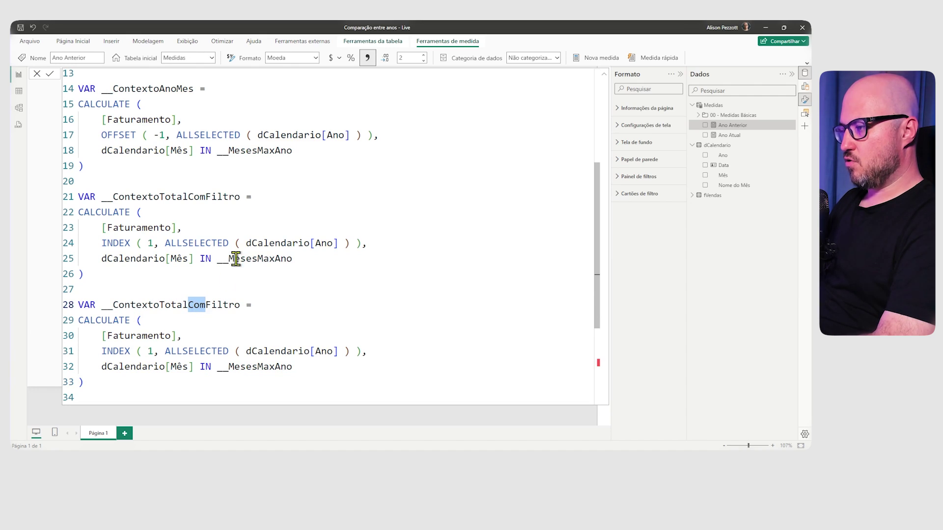
pyautogui.write('Sem')
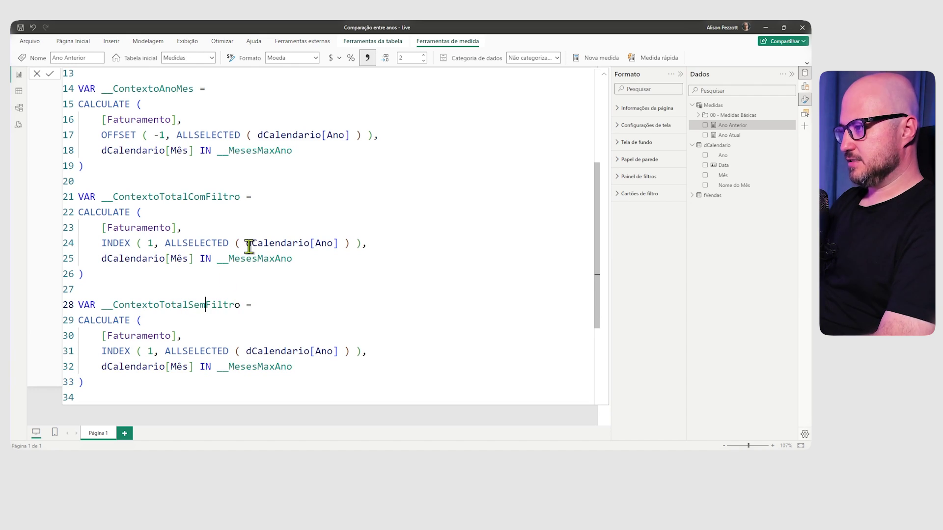
# Step: Set the INDEX position in the __ContextoTotalSemFiltro variable to -2
pyautogui.click(216, 338)
pyautogui.scroll(-4, 263, 307)
pyautogui.scroll(5, 146, 335)
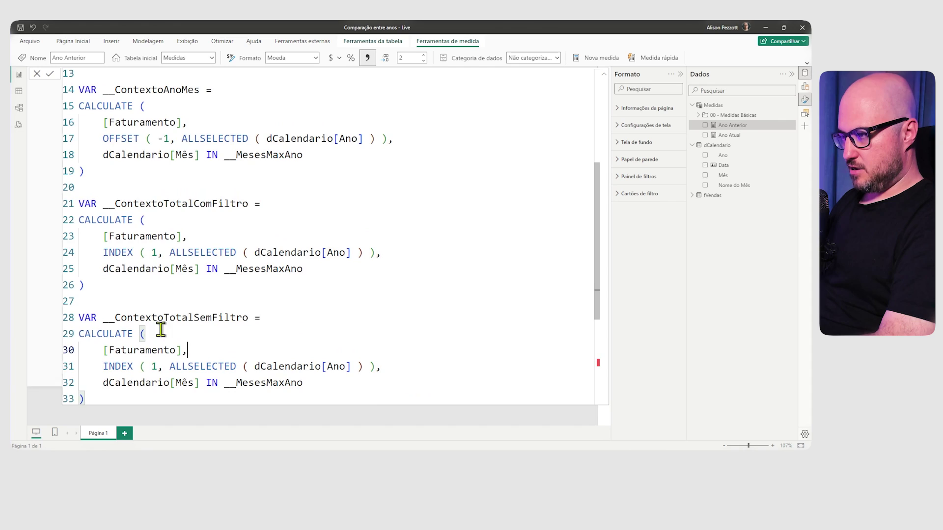
pyautogui.scroll(-3, 161, 330)
pyautogui.click(141, 271)
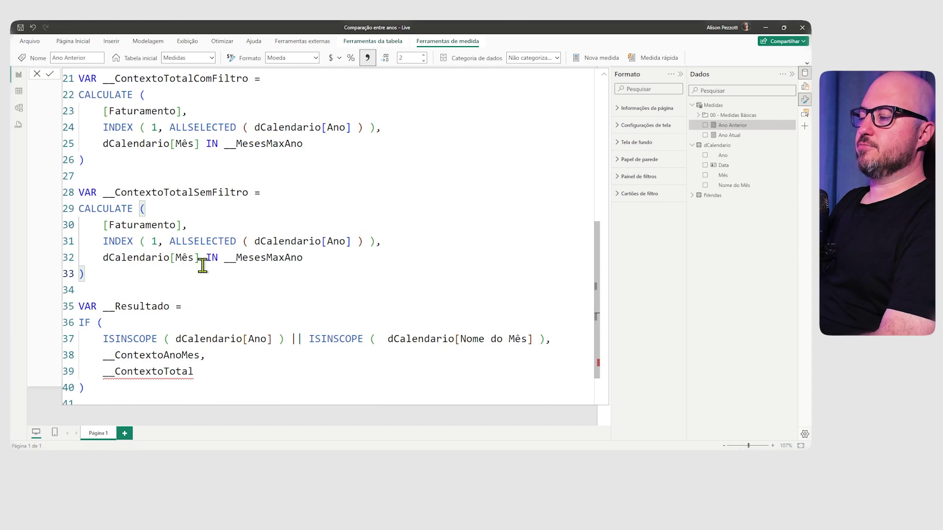
pyautogui.click(157, 241)
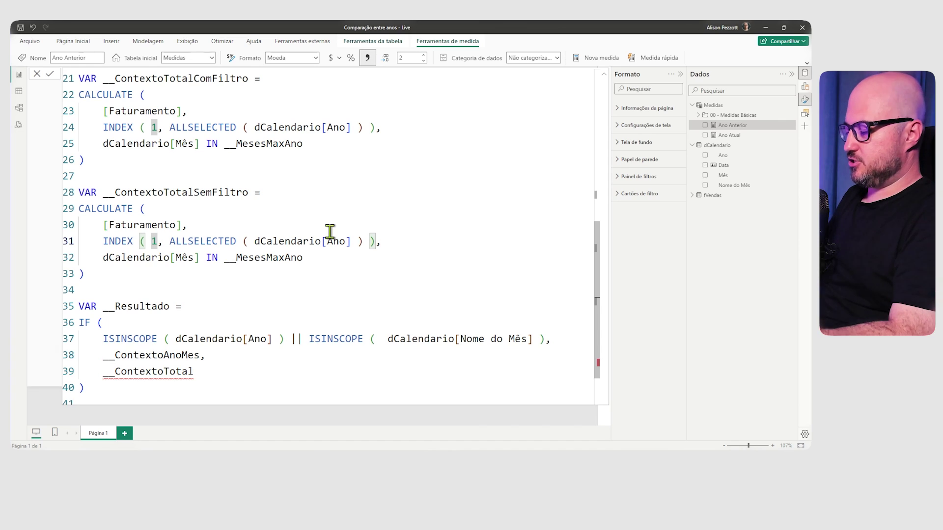
pyautogui.press('BackSpace')
pyautogui.write('-2')
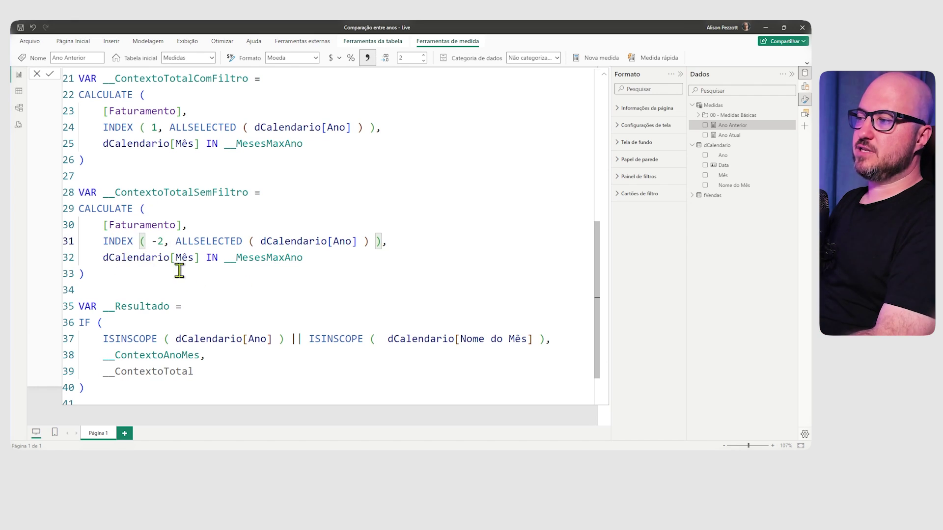
pyautogui.click(265, 268)
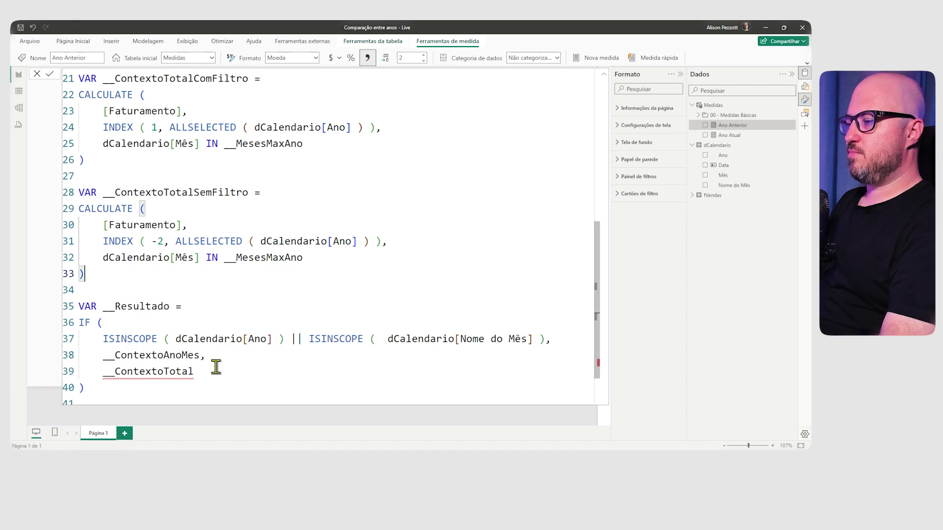
# Step: Remove the __ContextoTotal reference from the false result of the IF in __Resultado
pyautogui.scroll(-1, 138, 314)
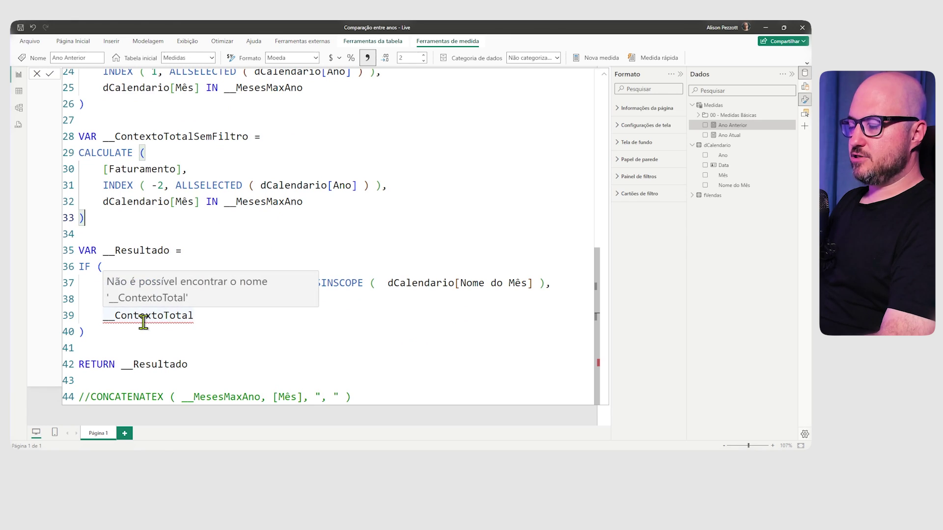
pyautogui.click(360, 298)
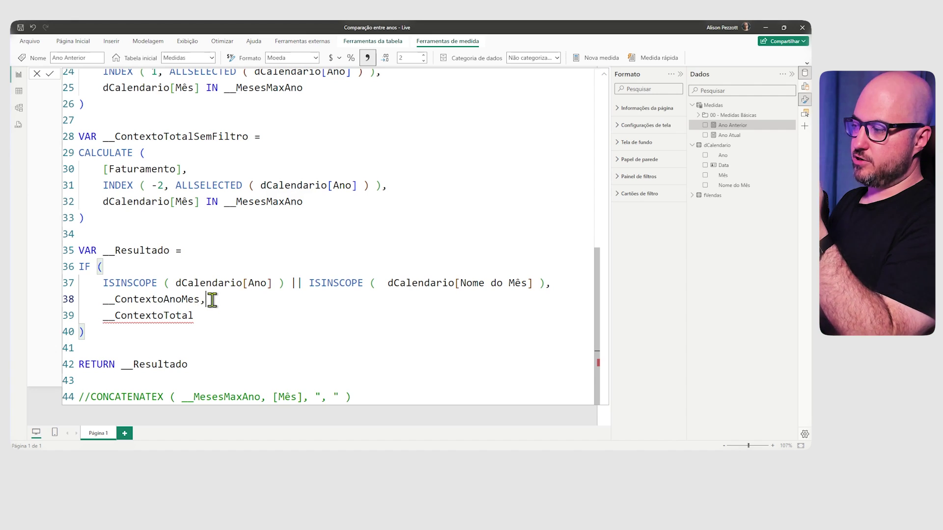
pyautogui.doubleClick(110, 317)
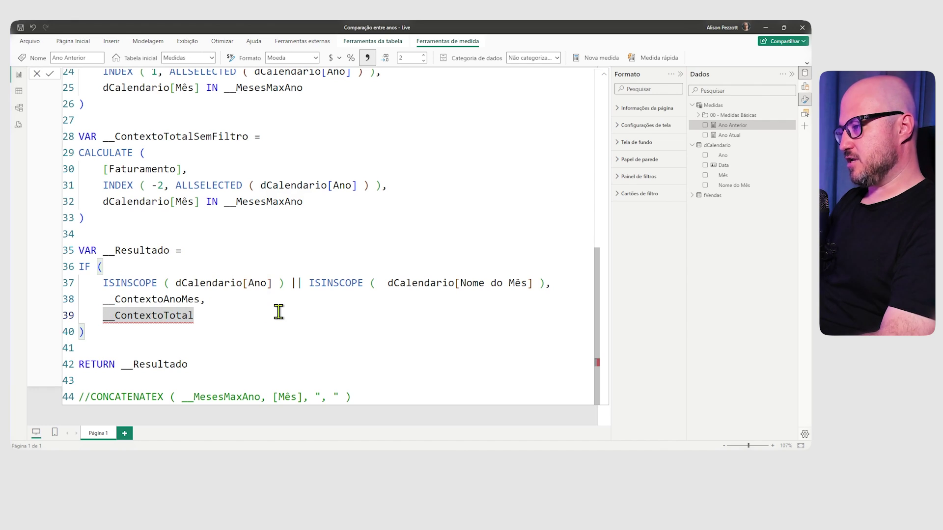
pyautogui.press('Delete')
pyautogui.press('Delete')
pyautogui.press('Delete')
pyautogui.press('Delete')
pyautogui.press('Delete')
pyautogui.press('Delete')
pyautogui.press('Delete')
pyautogui.press('Delete')
pyautogui.press('Delete')
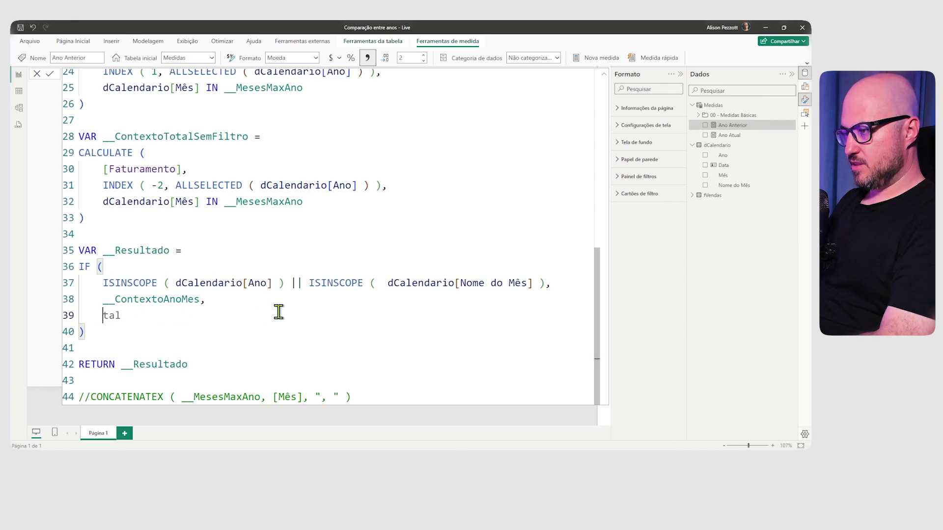
# Step: Enter ISFILTERED ( dCalendario[Ano] ) as the false result of the IF and commit the measure
pyautogui.write('IS')
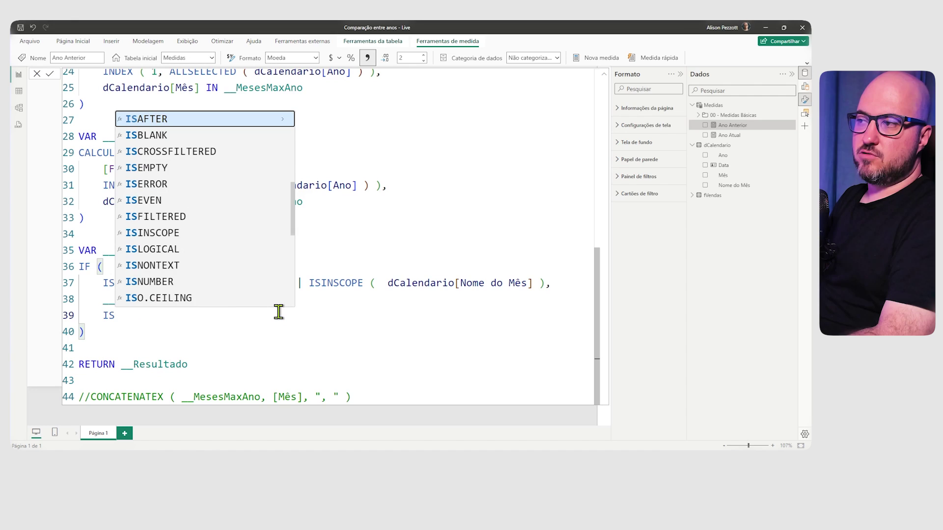
pyautogui.press('Down')
pyautogui.press('Down')
pyautogui.press('Down')
pyautogui.press('Down')
pyautogui.press('Down')
pyautogui.press('Down')
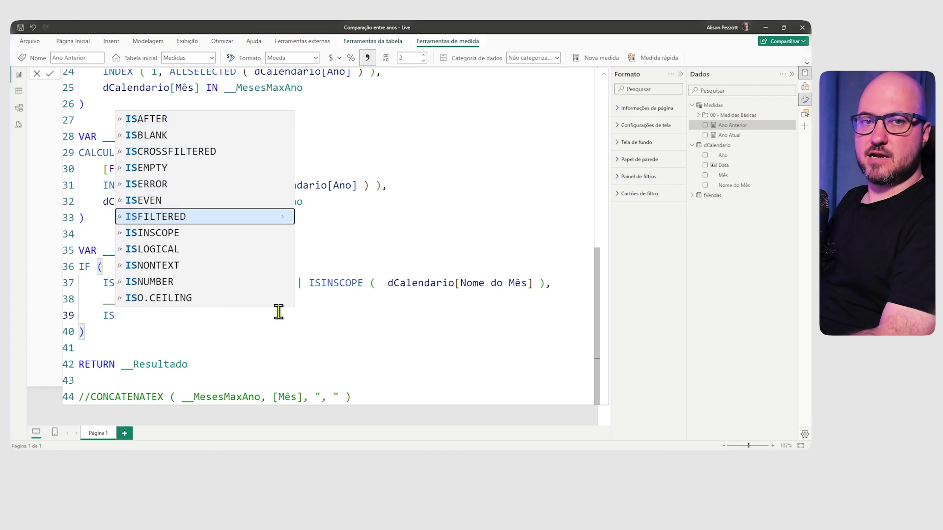
pyautogui.press('Tab')
pyautogui.write('(')
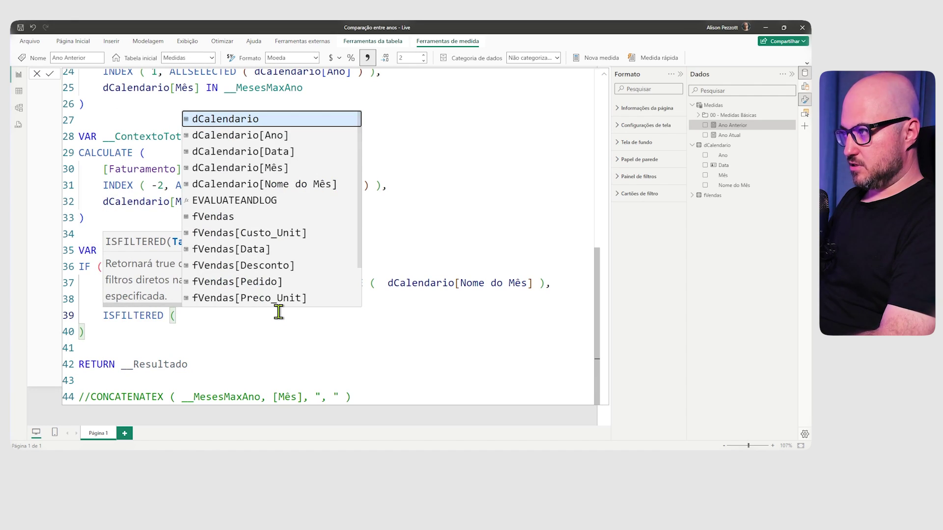
pyautogui.write(' dCalendario[Ano] )')
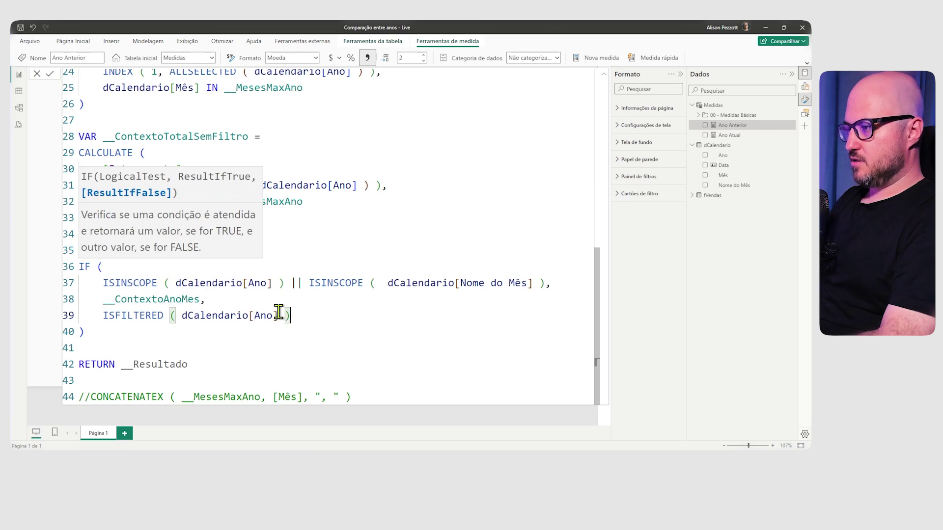
pyautogui.click(50, 75)
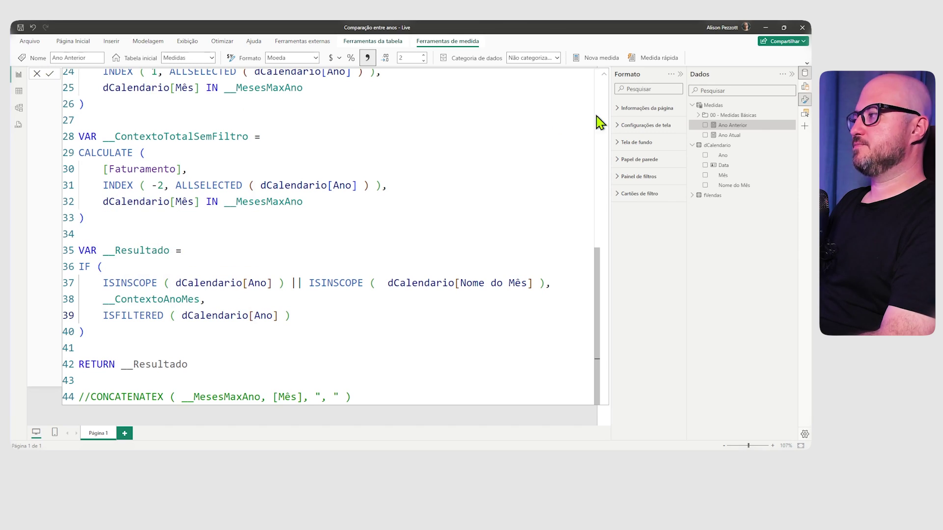
# Step: Test the Ano Anterior total with 2022, 2021 and 2020 selected in the year slicer, and clear all selected years
pyautogui.click(604, 74)
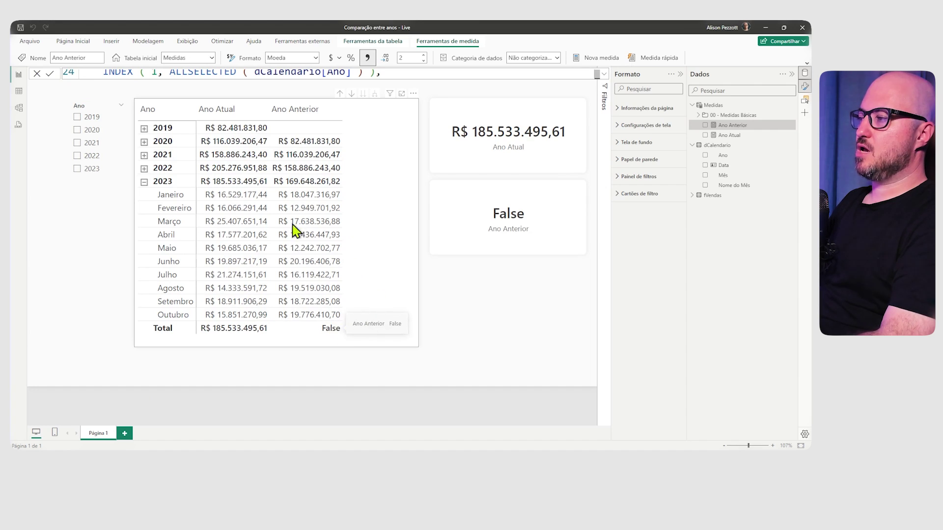
pyautogui.click(77, 156)
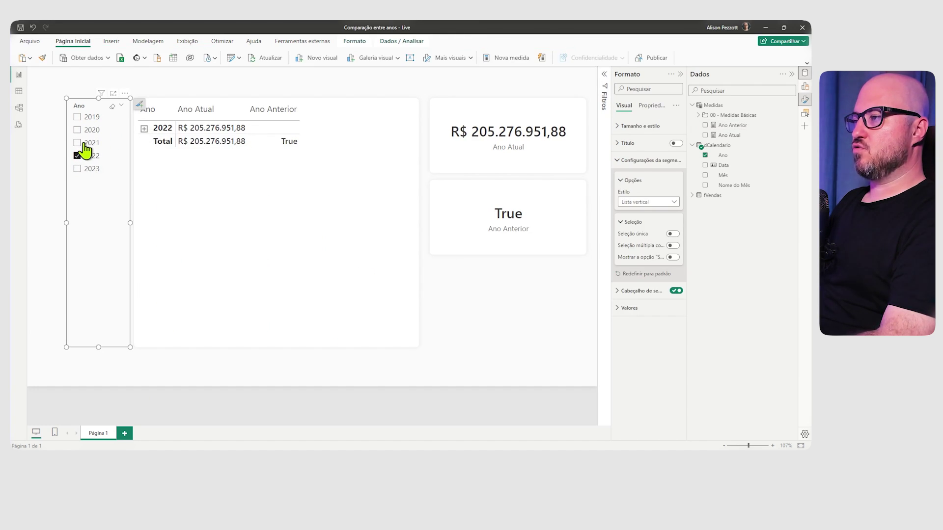
pyautogui.click(84, 143)
pyautogui.click(86, 130)
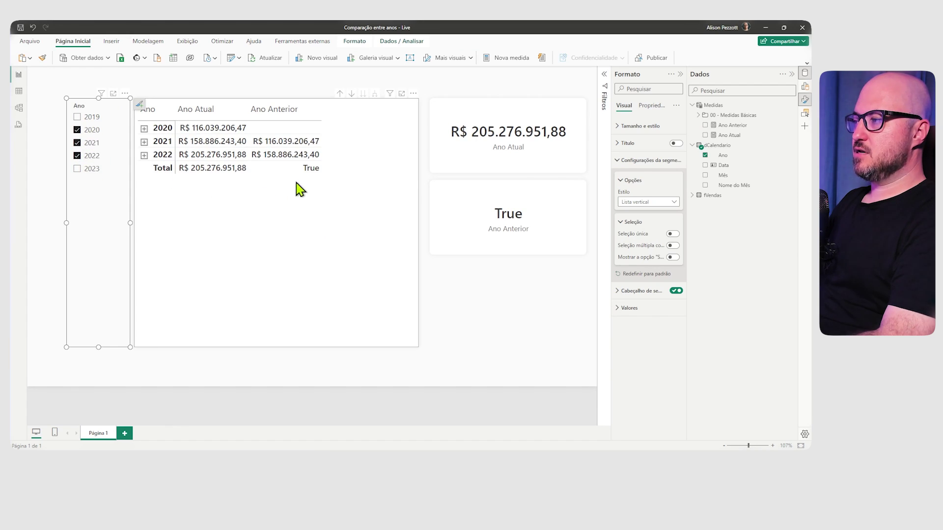
pyautogui.click(86, 157)
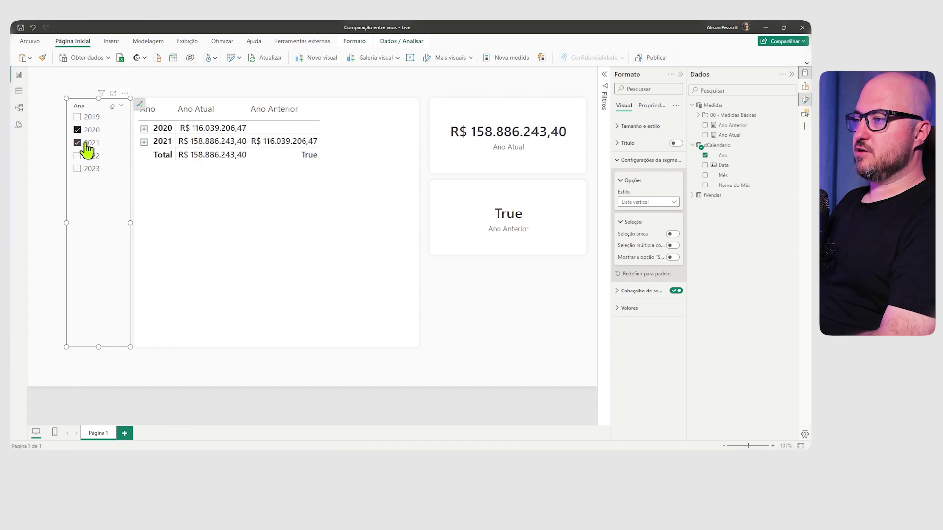
pyautogui.click(87, 143)
pyautogui.click(87, 130)
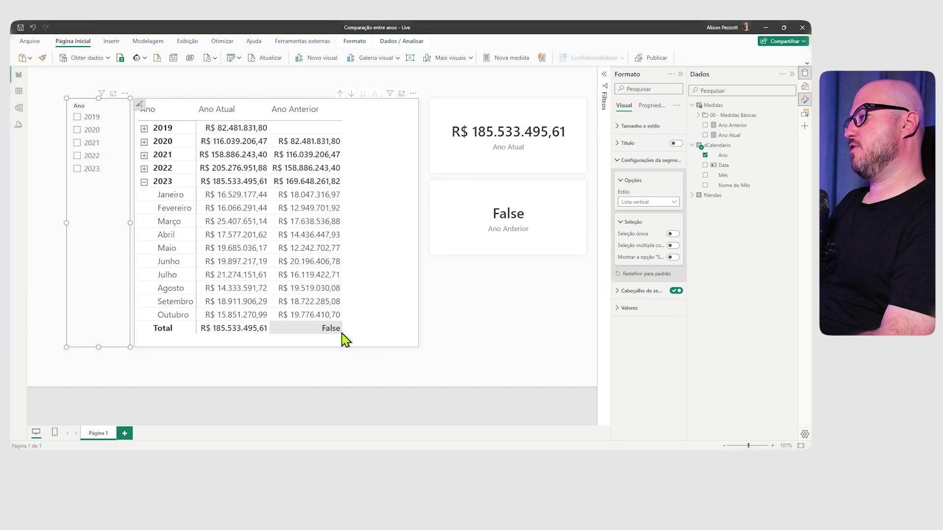
# Step: Reopen the Ano Anterior measure and wrap ISFILTERED ( dCalendario[Ano] ) in __Resultado as the condition of a nested IF
pyautogui.click(732, 156)
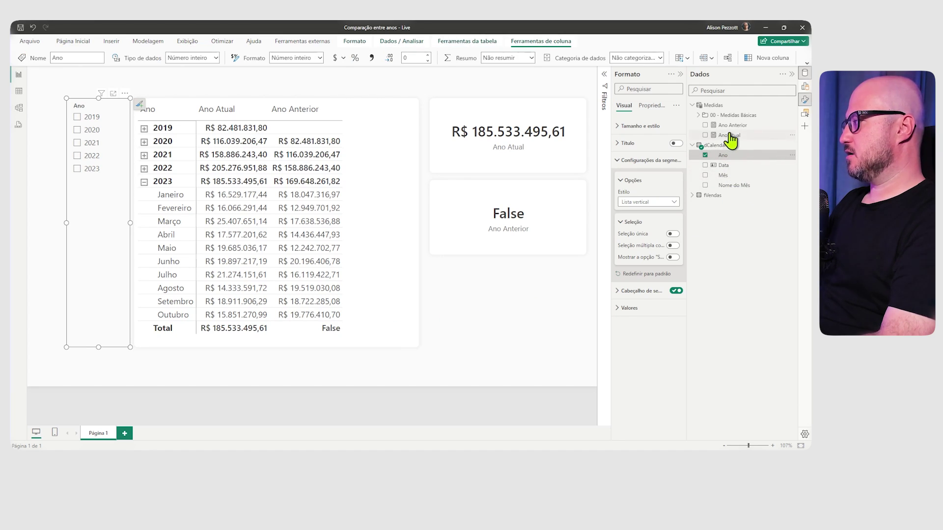
pyautogui.click(731, 125)
pyautogui.click(604, 76)
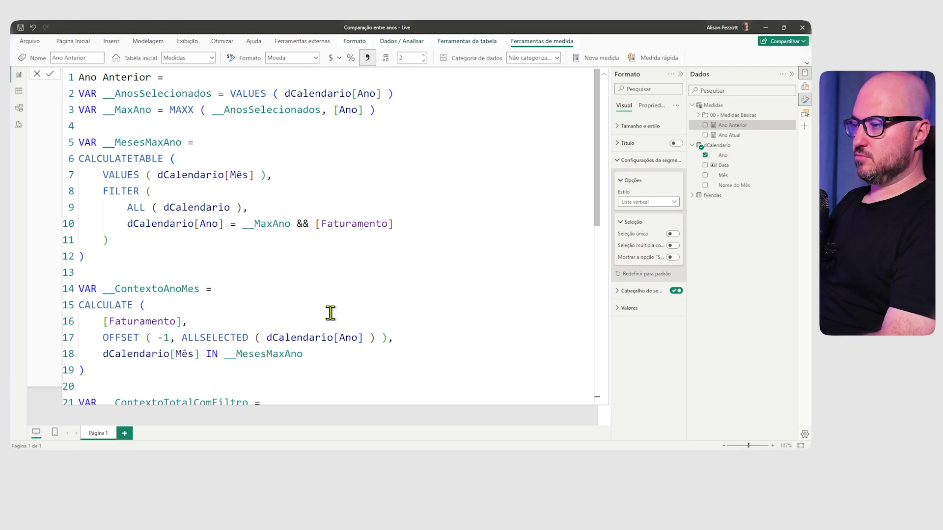
pyautogui.scroll(-7, 330, 312)
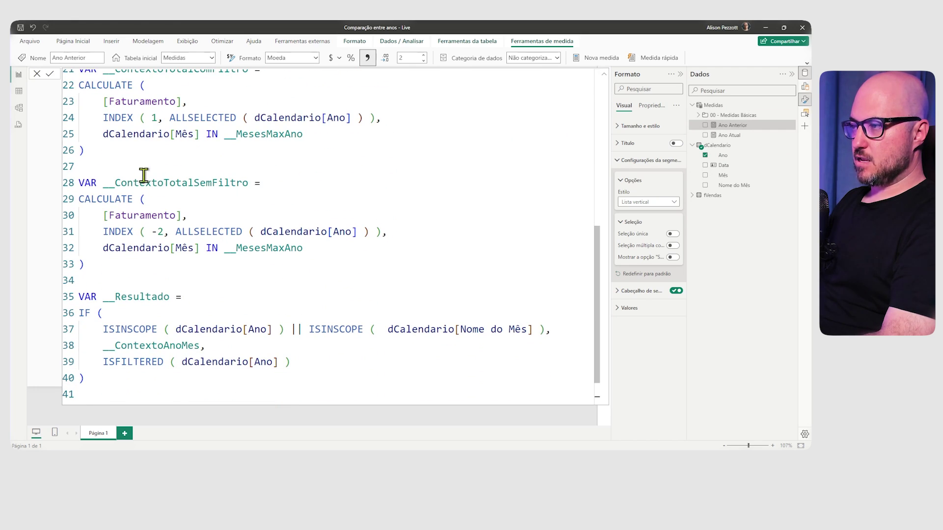
pyautogui.click(103, 364)
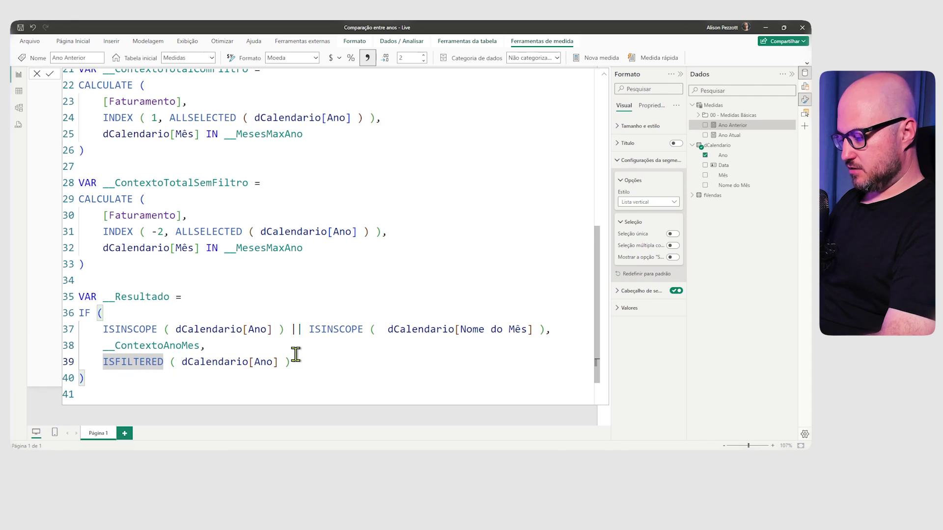
pyautogui.write('IF')
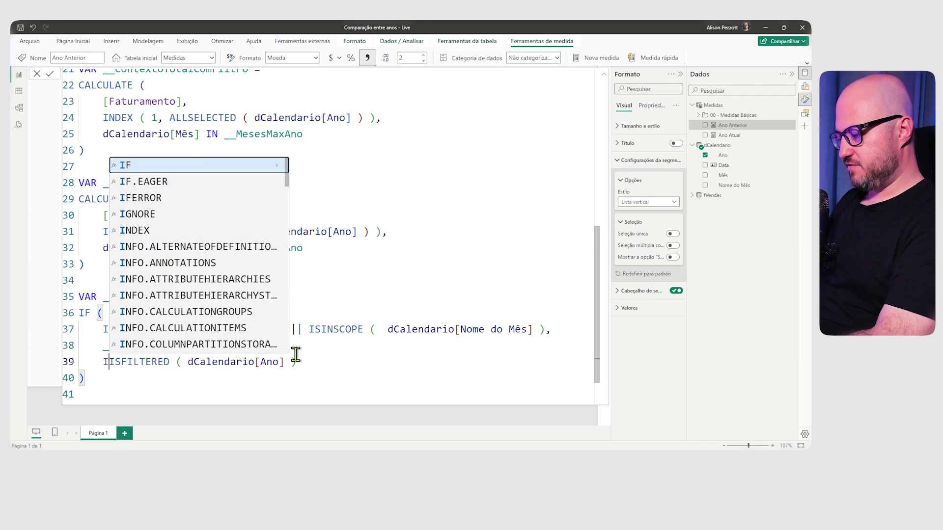
pyautogui.write(' (')
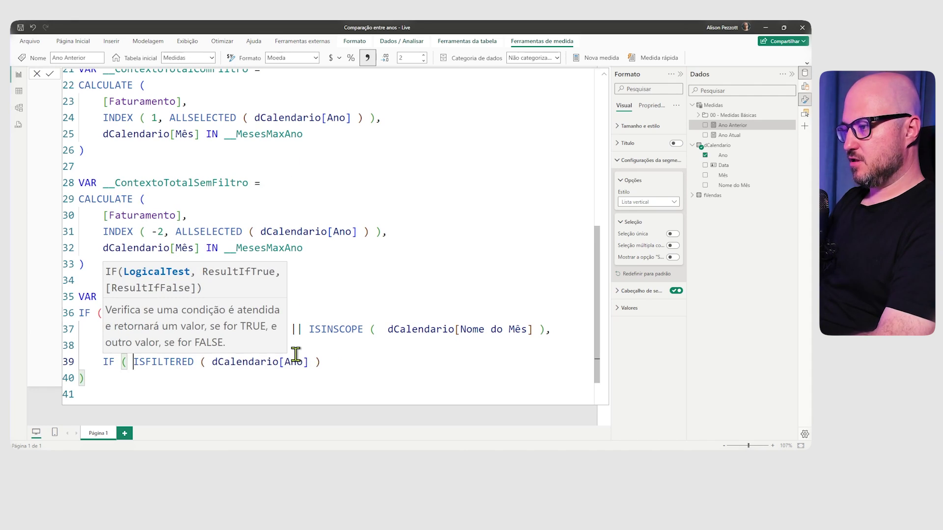
pyautogui.press('Return')
pyautogui.click(343, 378)
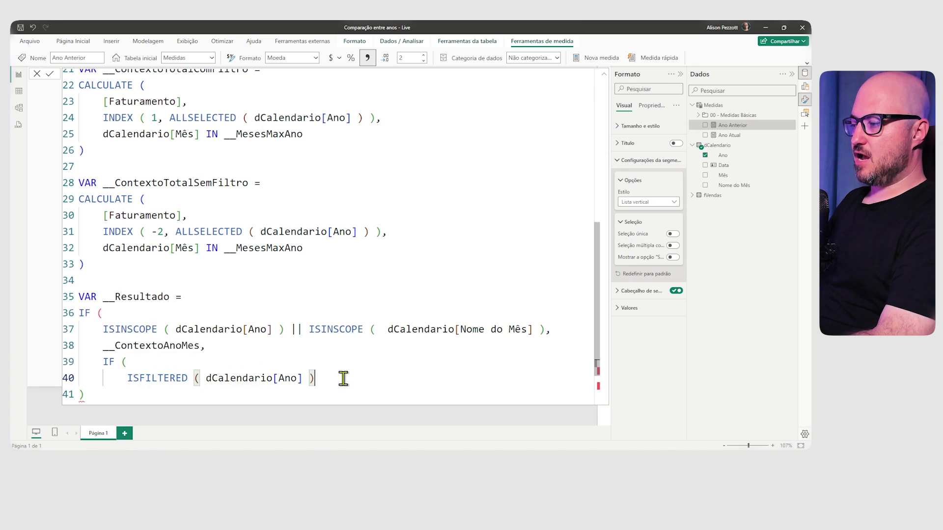
# Step: Complete the nested IF with __ContextoTotalComFiltro as the true result and __ContextoTotalSemFiltro as the false result, and close its parenthesis
pyautogui.write(',')
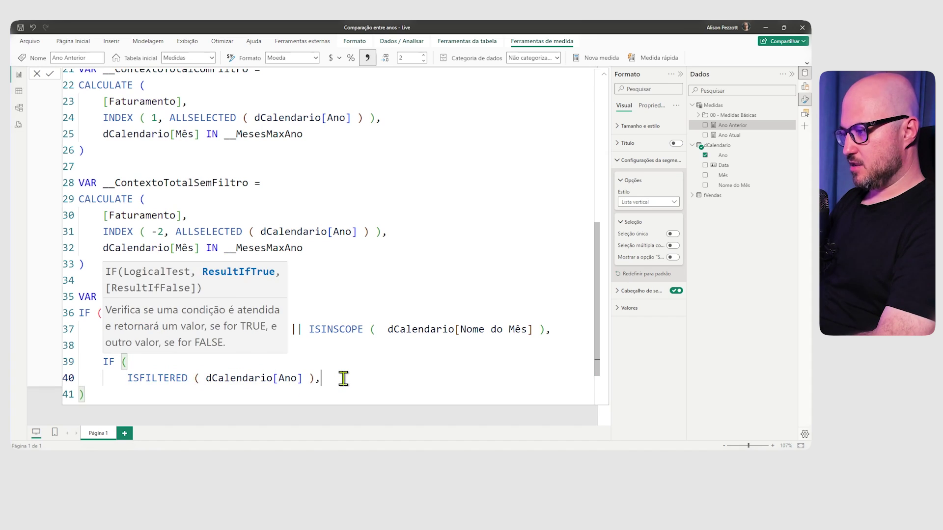
pyautogui.press('Return')
pyautogui.write('__')
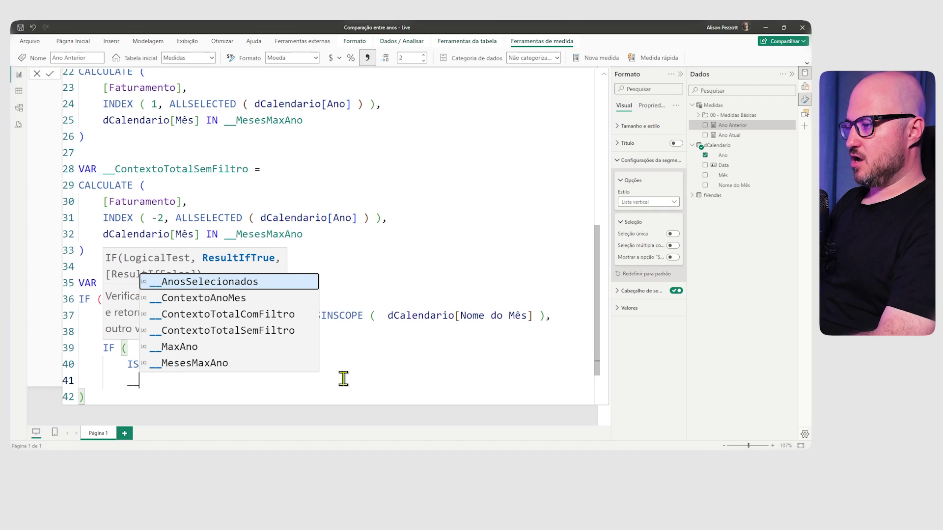
pyautogui.click(259, 321)
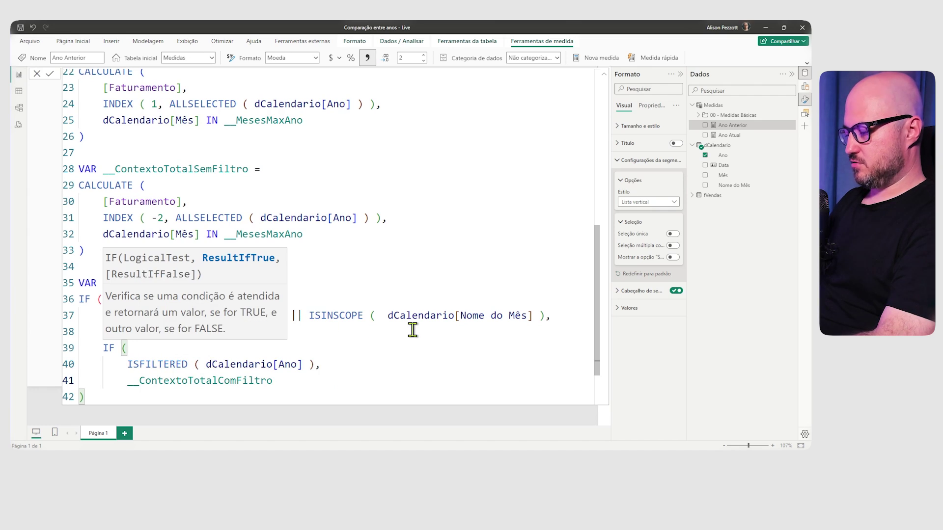
pyautogui.write(',')
pyautogui.press('Return')
pyautogui.write('__')
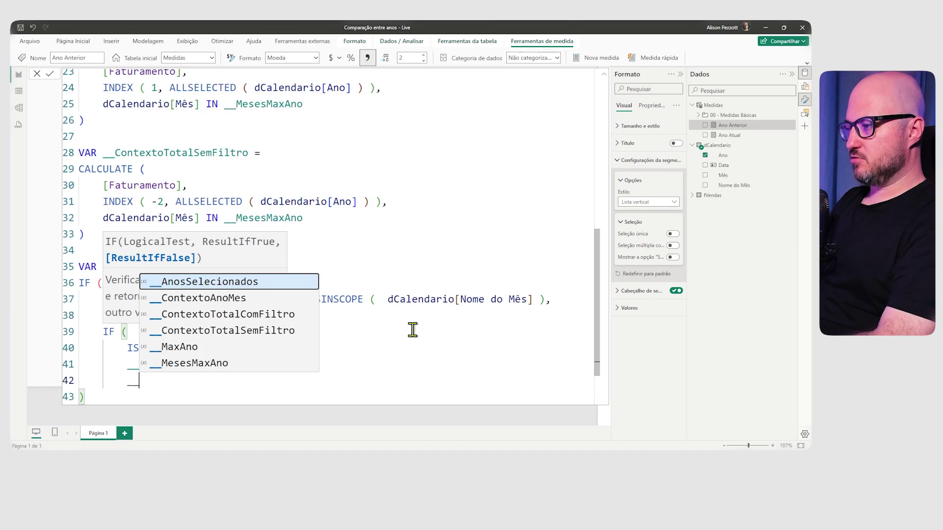
pyautogui.click(266, 333)
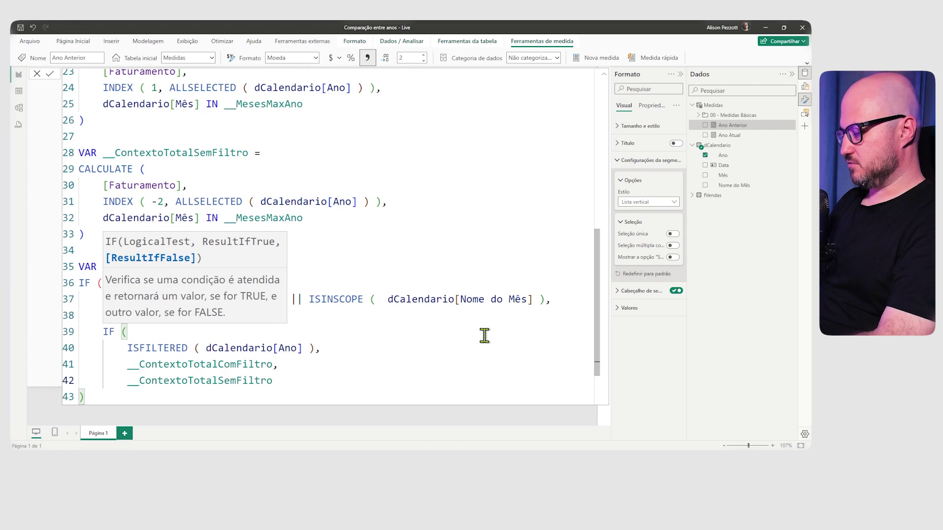
pyautogui.press('Return')
pyautogui.write(')')
pyautogui.click(98, 399)
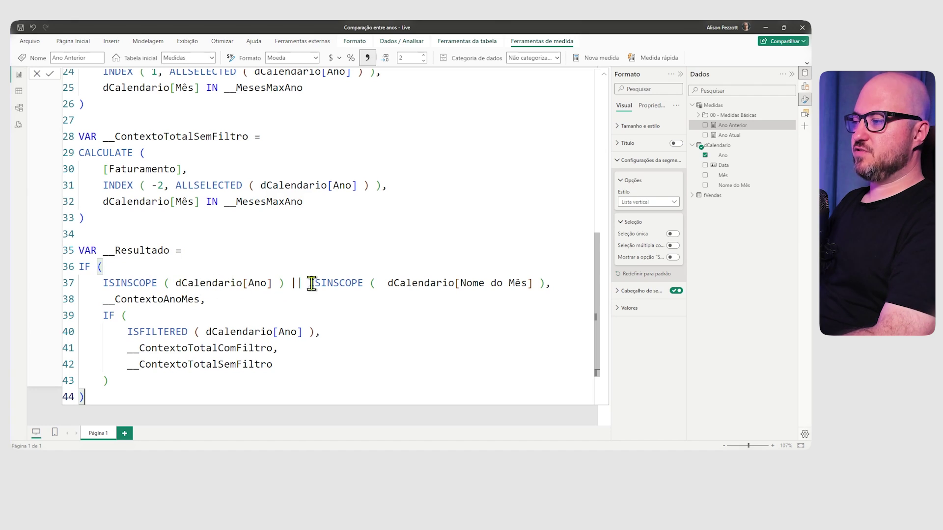
# Step: Review the measure's variable blocks, commit the Ano Anterior measure and collapse the formula editor
pyautogui.click(128, 384)
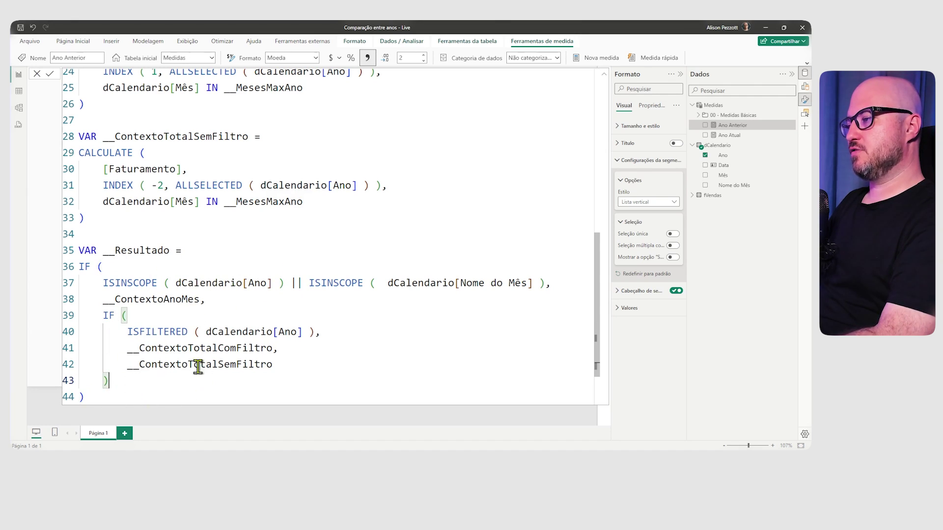
pyautogui.scroll(7, 199, 296)
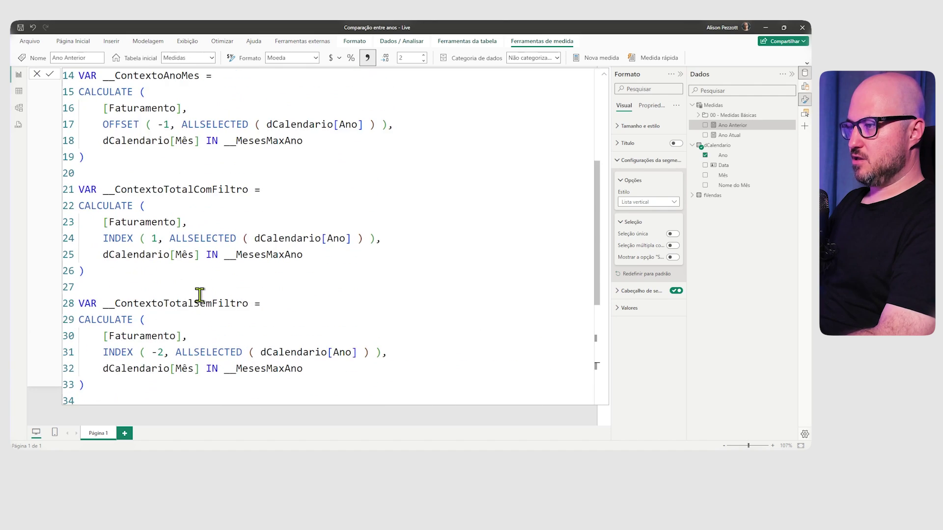
pyautogui.scroll(-9, 200, 295)
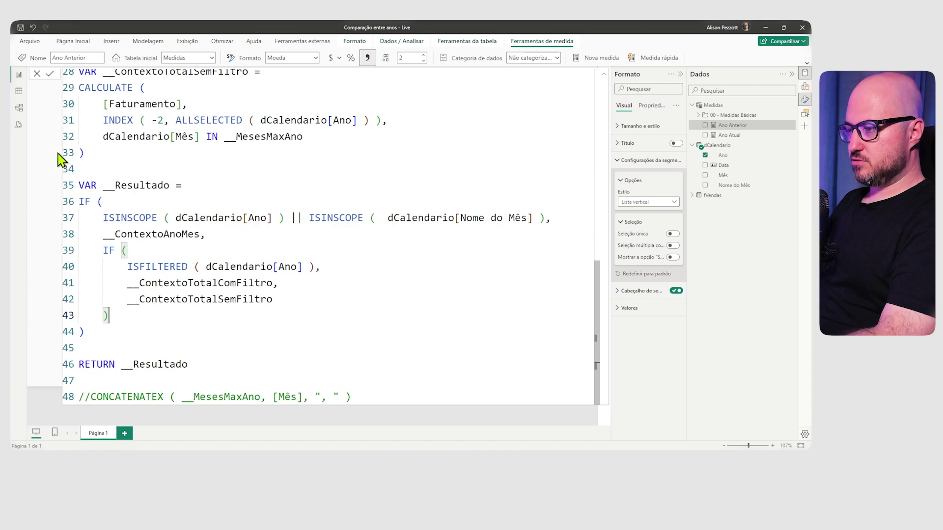
pyautogui.click(50, 73)
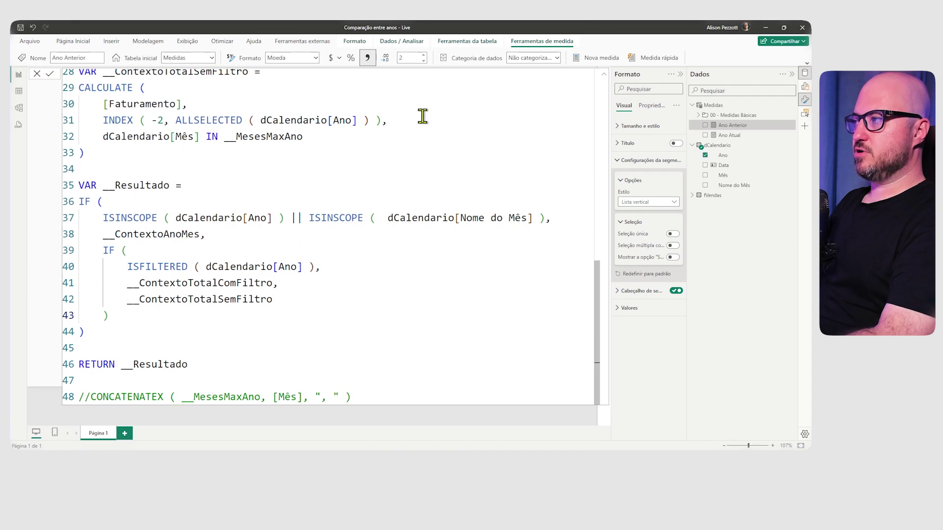
pyautogui.click(604, 75)
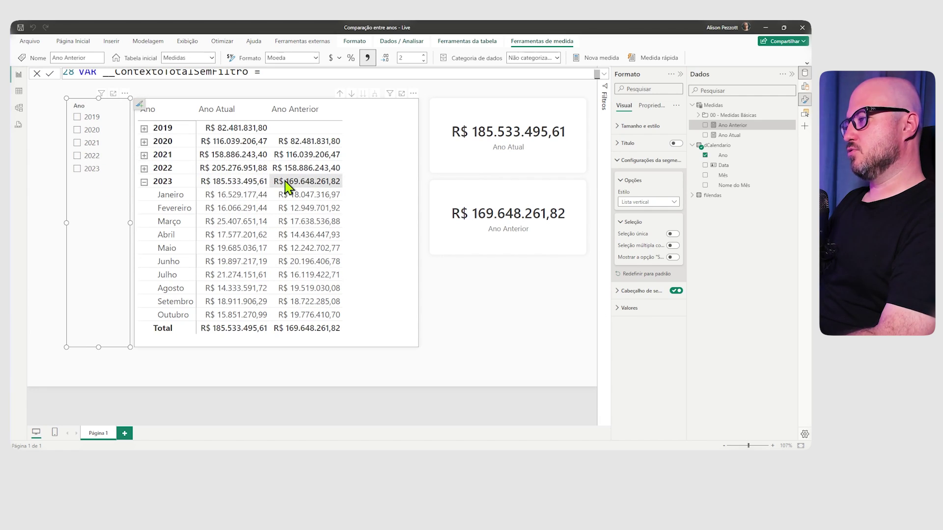
# Step: Check the Ano Anterior values with 2020 and 2023 selected in the year slicer, and with 2019, 2021 and 2023
pyautogui.moveTo(283, 187)
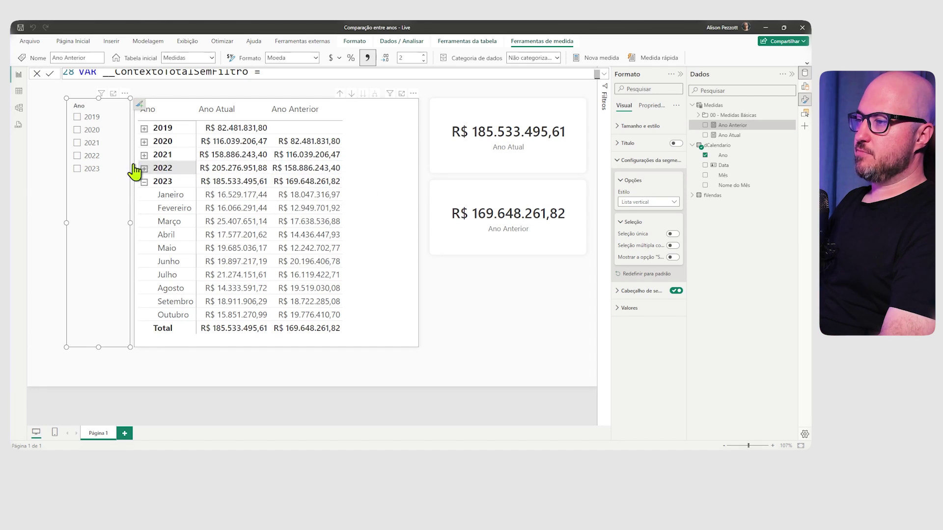
pyautogui.click(87, 170)
pyautogui.click(78, 130)
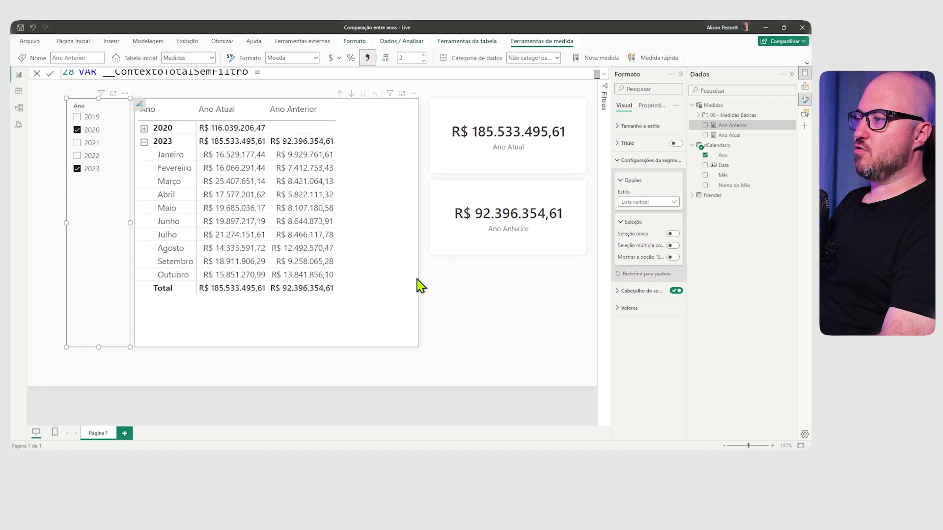
pyautogui.click(78, 131)
pyautogui.click(78, 143)
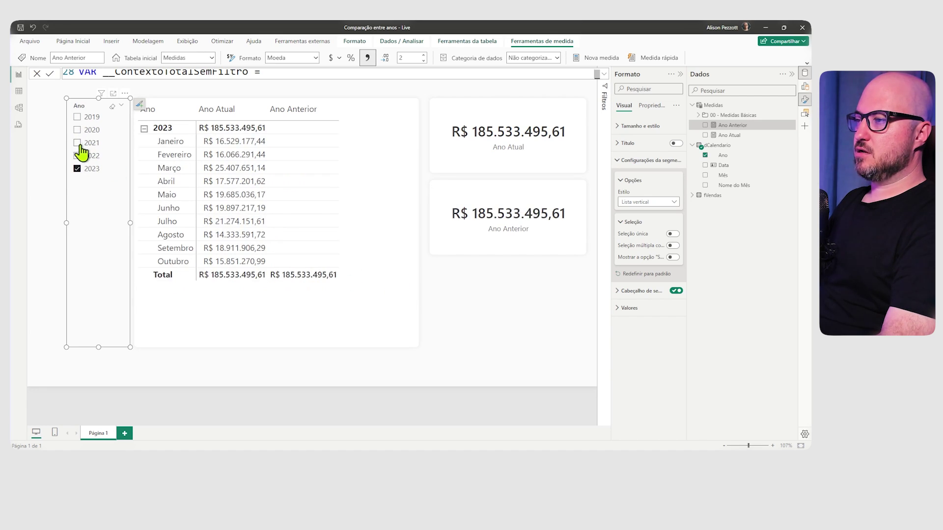
pyautogui.click(77, 117)
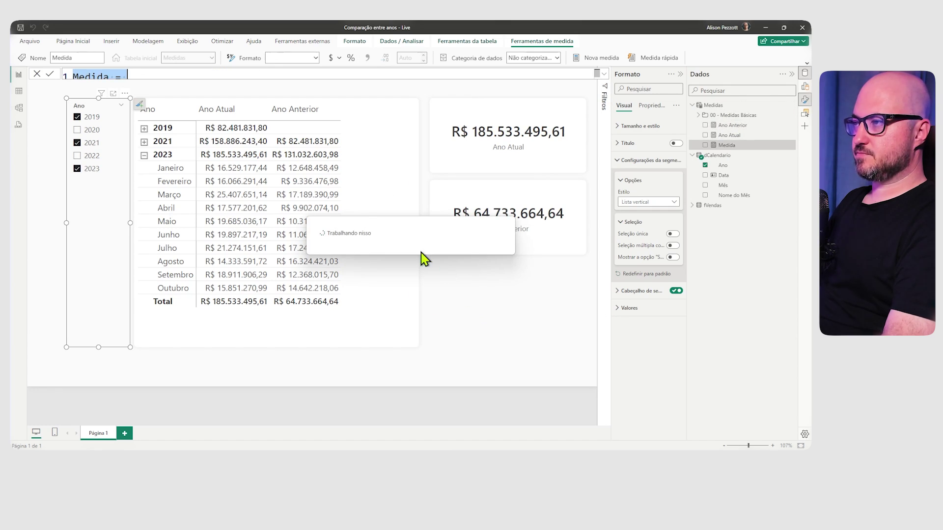
# Step: Enlarge the formula text, name the new measure Dif % and begin its expression on a second line
pyautogui.click(322, 77)
pyautogui.keyDown('ctrl'); pyautogui.scroll(3, 322, 73); pyautogui.keyUp('ctrl')
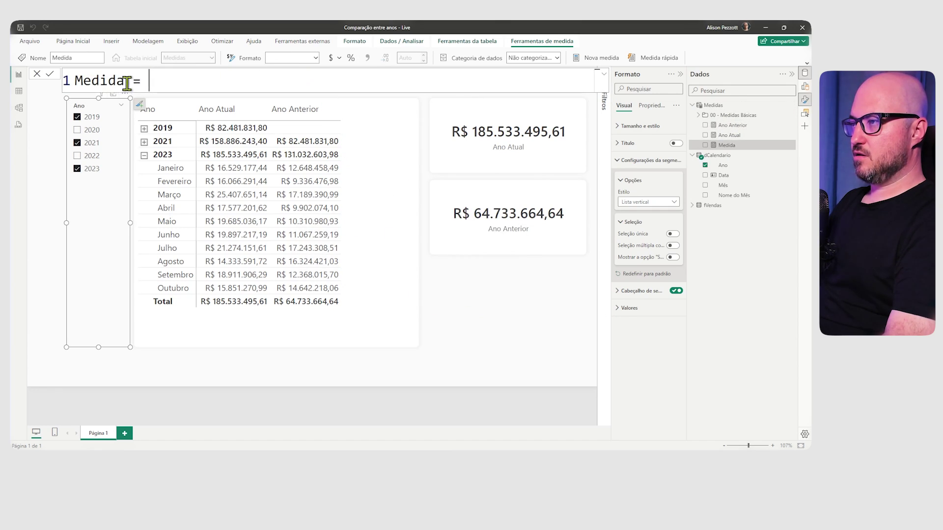
pyautogui.moveTo(121, 84); pyautogui.dragTo(31, 78)
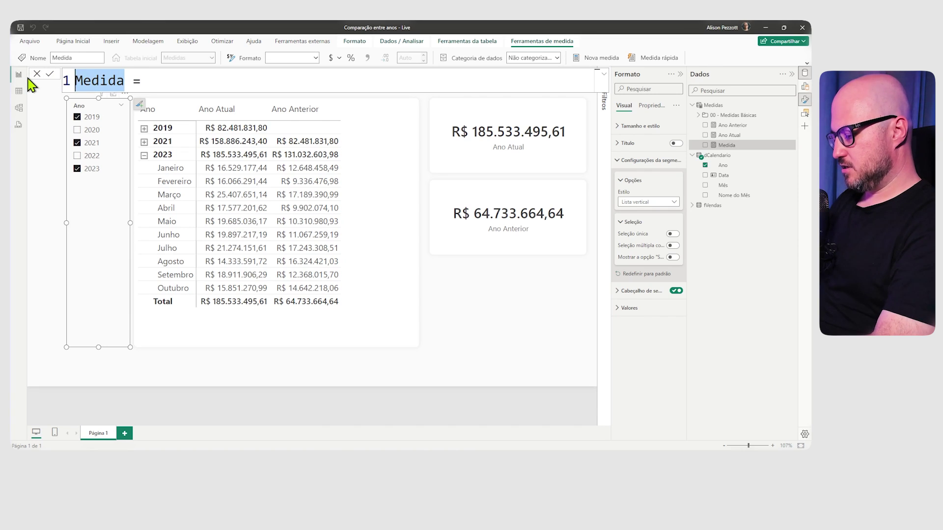
pyautogui.write('Dif %')
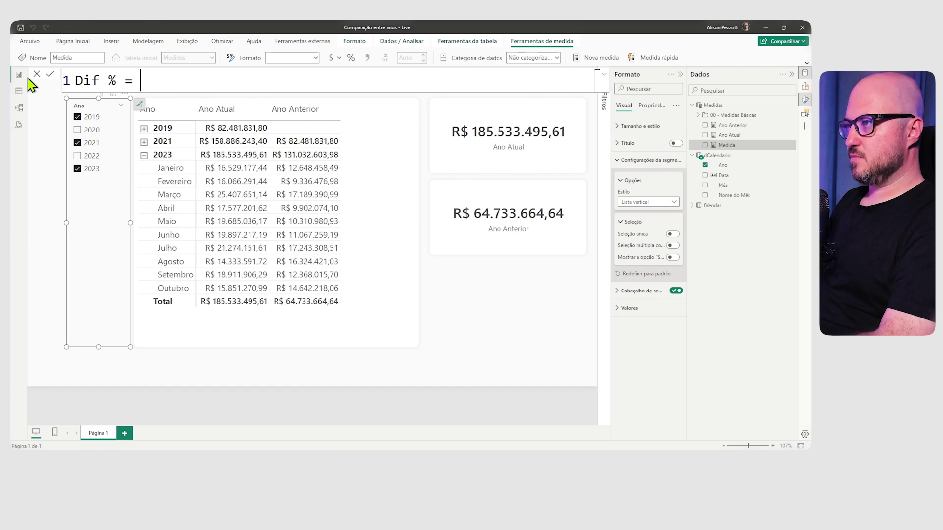
pyautogui.hotkey('shift', 'Return')
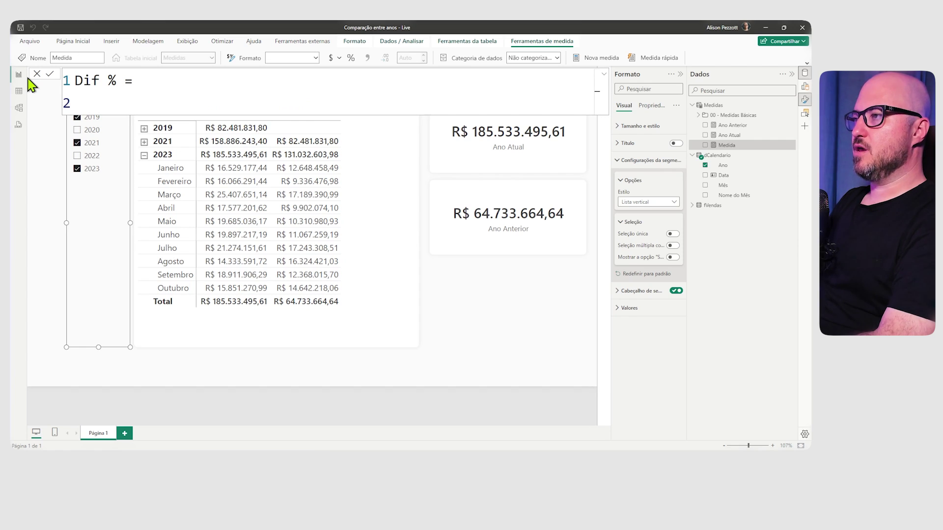
# Step: Start a DIVIDE expression in the Dif % measure with [Ano Atual] - [Ano Anterior] as the numerator on its own line
pyautogui.write('DIVD')
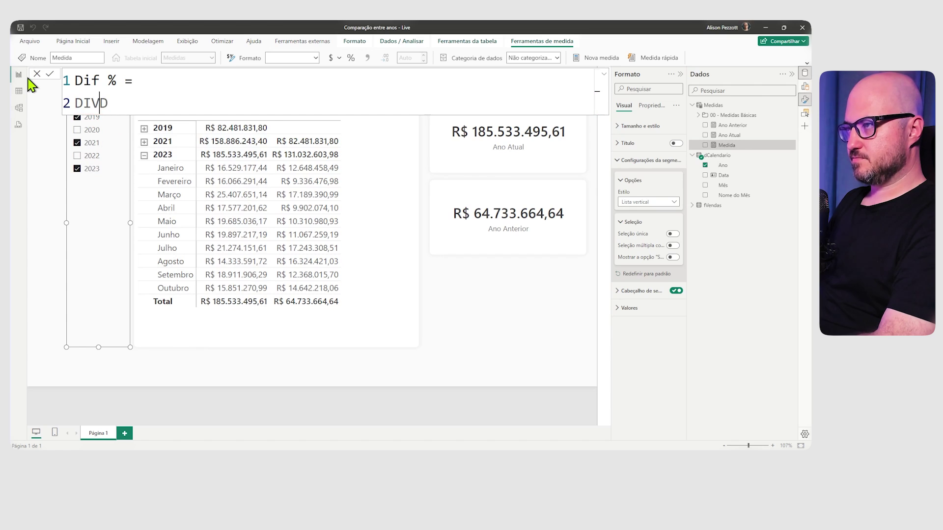
pyautogui.write('I')
pyautogui.press('Tab')
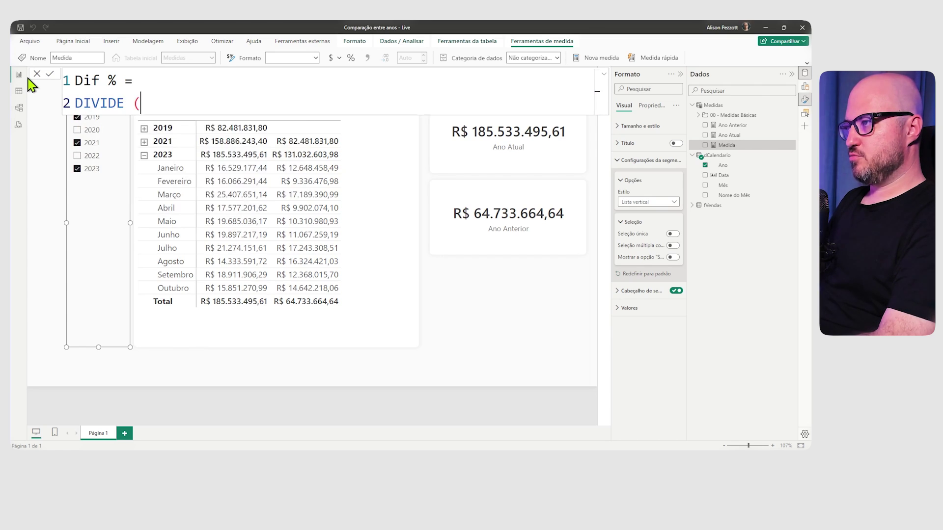
pyautogui.hotkey('shift', 'Return')
pyautogui.write('[')
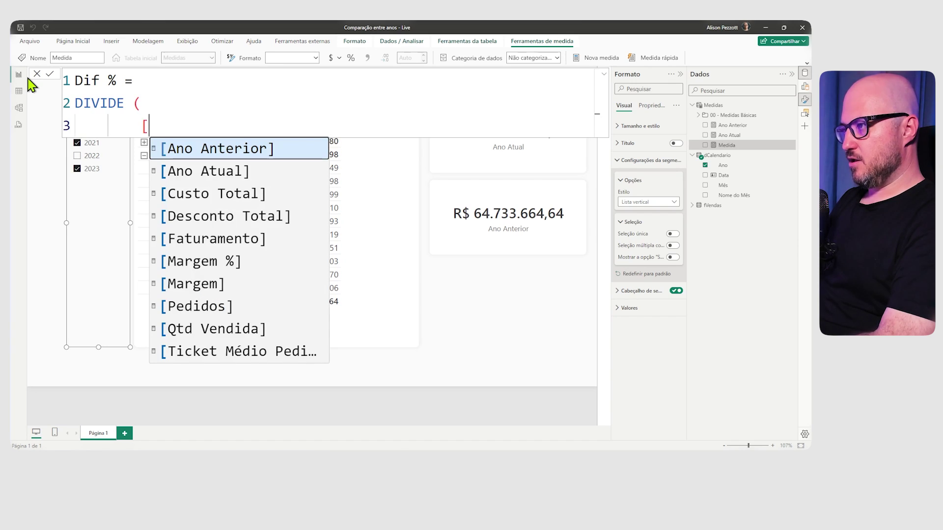
pyautogui.press('Down')
pyautogui.press('Tab')
pyautogui.write('-')
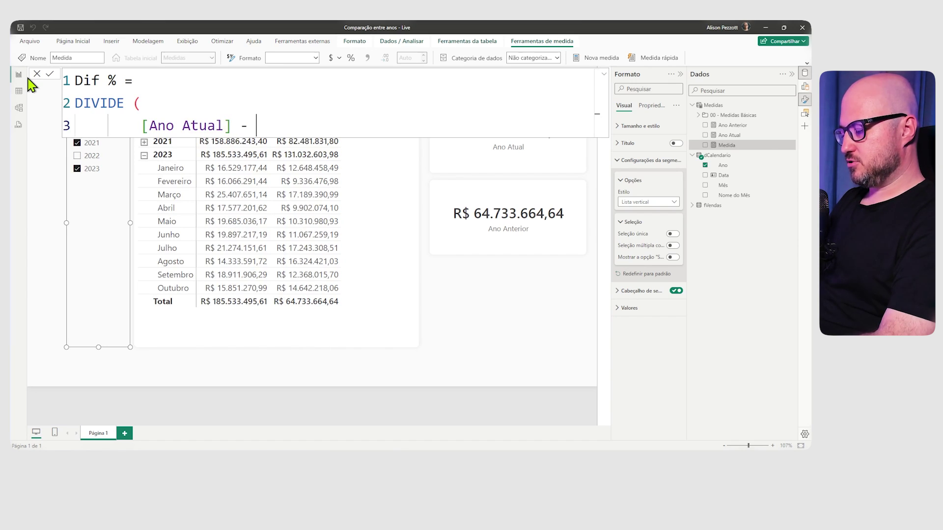
pyautogui.write('[')
pyautogui.press('Tab')
pyautogui.write(',')
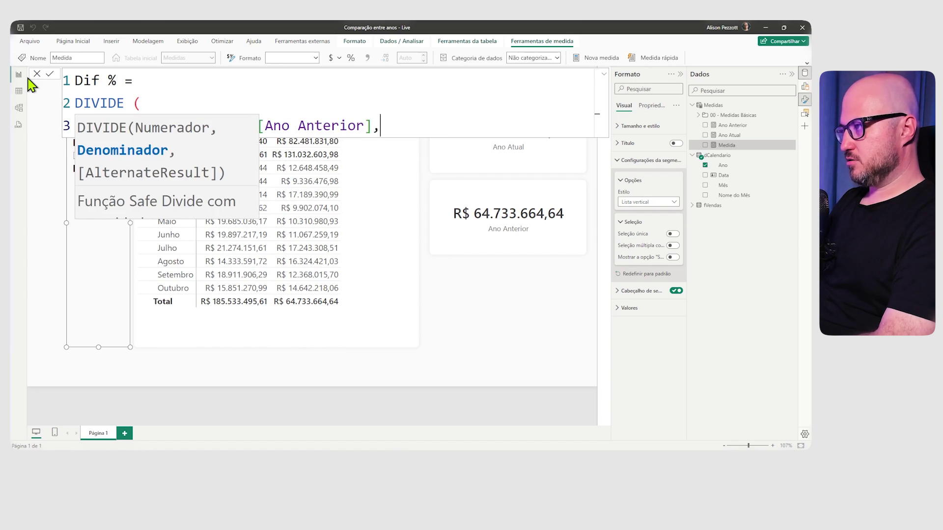
# Step: Add [Ano Anterior] as the DIVIDE denominator on a new line and close the parenthesis on the line below
pyautogui.hotkey('shift', 'Return')
pyautogui.write('[A')
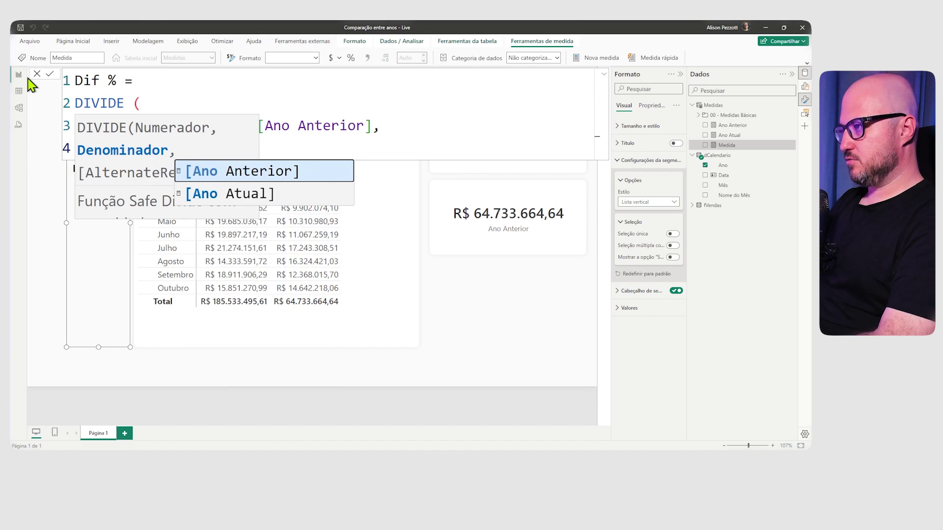
pyautogui.press('Tab')
pyautogui.click(270, 143)
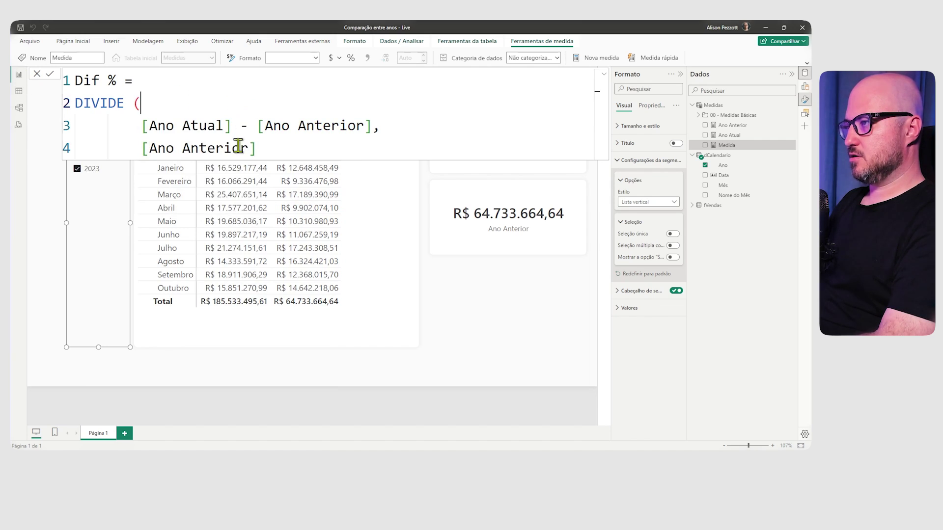
pyautogui.hotkey('shift', 'Return')
pyautogui.write(')')
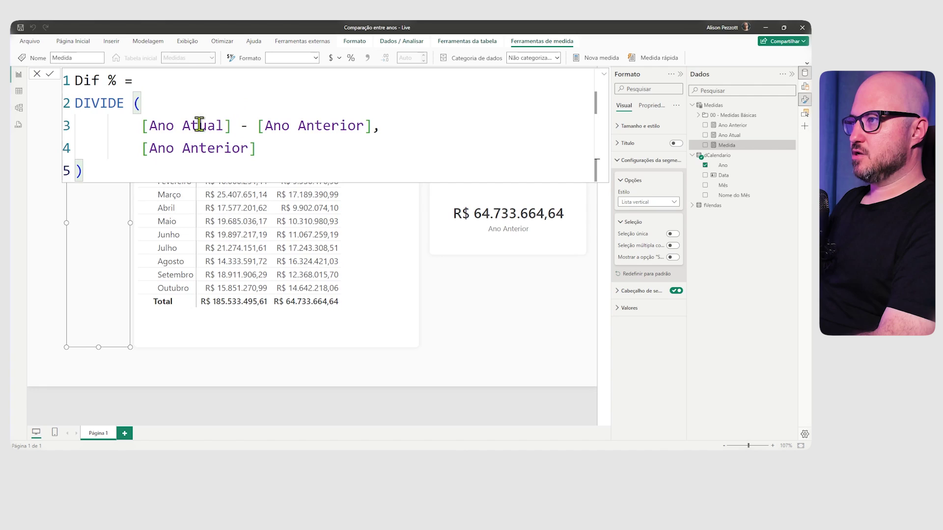
# Step: Declare the variable __Anterior = [Ano Anterior] above the DIVIDE expression, followed by RETURN on its own line
pyautogui.click(180, 83)
pyautogui.hotkey('shift', 'Return')
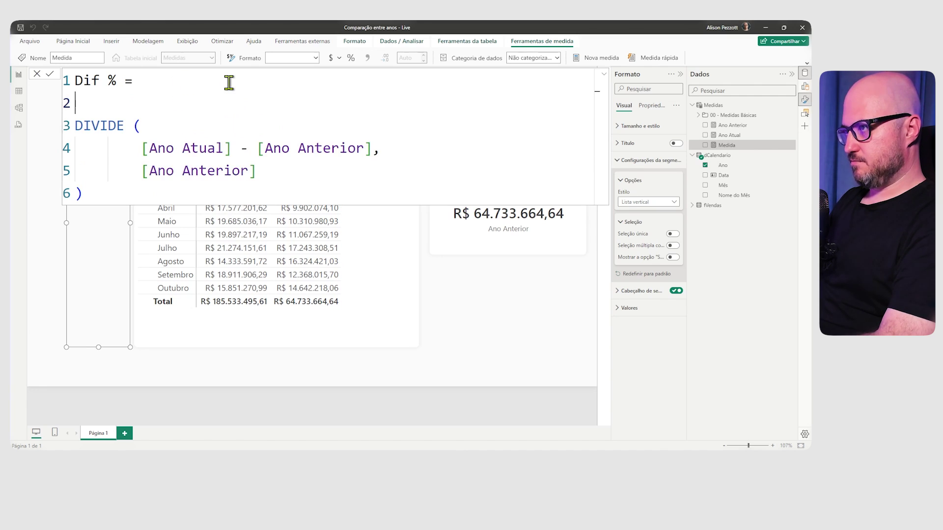
pyautogui.write('VAR')
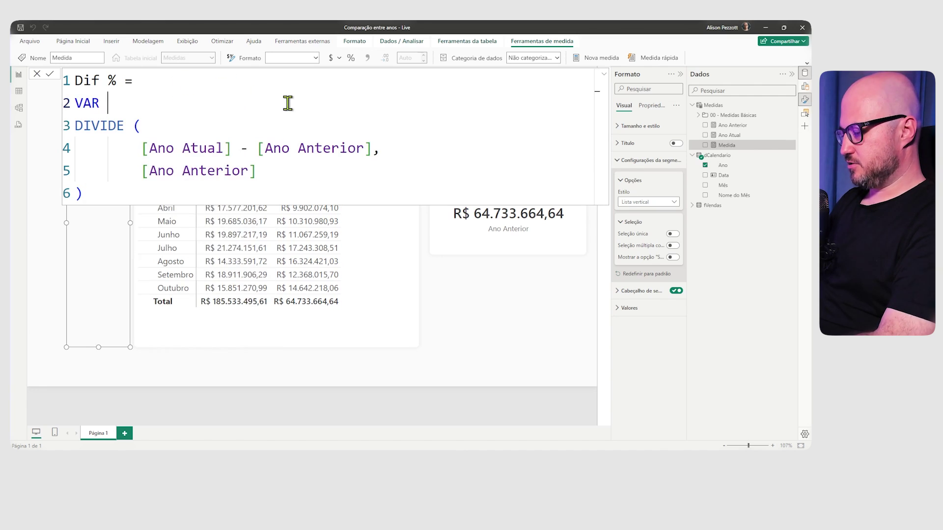
pyautogui.write(' __Anto')
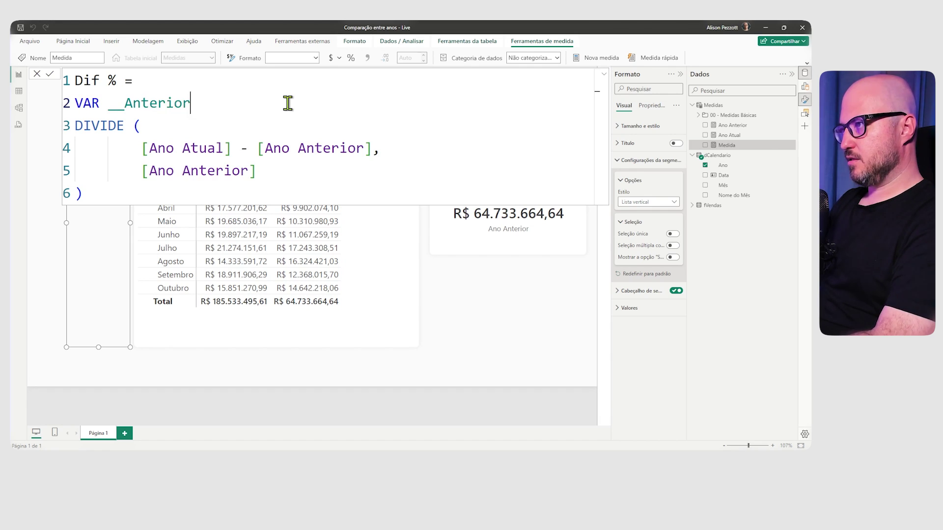
pyautogui.moveTo(257, 147); pyautogui.dragTo(373, 148)
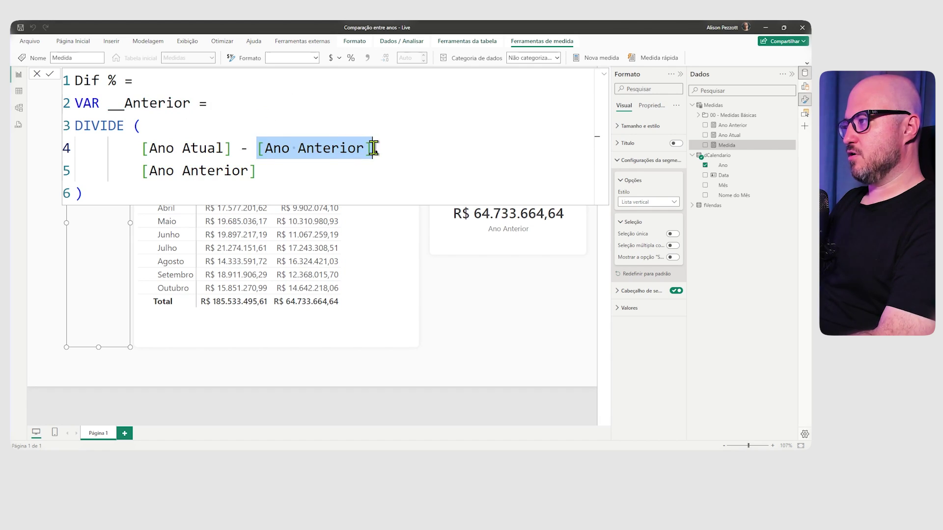
pyautogui.hotkey('ctrl', 'c')
pyautogui.click(275, 106)
pyautogui.hotkey('ctrl', 'v')
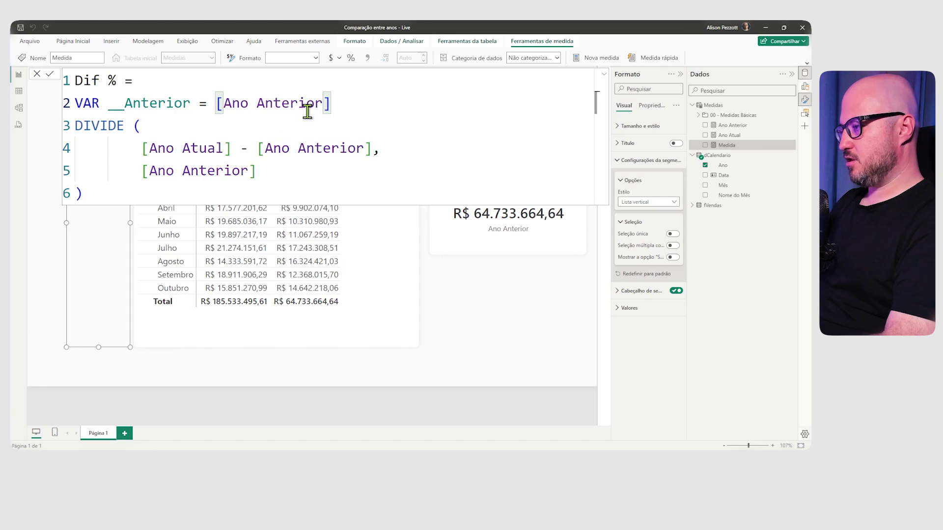
pyautogui.hotkey('shift', 'Return')
pyautogui.write('RETURN')
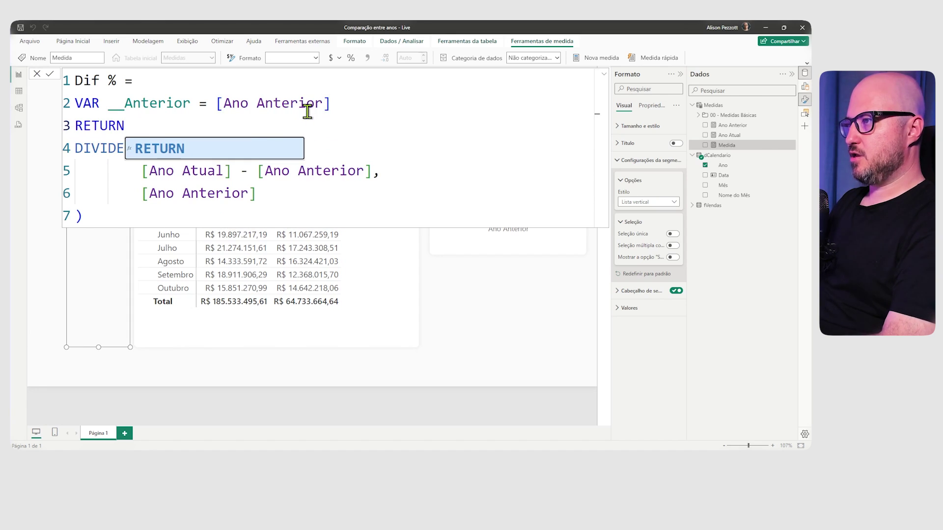
# Step: Replace both [Ano Anterior] references inside DIVIDE with the __Anterior variable
pyautogui.doubleClick(144, 103)
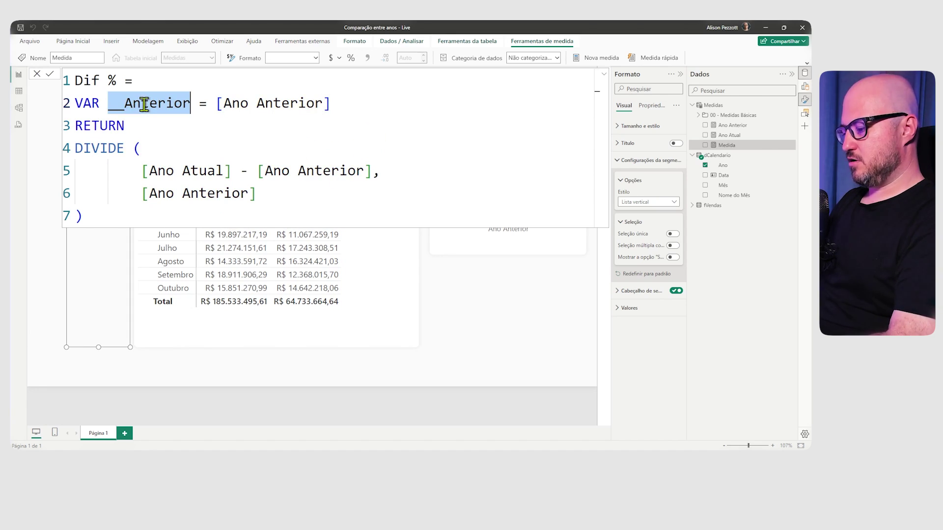
pyautogui.hotkey('ctrl', 'c')
pyautogui.moveTo(258, 170); pyautogui.dragTo(370, 171)
pyautogui.hotkey('ctrl', 'v')
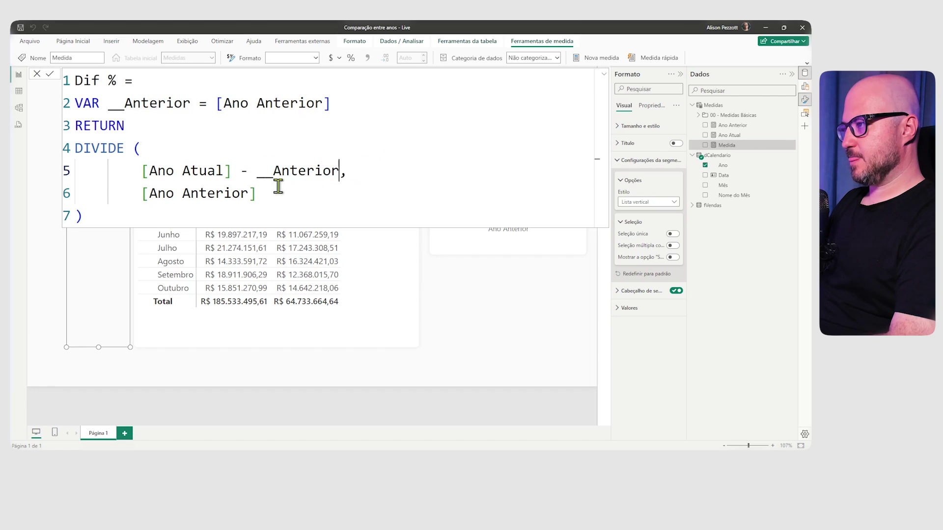
pyautogui.moveTo(147, 194); pyautogui.dragTo(245, 197)
pyautogui.write('__Anterior')
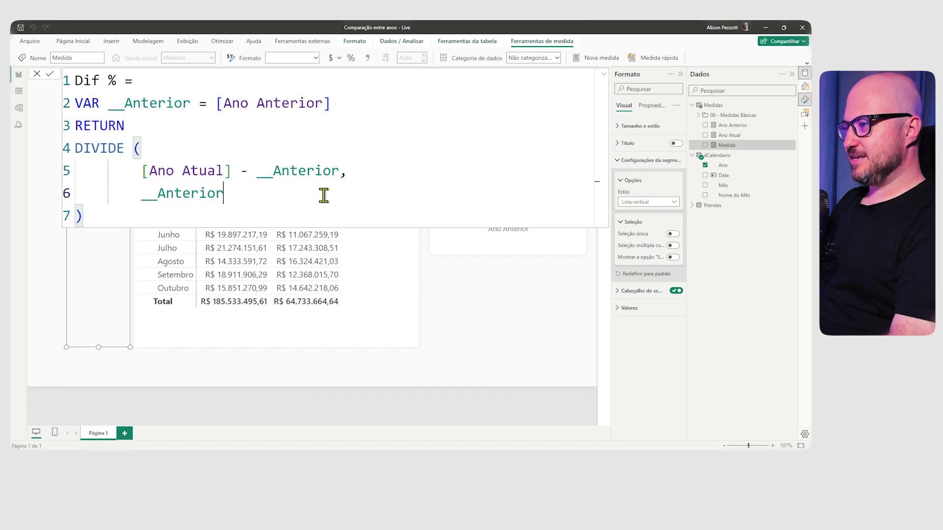
# Step: Commit the Dif % measure with its DIVIDE block indented under RETURN, and add the measure to the year matrix
pyautogui.moveTo(114, 216); pyautogui.dragTo(71, 148)
pyautogui.press('Tab')
pyautogui.click(202, 131)
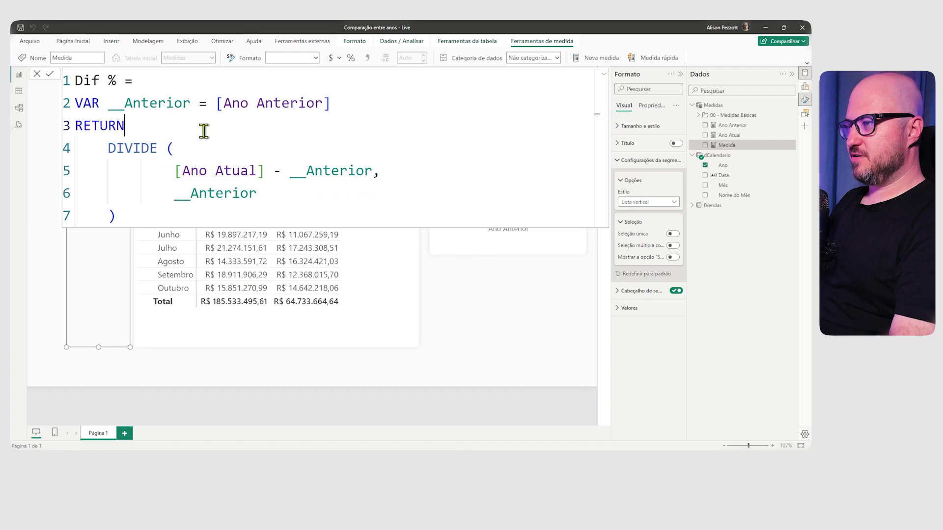
pyautogui.press('Return')
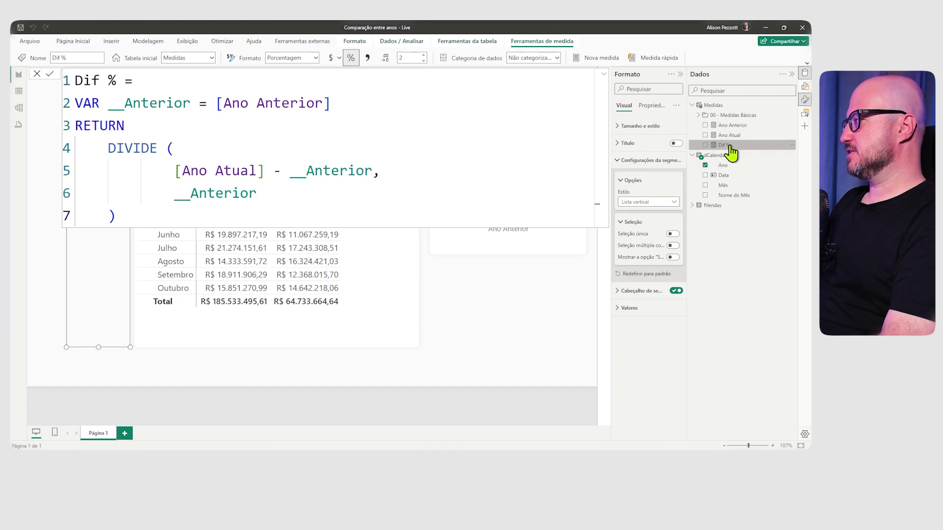
pyautogui.moveTo(730, 150); pyautogui.dragTo(378, 275)
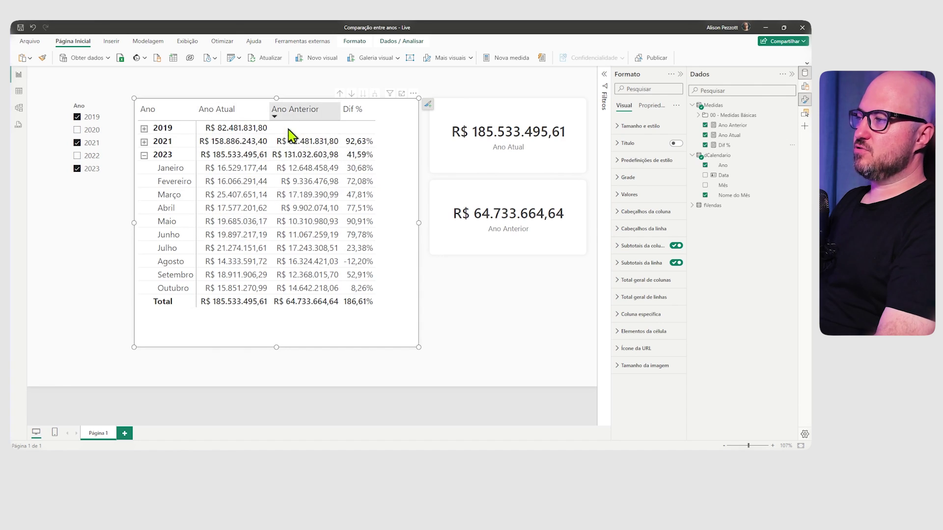
# Step: Check the Dif % values with 2020 and 2023 selected in the year slicer, and with 2020 and 2022
pyautogui.click(86, 117)
pyautogui.click(87, 130)
pyautogui.click(89, 143)
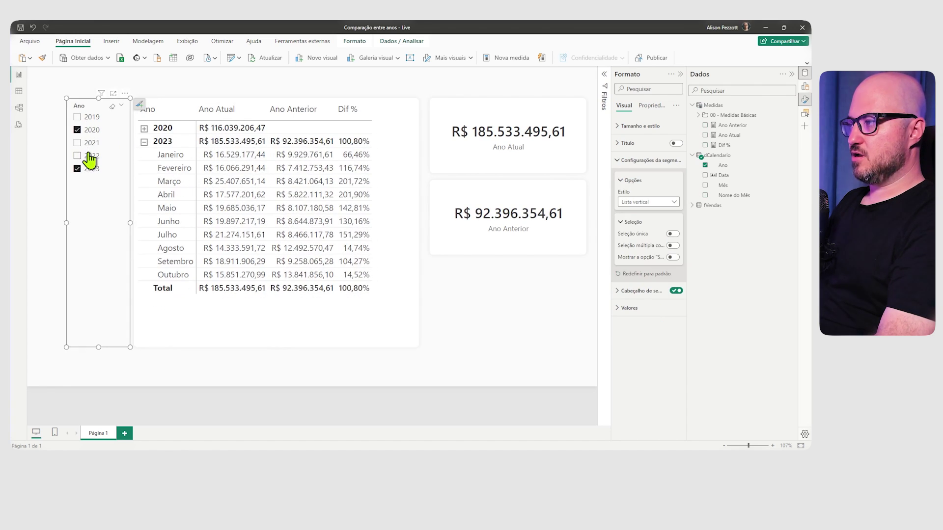
pyautogui.click(90, 156)
pyautogui.click(91, 169)
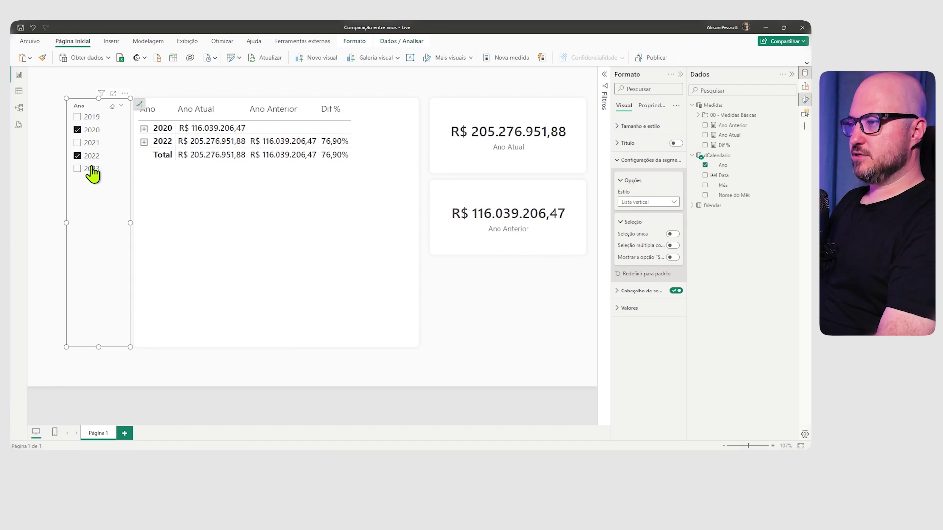
# Step: Clear the year slicer's selections and collapse the 2023 row in the matrix
pyautogui.click(113, 112)
pyautogui.click(144, 181)
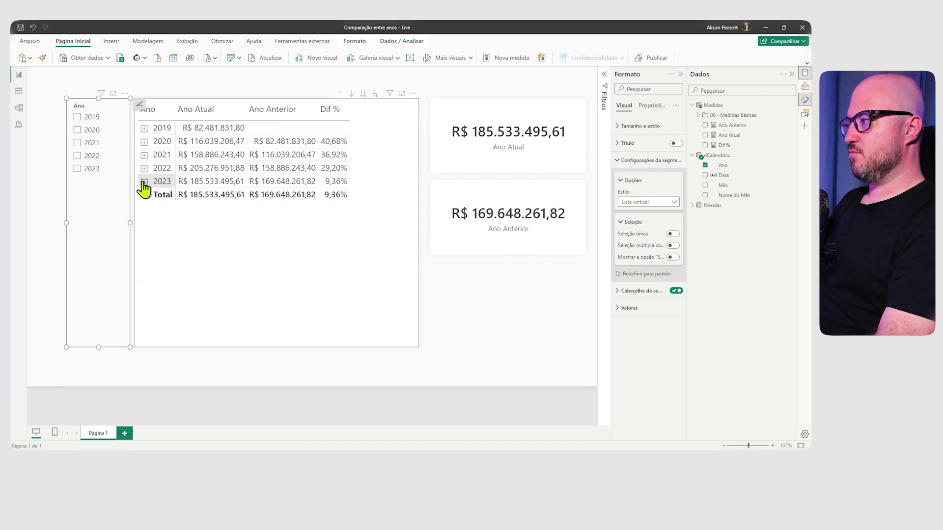
# Step: Duplicate the Ano Anterior card, place the copy directly beneath it, and make the copy show Dif % instead
pyautogui.click(491, 249)
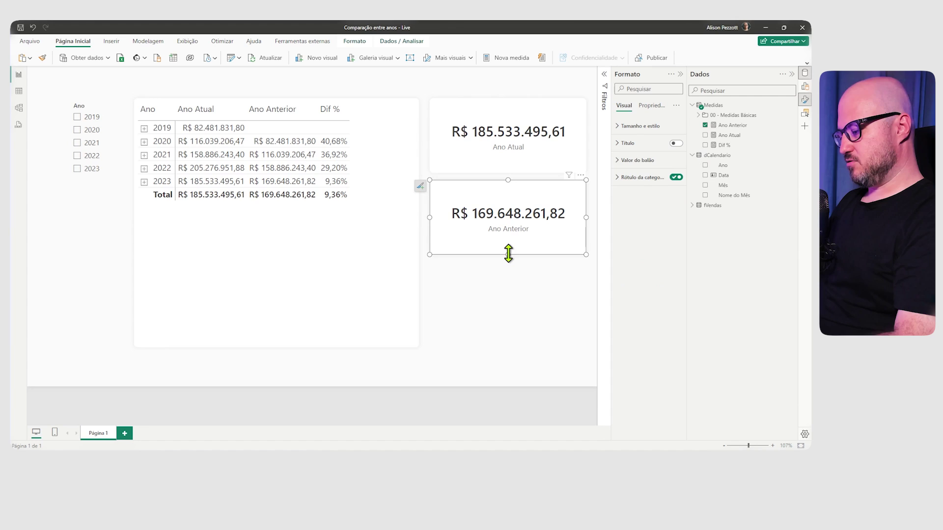
pyautogui.hotkey('ctrl', 'c')
pyautogui.hotkey('ctrl', 'v')
pyautogui.moveTo(507, 235); pyautogui.dragTo(511, 330)
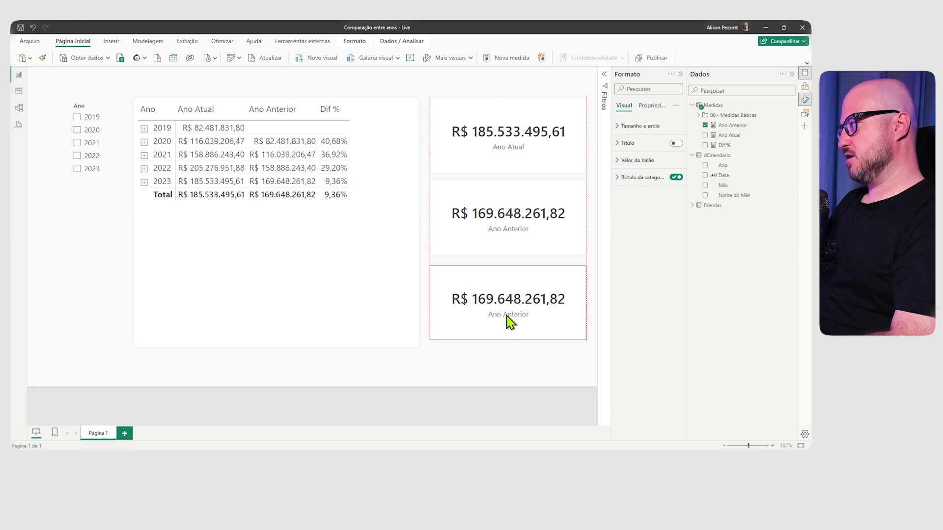
pyautogui.click(705, 126)
pyautogui.click(705, 146)
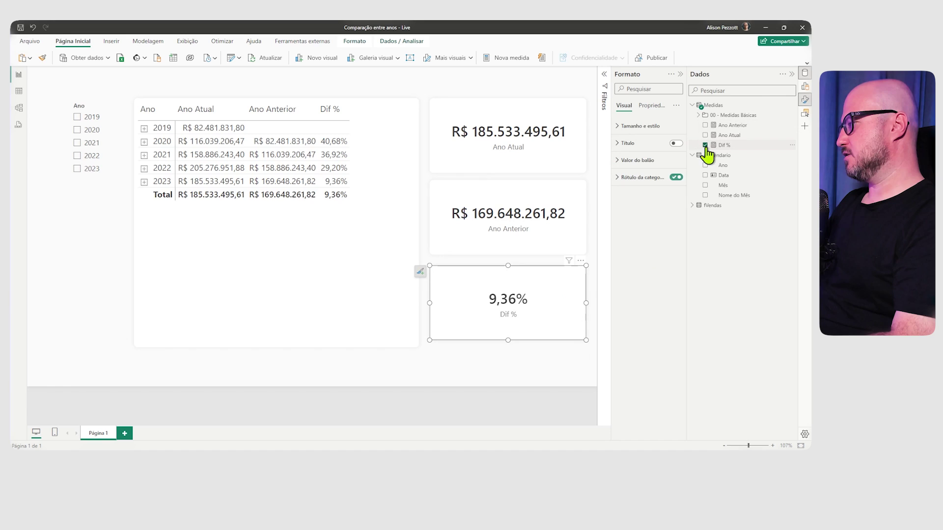
pyautogui.click(469, 92)
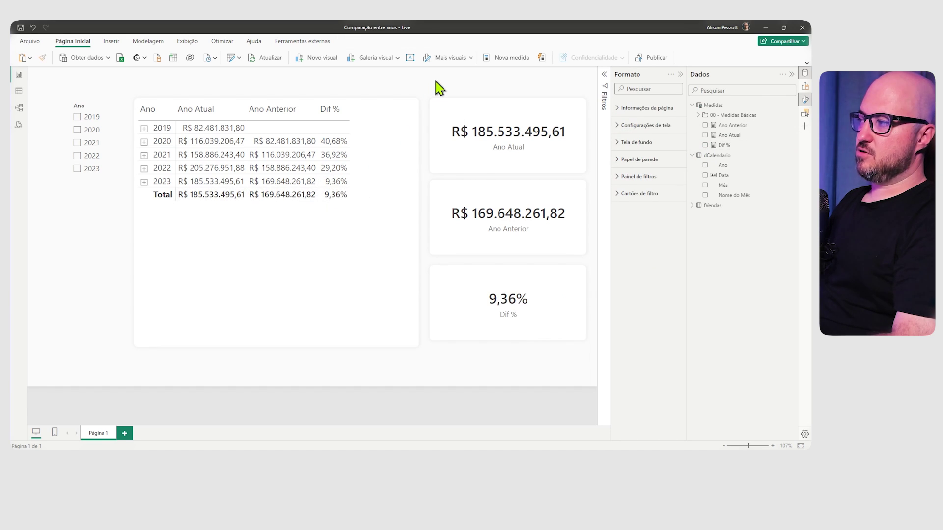